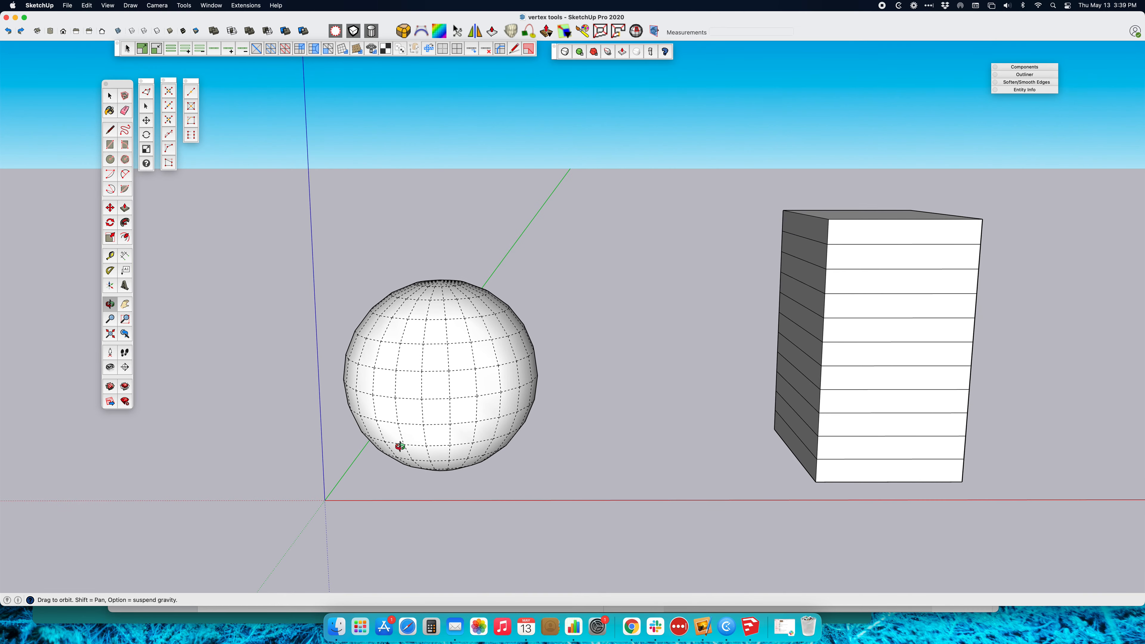
- Move the three Vertex Tools palettes away from the large tool set and check that they are enabled among the tool palettes
{"action": "key", "text": "space"}
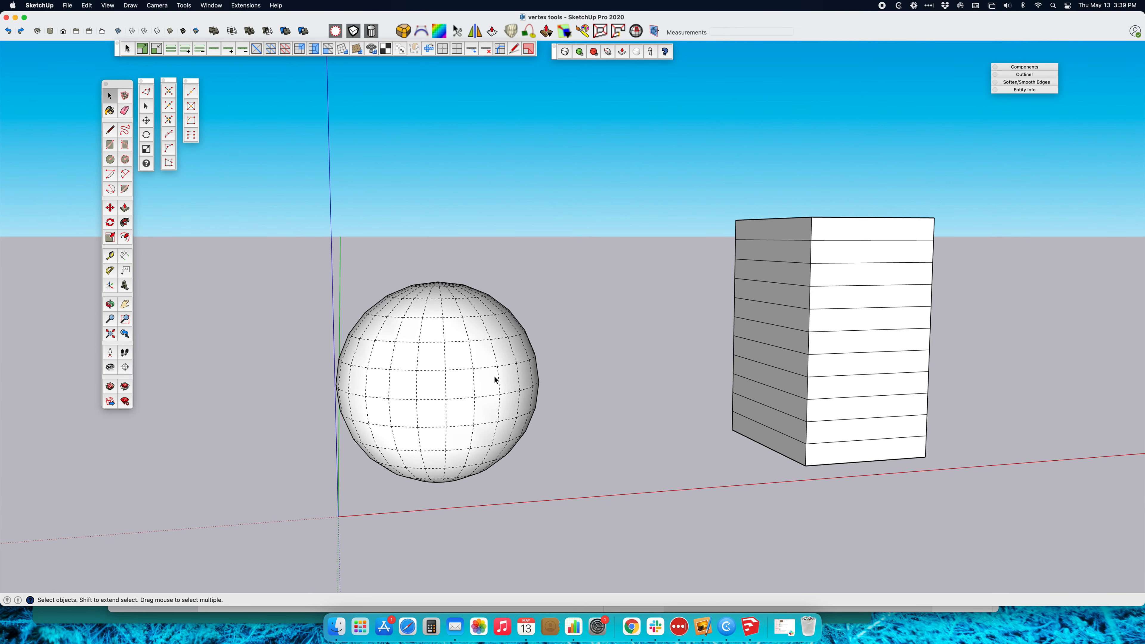
{"action": "left_click_drag", "start_coordinate": [151, 85], "coordinate": [265, 83]}
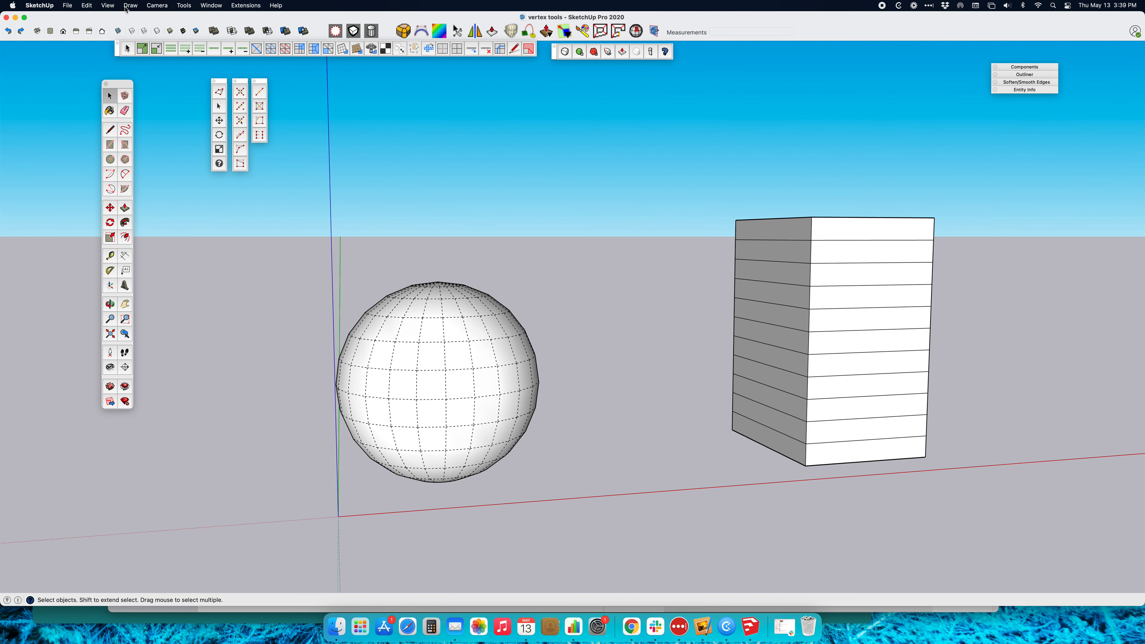
{"action": "left_click", "coordinate": [107, 5]}
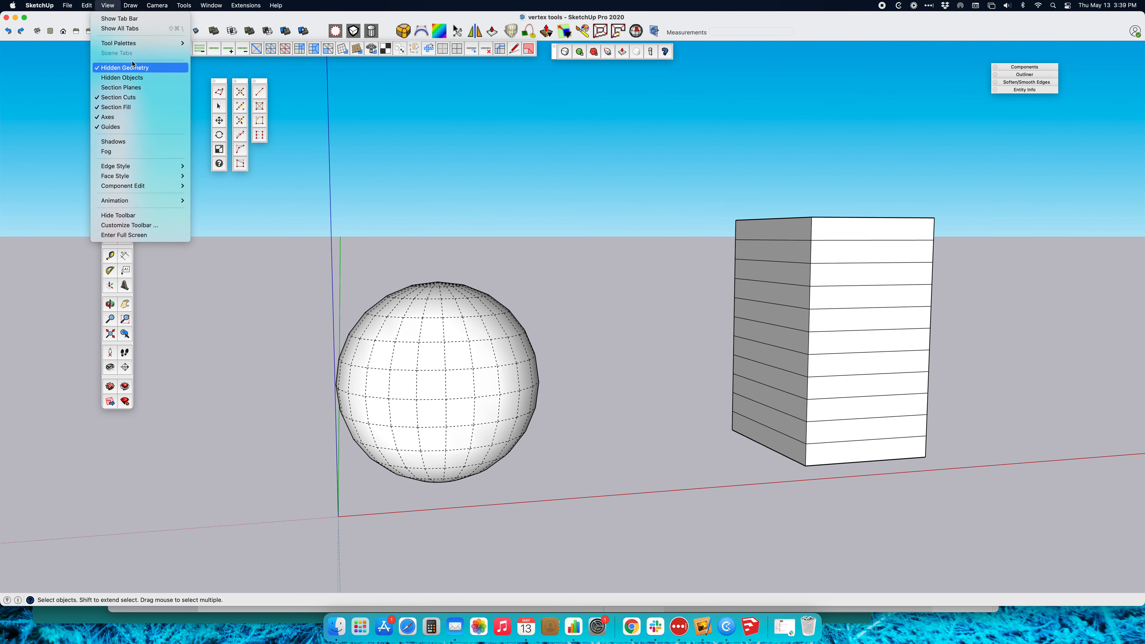
{"action": "mouse_move", "coordinate": [136, 43]}
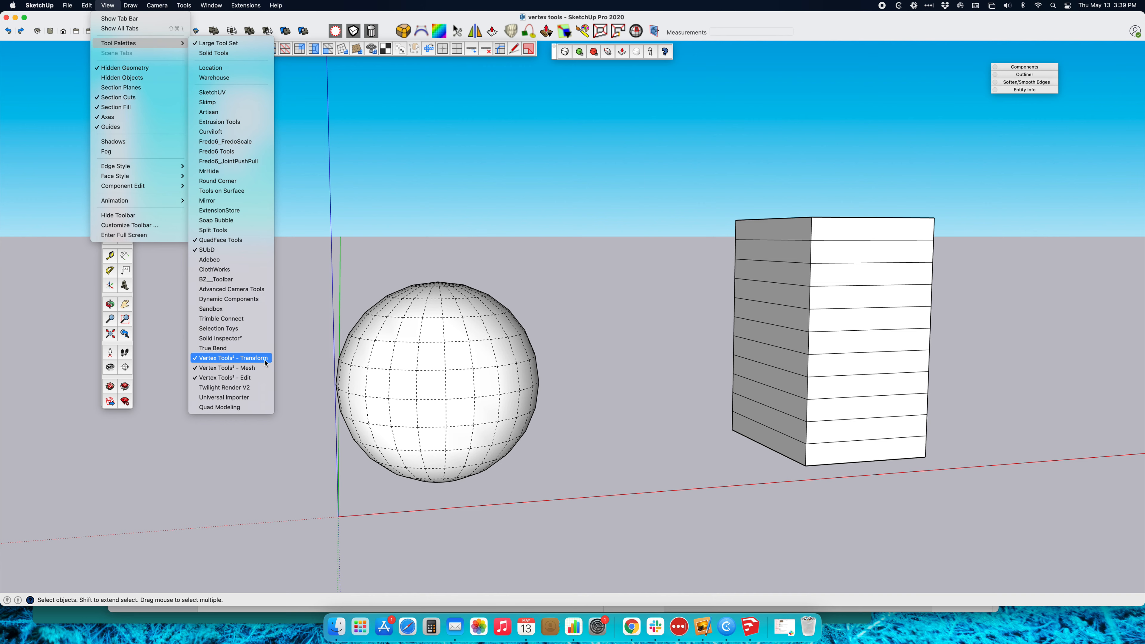
{"action": "left_click", "coordinate": [268, 379]}
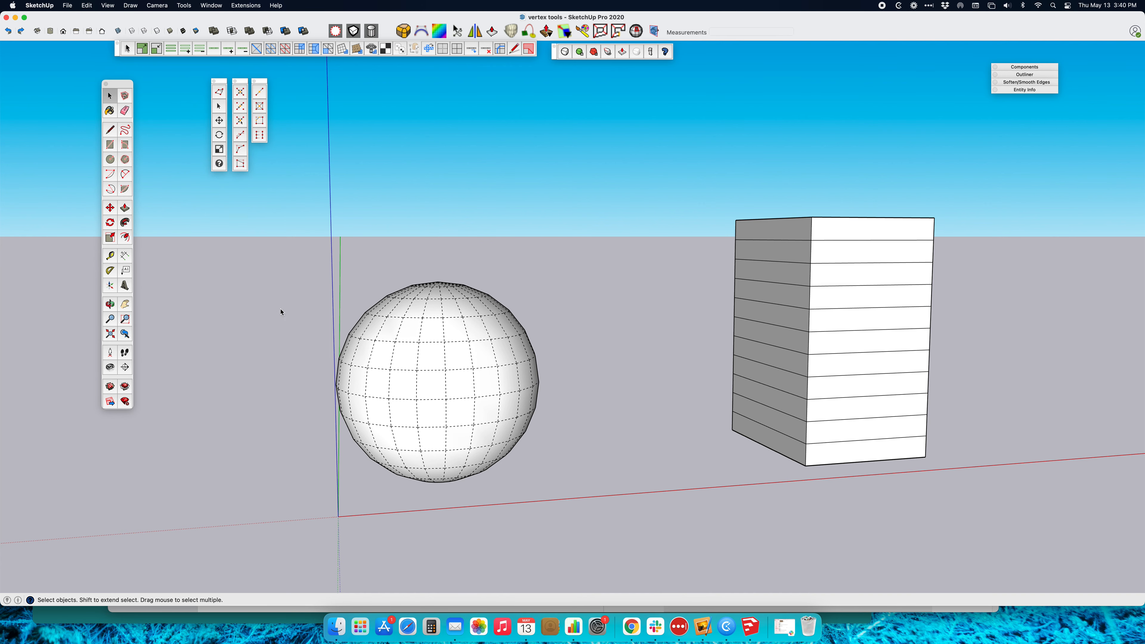
{"action": "middle_click_drag", "start_coordinate": [326, 305], "coordinate": [380, 301]}
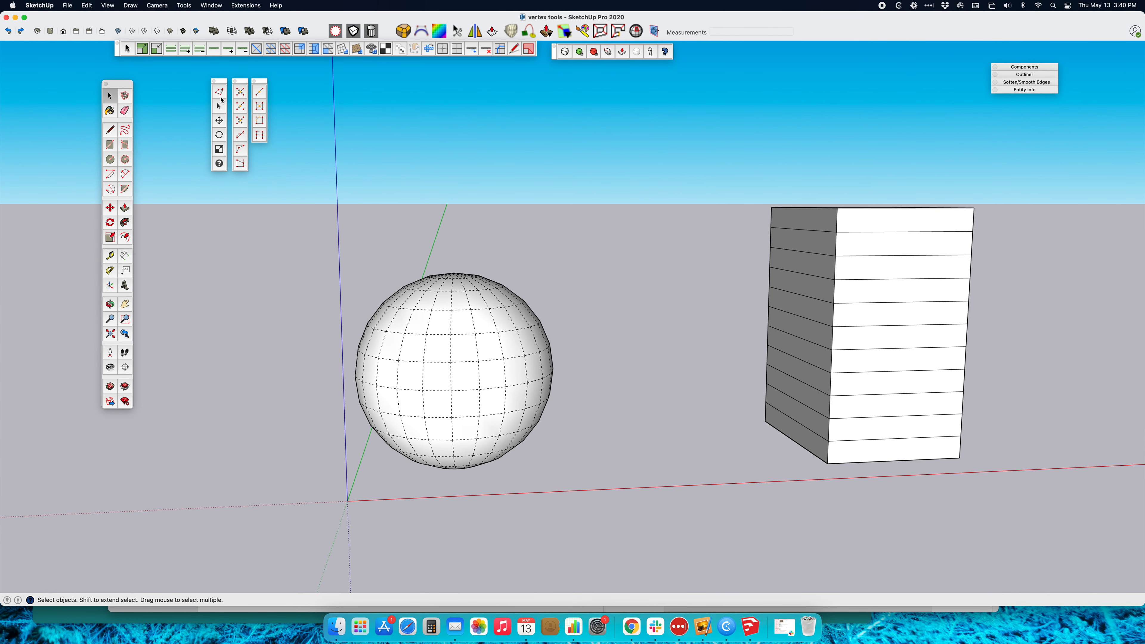
- Turn on vertex editing mode and inspect the vertices on the sphere at close range
{"action": "left_click", "coordinate": [220, 93]}
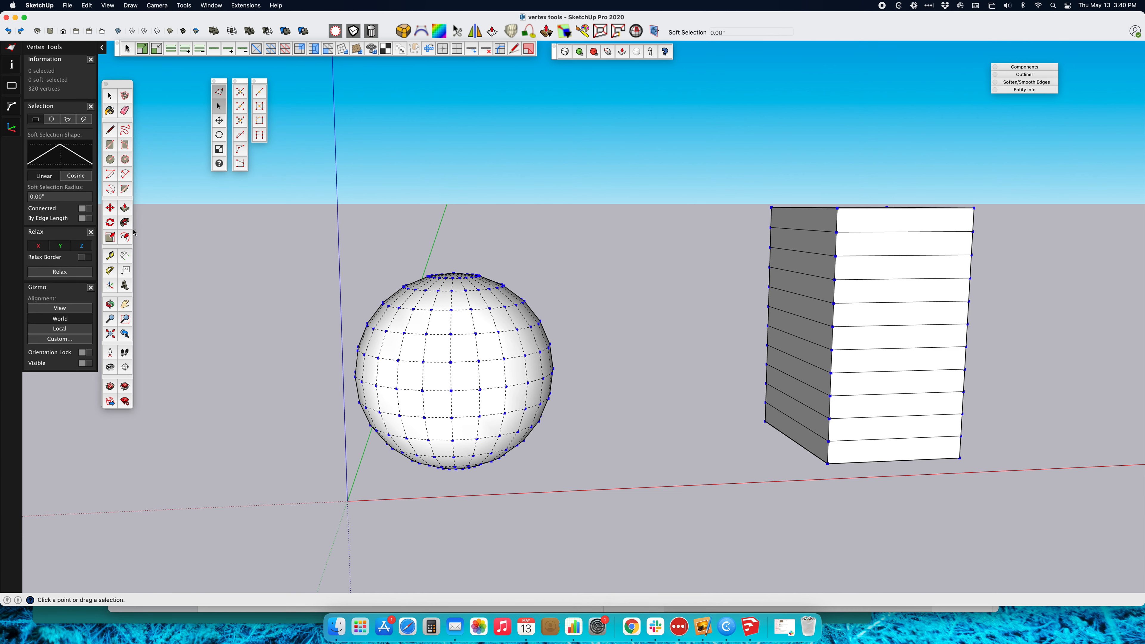
{"action": "middle_click_drag", "start_coordinate": [292, 263], "coordinate": [354, 309]}
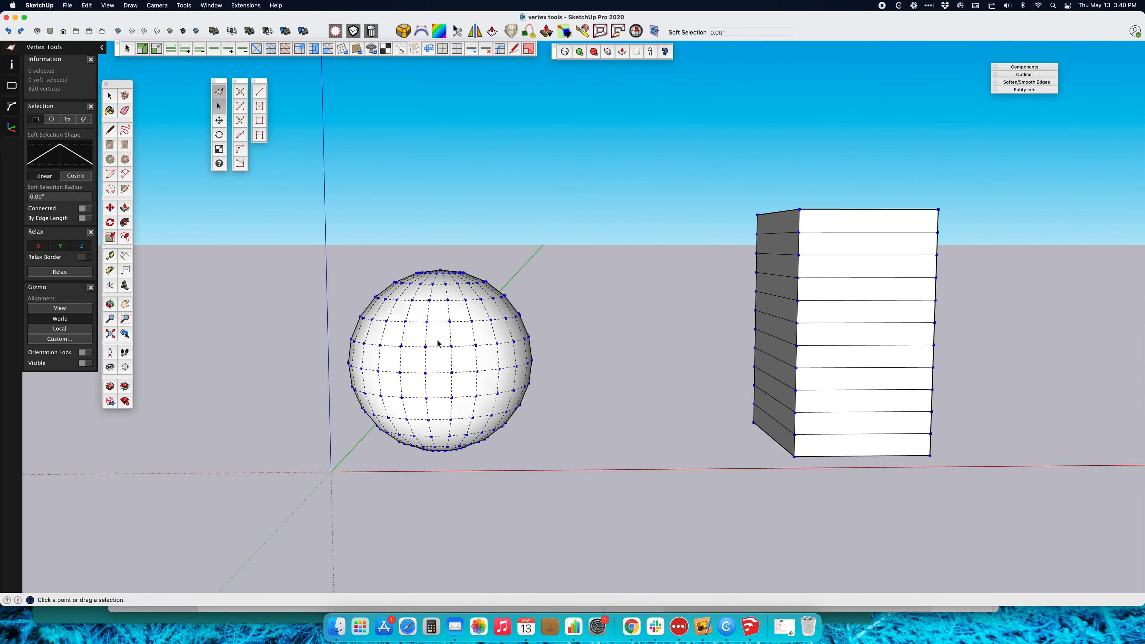
{"action": "scroll", "coordinate": [426, 354], "scroll_direction": "up", "scroll_amount": 3}
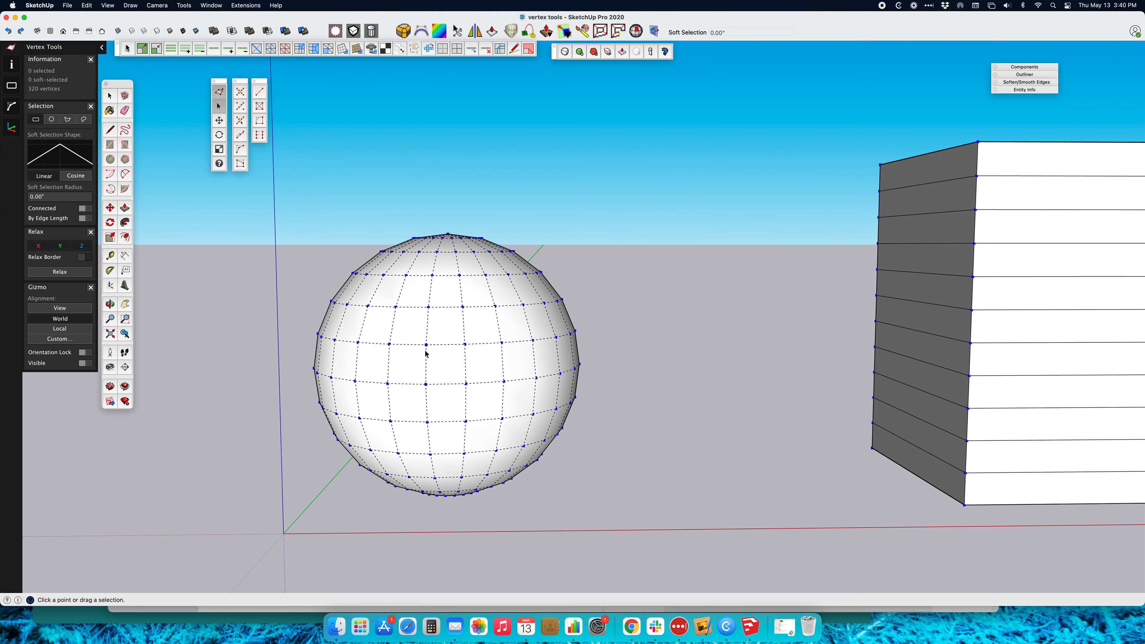
{"action": "scroll", "coordinate": [426, 354], "scroll_direction": "up", "scroll_amount": 2}
{"action": "middle_click_drag", "start_coordinate": [424, 350], "coordinate": [434, 387]}
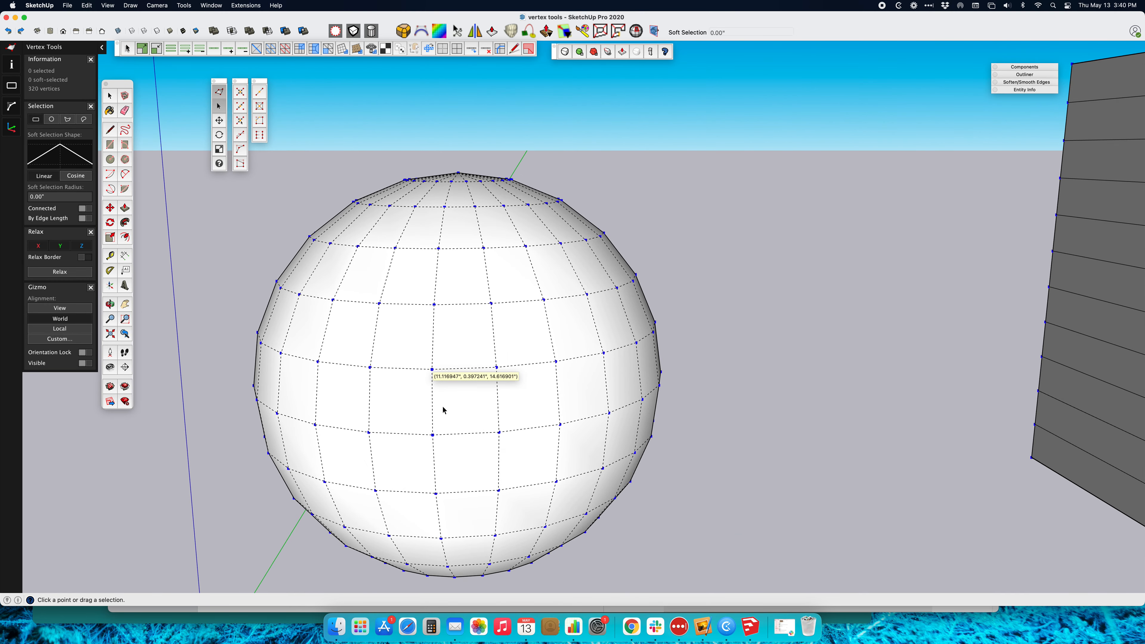
{"action": "mouse_move", "coordinate": [511, 409]}
{"action": "middle_mouse_down"}
{"action": "mouse_move", "coordinate": [343, 406]}
{"action": "mouse_move", "coordinate": [524, 376]}
{"action": "mouse_move", "coordinate": [514, 363]}
{"action": "mouse_move", "coordinate": [516, 391]}
{"action": "middle_mouse_up"}
{"action": "scroll", "coordinate": [543, 374], "scroll_direction": "down", "scroll_amount": 3}
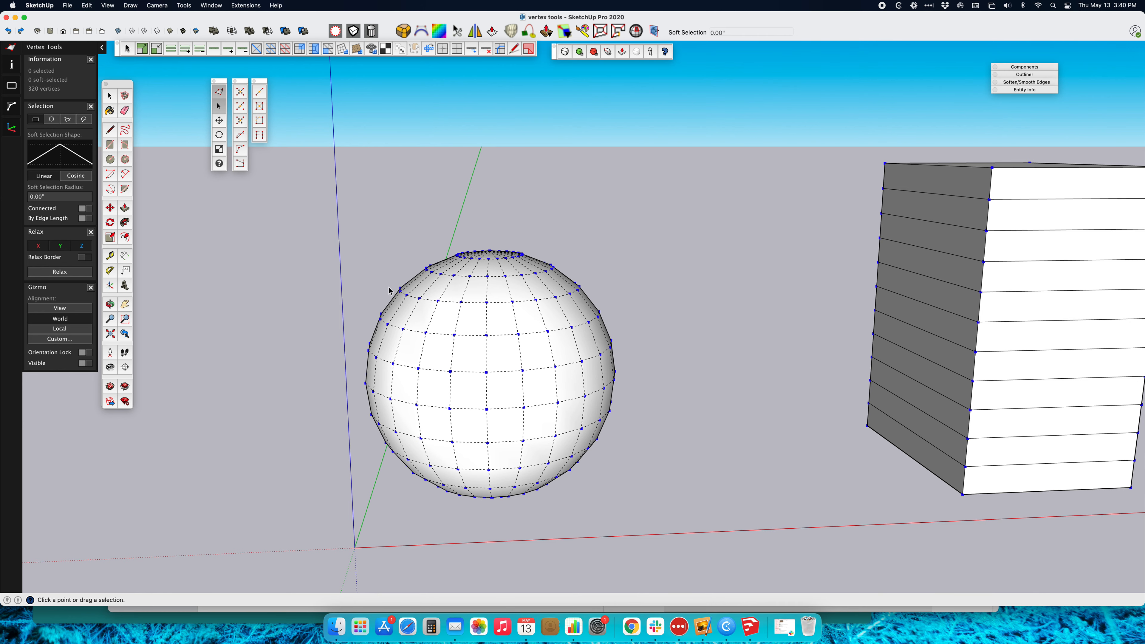
- Select a horizontal ring of vertices across the sphere, just above its middle, with a rectangular selection
{"action": "middle_click_drag", "start_coordinate": [563, 389], "coordinate": [552, 338]}
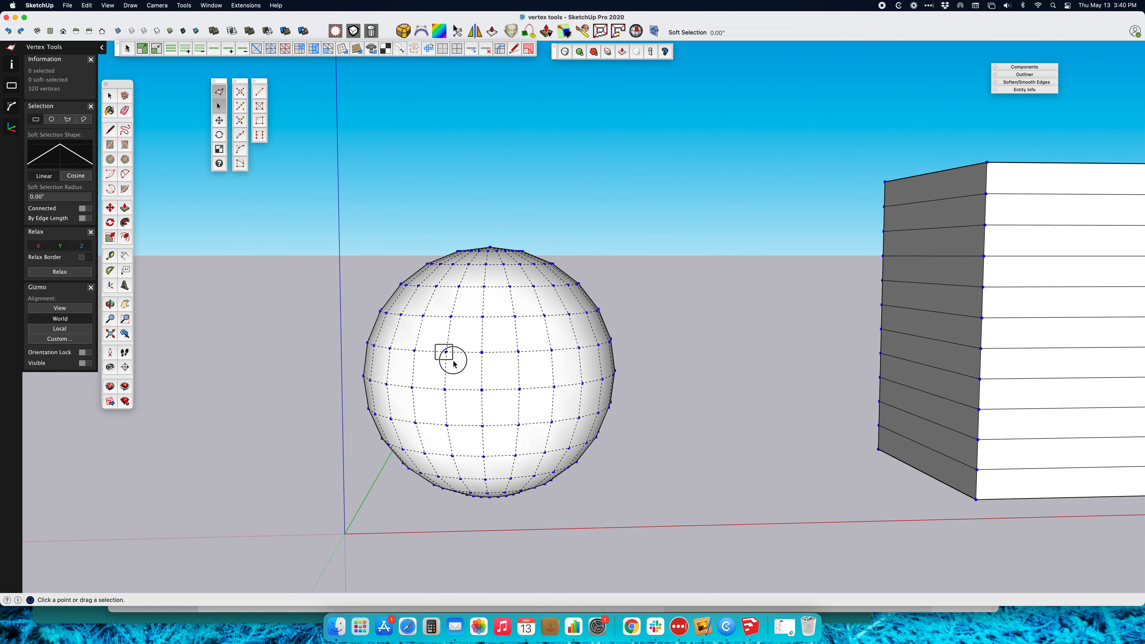
{"action": "left_click", "coordinate": [447, 353]}
{"action": "left_click_drag", "start_coordinate": [348, 325], "coordinate": [658, 365]}
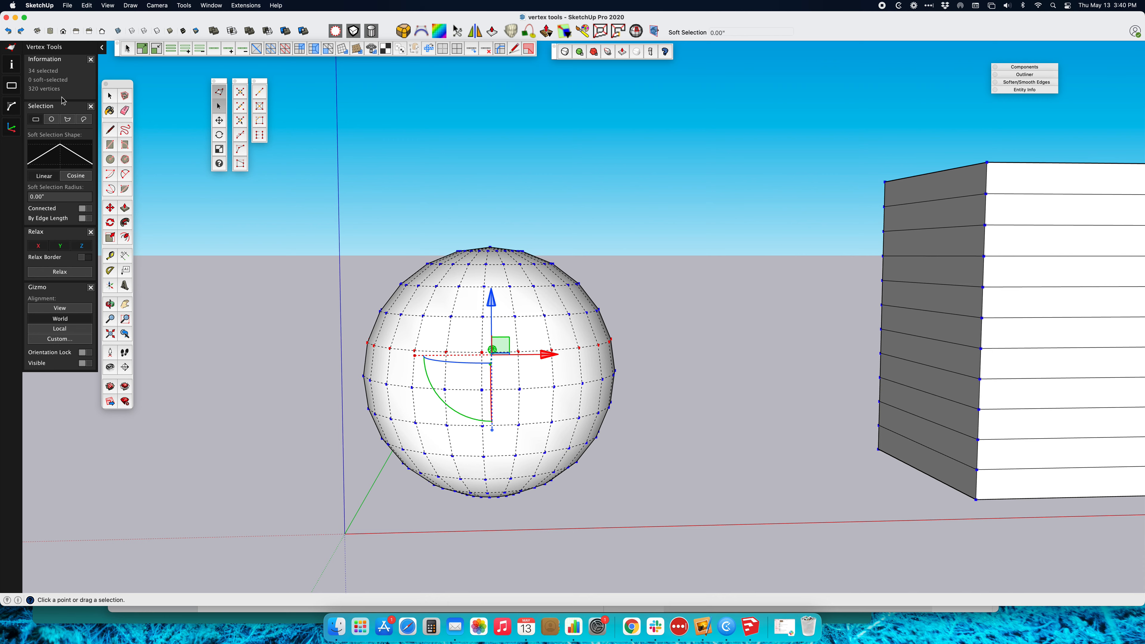
- Switch the vertex selection shape to lasso and select a patch of vertices in the middle of the sphere
{"action": "left_click", "coordinate": [68, 120]}
{"action": "mouse_move", "coordinate": [526, 338]}
{"action": "left_mouse_down"}
{"action": "mouse_move", "coordinate": [569, 266]}
{"action": "mouse_move", "coordinate": [552, 264]}
{"action": "left_mouse_up"}
{"action": "mouse_move", "coordinate": [431, 301]}
{"action": "left_mouse_down"}
{"action": "mouse_move", "coordinate": [332, 371]}
{"action": "mouse_move", "coordinate": [366, 294]}
{"action": "mouse_move", "coordinate": [405, 297]}
{"action": "left_mouse_up"}
{"action": "mouse_move", "coordinate": [475, 325]}
{"action": "left_mouse_down"}
{"action": "mouse_move", "coordinate": [550, 383]}
{"action": "mouse_move", "coordinate": [507, 380]}
{"action": "left_mouse_up"}
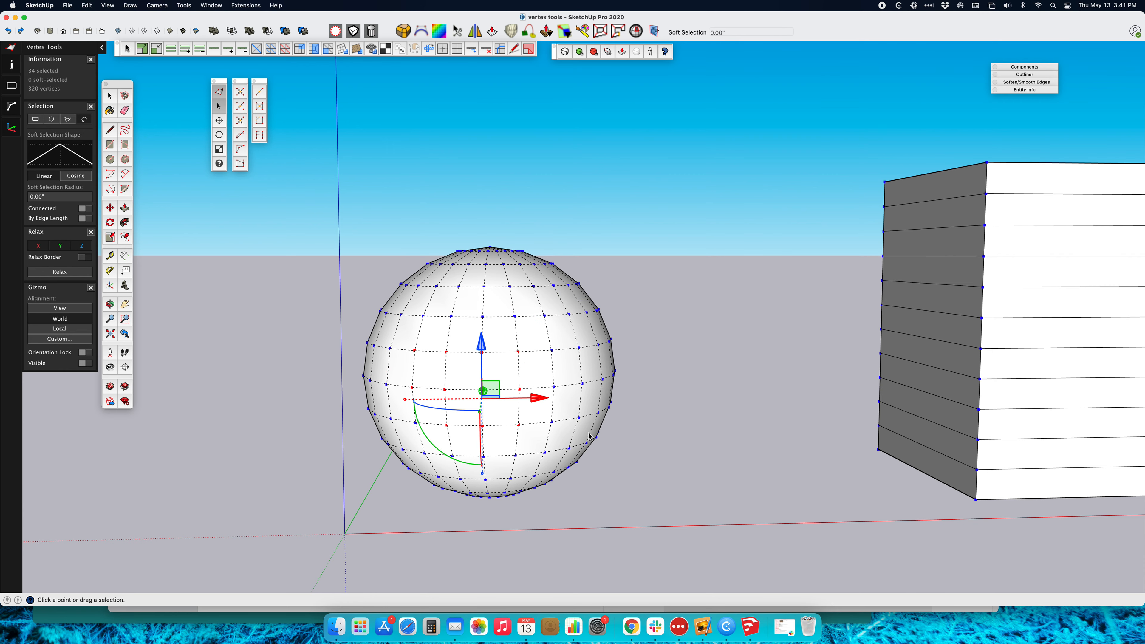
{"action": "middle_click_drag", "start_coordinate": [649, 371], "coordinate": [803, 248]}
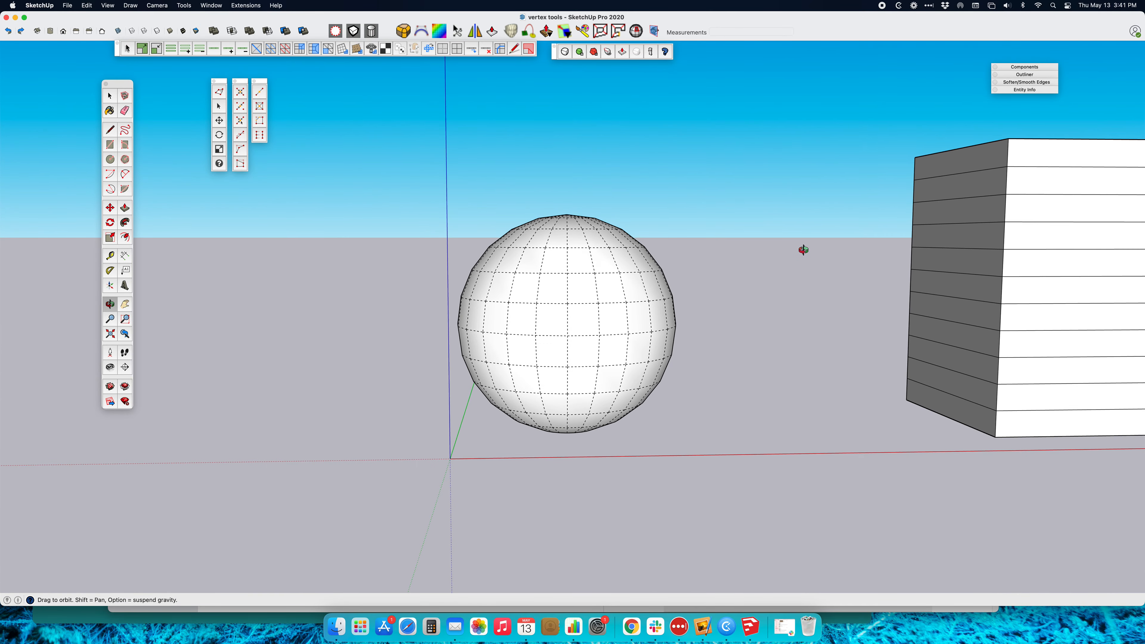
- Enable Ignore Backfaces and lasso a small patch of front-facing vertices near the sphere's upper left, checking the selection from several sides
{"action": "right_click", "coordinate": [413, 253]}
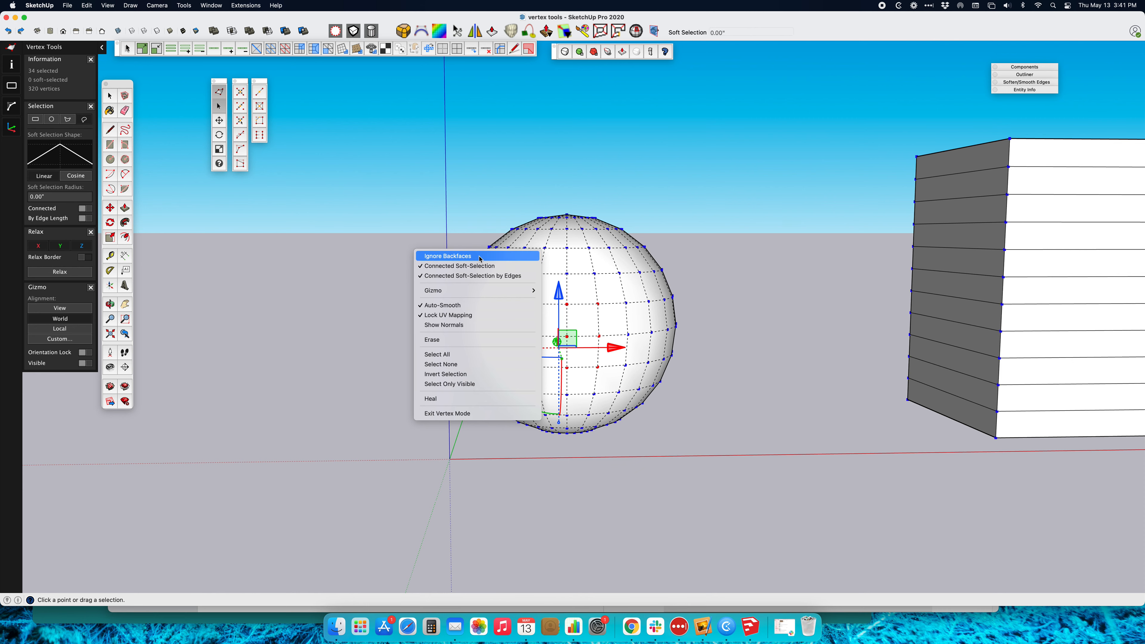
{"action": "right_click", "coordinate": [446, 221]}
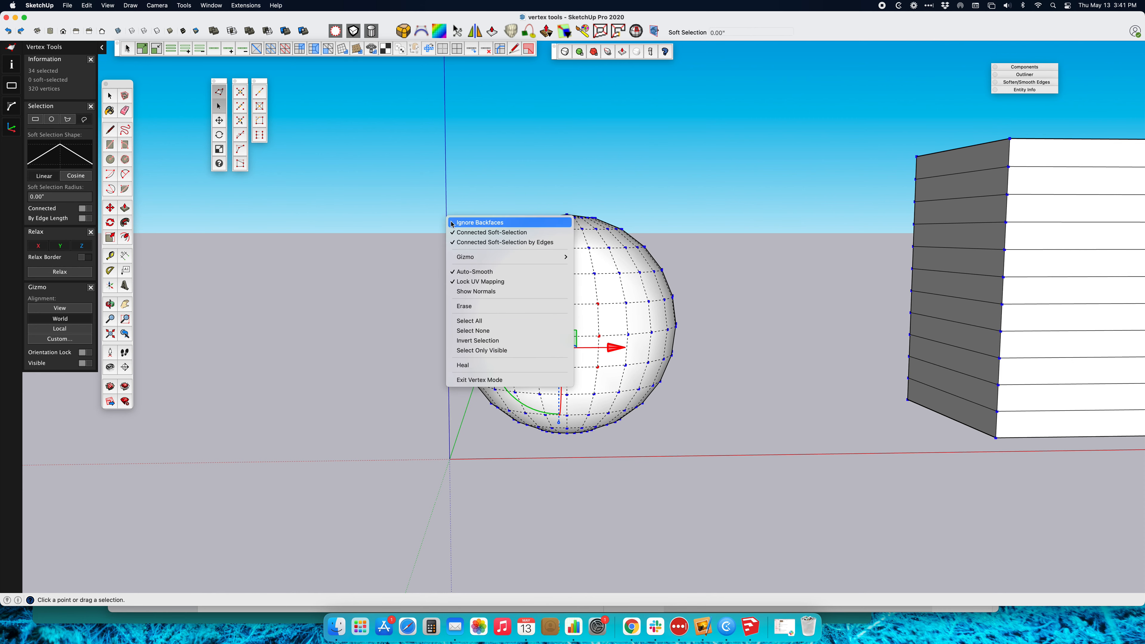
{"action": "left_click", "coordinate": [472, 224]}
{"action": "mouse_move", "coordinate": [528, 243]}
{"action": "left_mouse_down"}
{"action": "mouse_move", "coordinate": [555, 285]}
{"action": "mouse_move", "coordinate": [499, 231]}
{"action": "left_mouse_up"}
{"action": "mouse_move", "coordinate": [498, 234]}
{"action": "middle_mouse_down"}
{"action": "mouse_move", "coordinate": [593, 266]}
{"action": "mouse_move", "coordinate": [284, 327]}
{"action": "mouse_move", "coordinate": [471, 317]}
{"action": "mouse_move", "coordinate": [594, 369]}
{"action": "mouse_move", "coordinate": [644, 366]}
{"action": "mouse_move", "coordinate": [625, 332]}
{"action": "mouse_move", "coordinate": [609, 367]}
{"action": "mouse_move", "coordinate": [802, 397]}
{"action": "middle_mouse_up"}
{"action": "middle_click_drag", "start_coordinate": [708, 316], "coordinate": [879, 314]}
{"action": "mouse_move", "coordinate": [514, 289]}
{"action": "middle_mouse_down"}
{"action": "mouse_move", "coordinate": [623, 271]}
{"action": "mouse_move", "coordinate": [639, 212]}
{"action": "middle_mouse_up"}
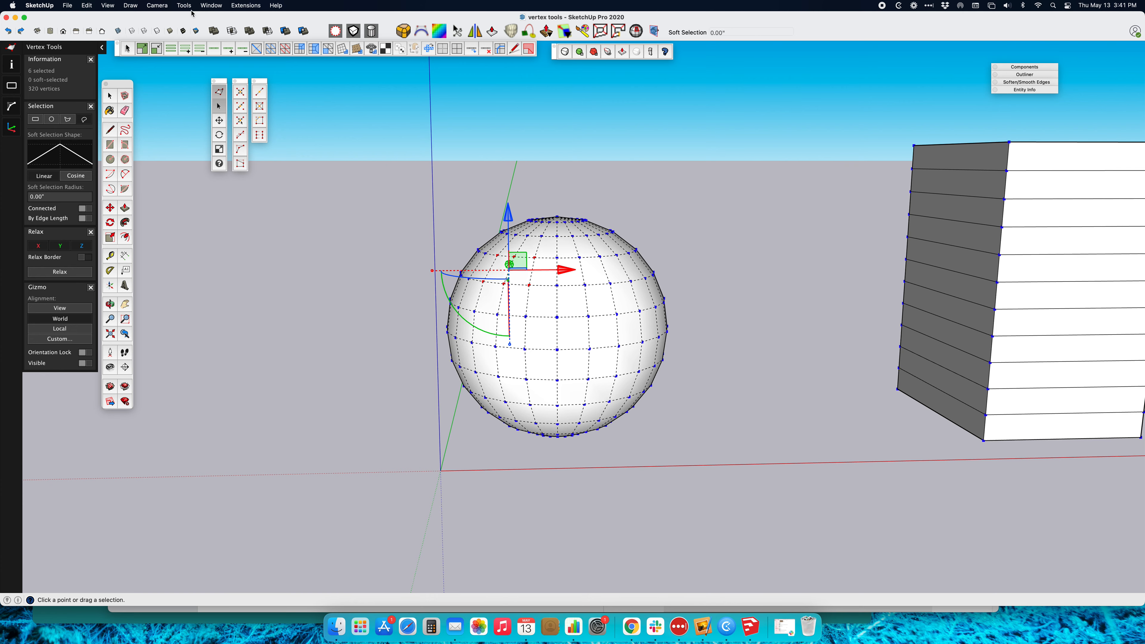
- Show the faces in X-ray to examine the vertices on the sphere's far side, and restore the opaque display
{"action": "left_click", "coordinate": [118, 31]}
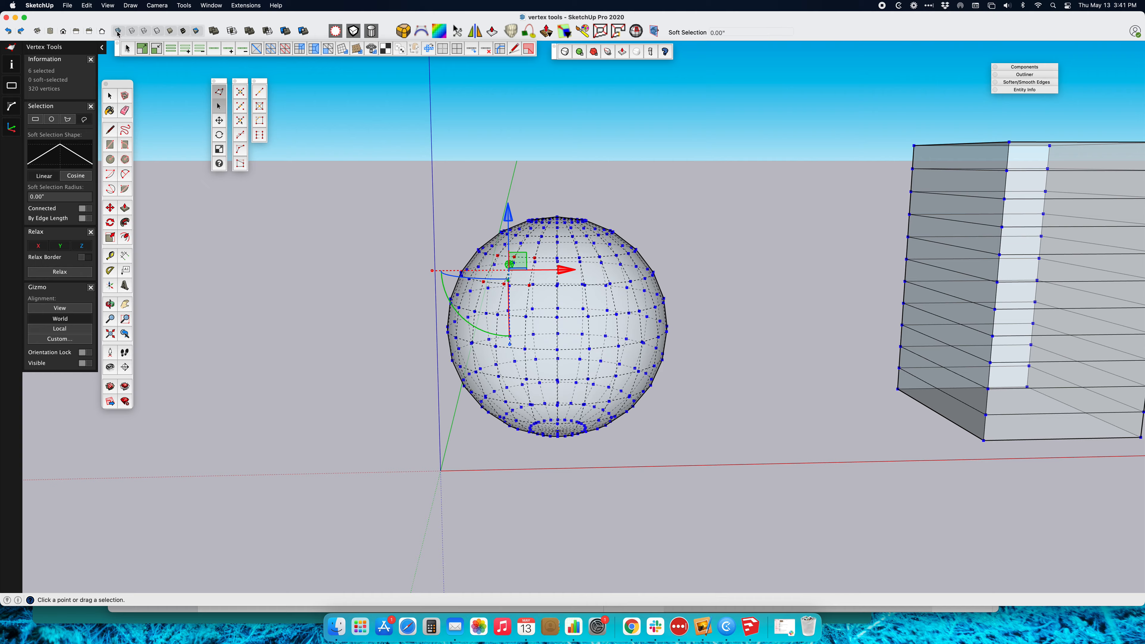
{"action": "middle_click_drag", "start_coordinate": [456, 388], "coordinate": [453, 351]}
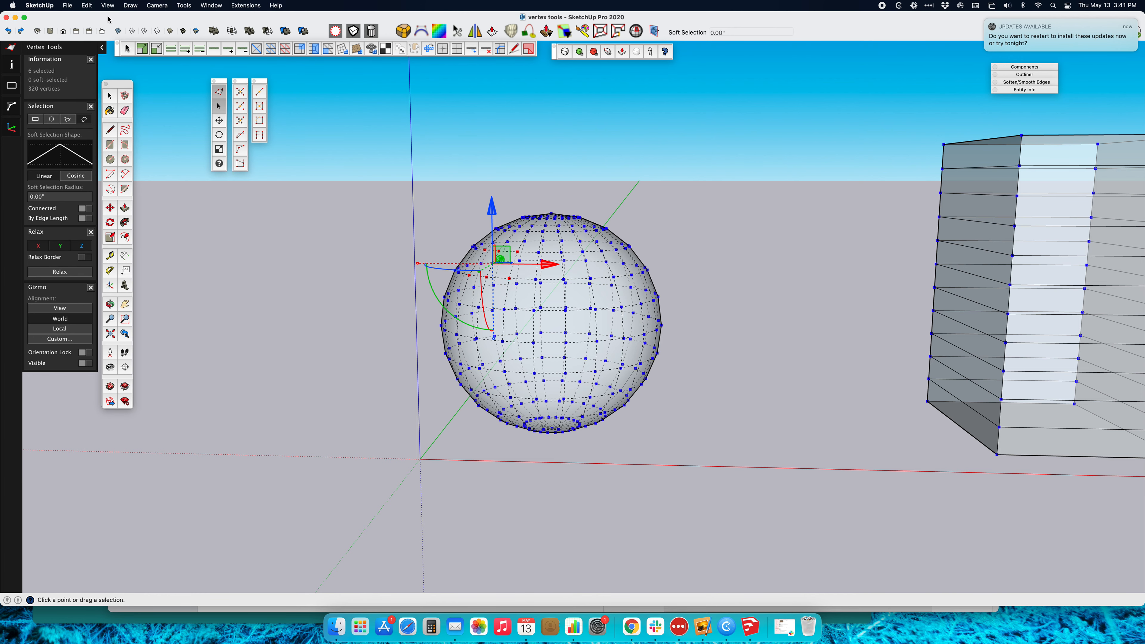
{"action": "left_click", "coordinate": [117, 31]}
{"action": "middle_click_drag", "start_coordinate": [463, 305], "coordinate": [496, 301]}
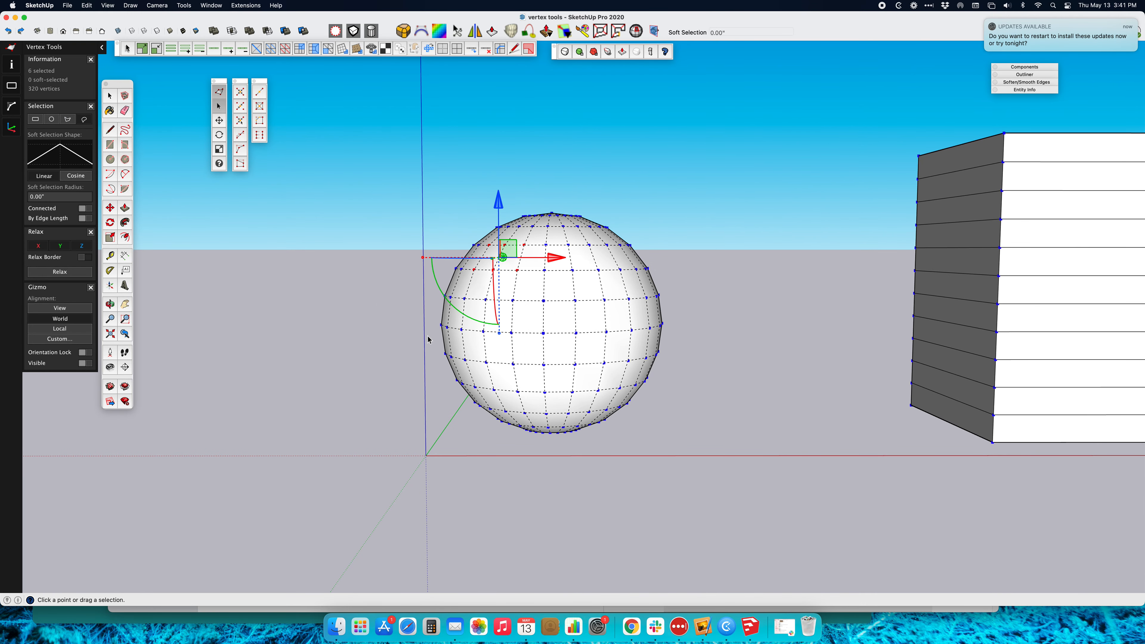
- Try reshaping the sphere's upper area by moving the selected vertices and a single vertex along the gizmo axes
{"action": "mouse_move", "coordinate": [520, 223]}
{"action": "middle_mouse_down"}
{"action": "mouse_move", "coordinate": [504, 264]}
{"action": "mouse_move", "coordinate": [499, 228]}
{"action": "middle_mouse_up"}
{"action": "mouse_move", "coordinate": [499, 228]}
{"action": "left_mouse_down"}
{"action": "mouse_move", "coordinate": [498, 207]}
{"action": "mouse_move", "coordinate": [501, 230]}
{"action": "left_mouse_up"}
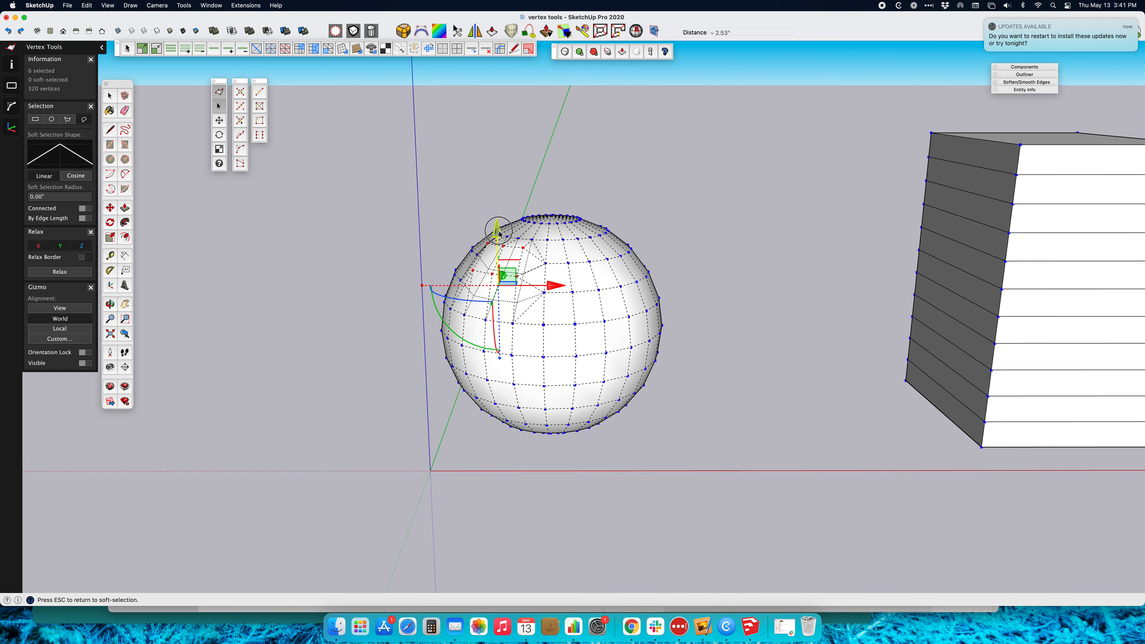
{"action": "left_click_drag", "start_coordinate": [552, 288], "coordinate": [591, 297]}
{"action": "middle_click_drag", "start_coordinate": [638, 294], "coordinate": [808, 437]}
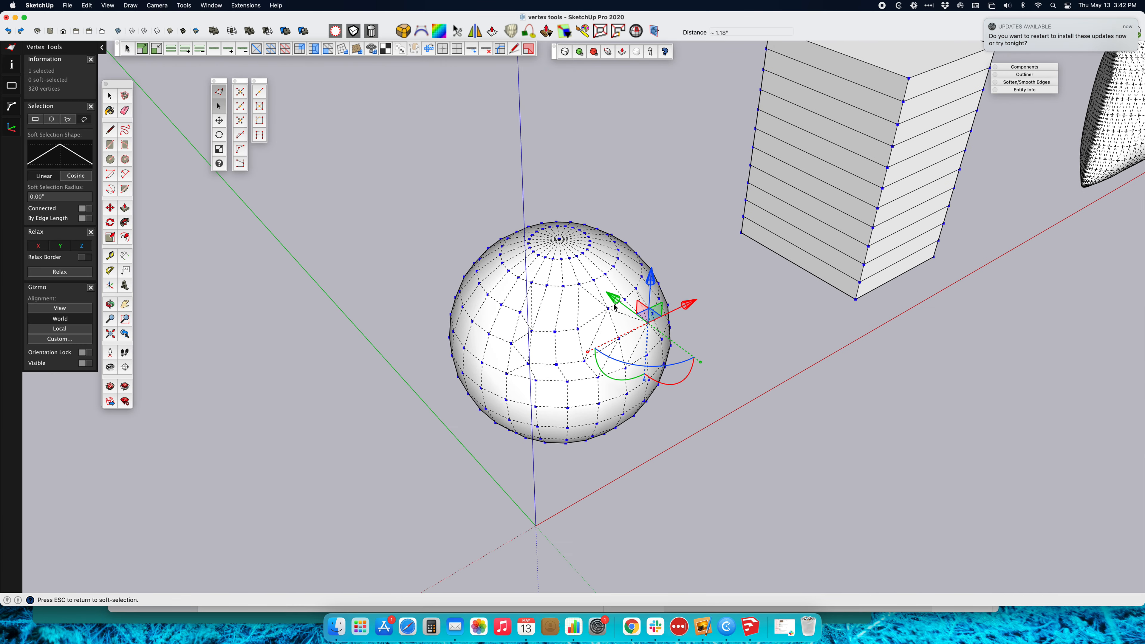
{"action": "middle_click_drag", "start_coordinate": [618, 311], "coordinate": [615, 383]}
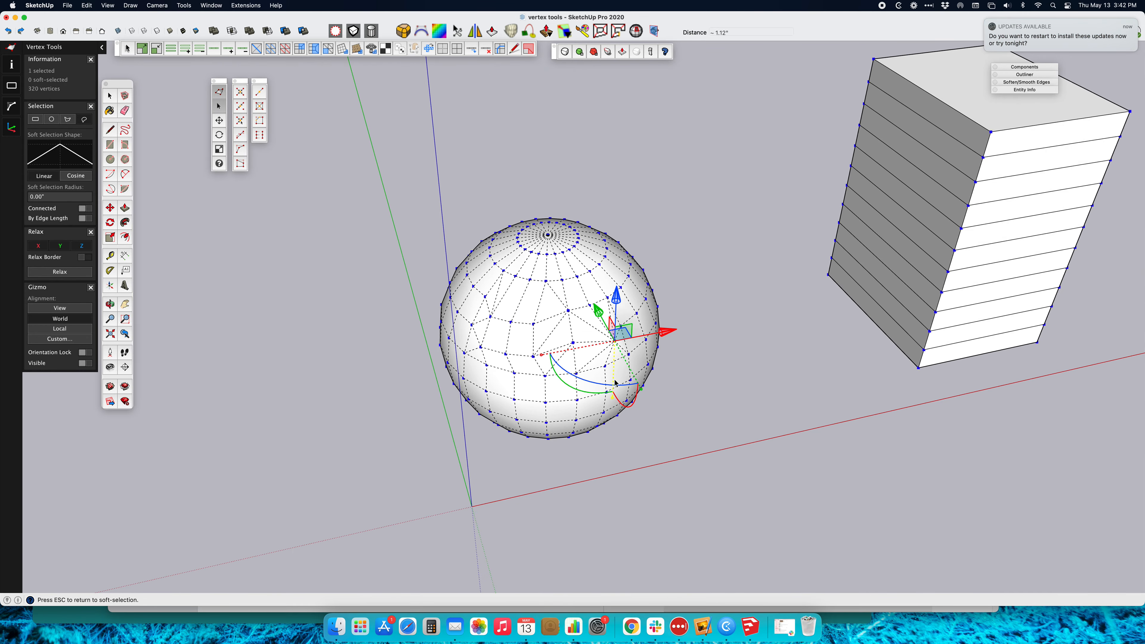
{"action": "mouse_move", "coordinate": [468, 225]}
{"action": "middle_mouse_down"}
{"action": "mouse_move", "coordinate": [468, 172]}
{"action": "mouse_move", "coordinate": [486, 222]}
{"action": "middle_mouse_up"}
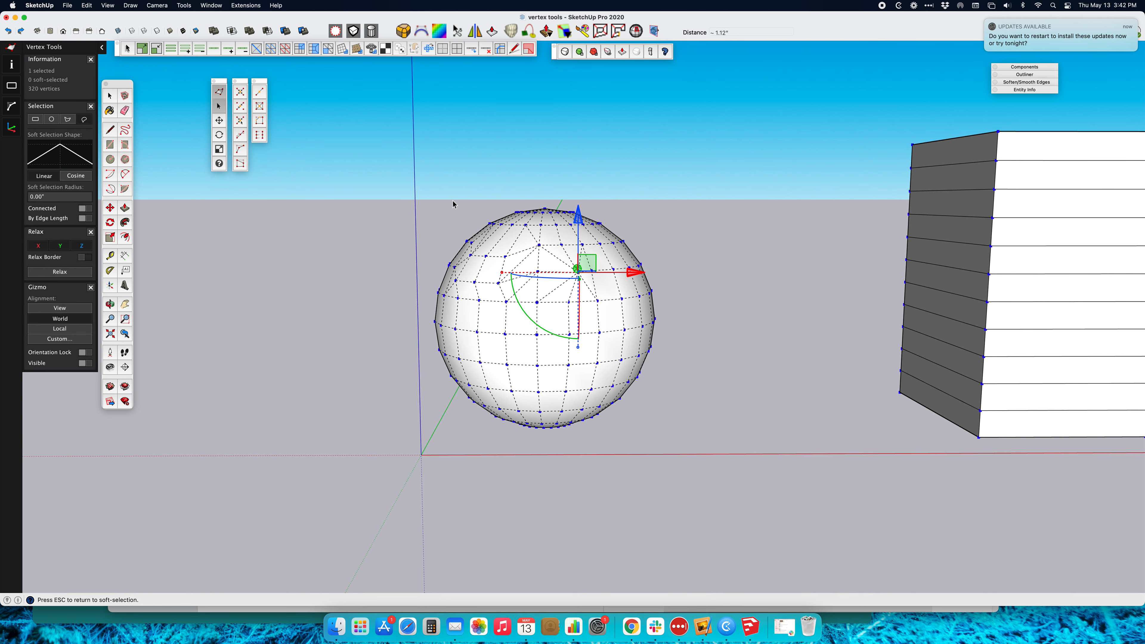
{"action": "left_click", "coordinate": [514, 224]}
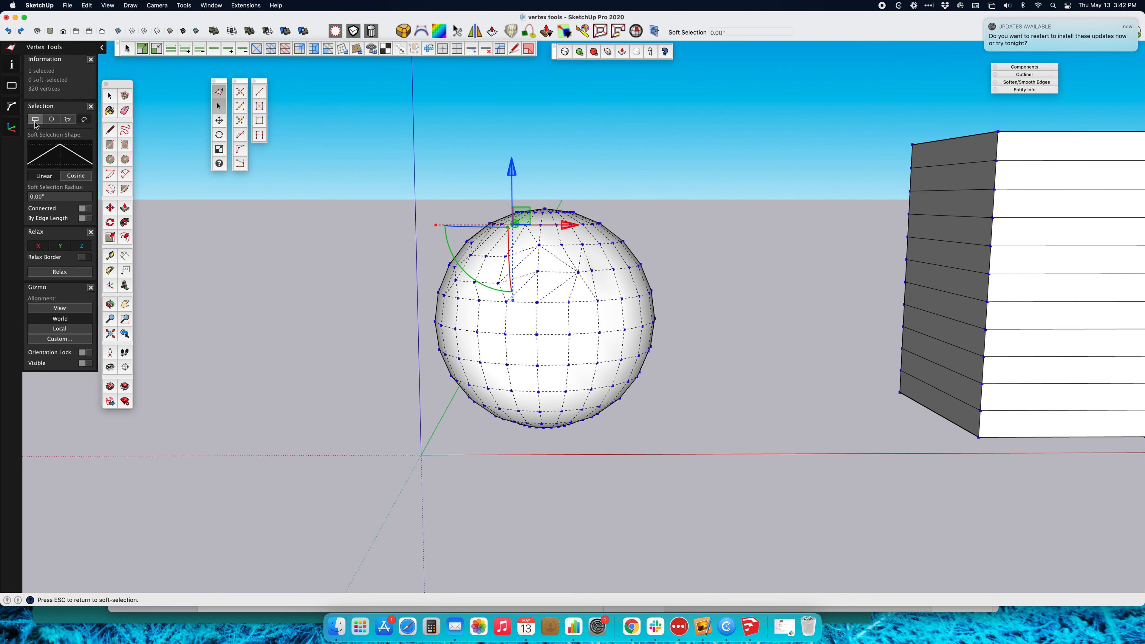
- Try selecting the sphere's upper vertices with a rectangle and rotating them about 30 degrees around the vertical axis
{"action": "left_click_drag", "start_coordinate": [336, 172], "coordinate": [681, 271]}
{"action": "middle_click_drag", "start_coordinate": [515, 241], "coordinate": [640, 288]}
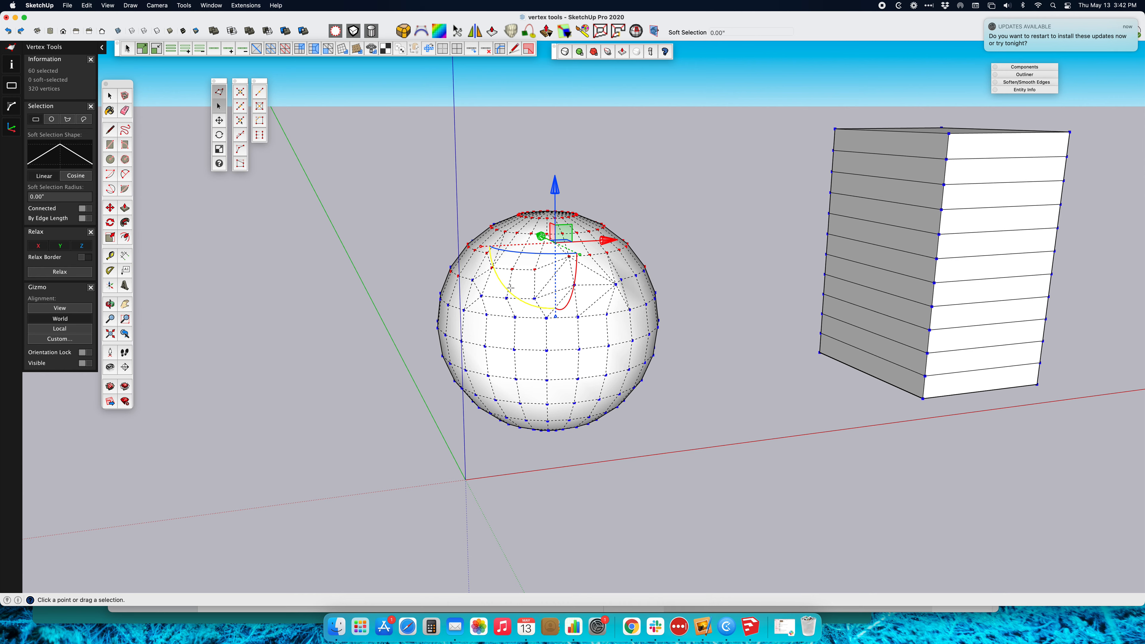
{"action": "left_click_drag", "start_coordinate": [525, 258], "coordinate": [610, 268]}
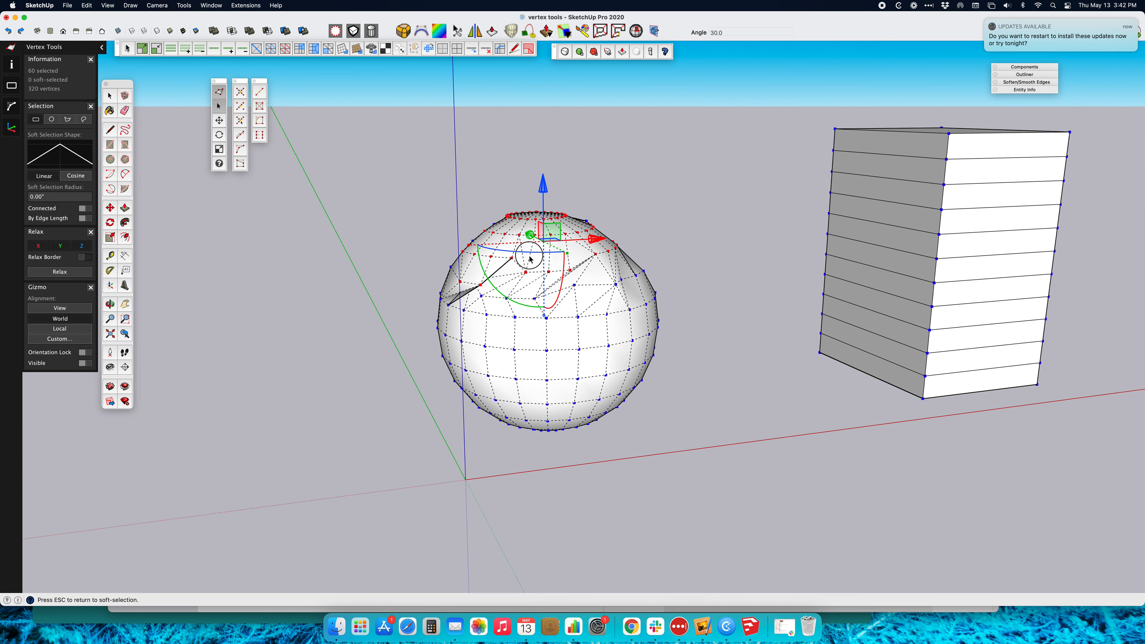
{"action": "left_click_drag", "start_coordinate": [540, 254], "coordinate": [504, 250]}
{"action": "middle_click_drag", "start_coordinate": [503, 250], "coordinate": [551, 266]}
{"action": "mouse_move", "coordinate": [604, 334]}
{"action": "middle_mouse_down"}
{"action": "mouse_move", "coordinate": [585, 304]}
{"action": "mouse_move", "coordinate": [605, 356]}
{"action": "middle_mouse_up"}
- Undo all the vertex moves and rotations on the sphere, leave vertex editing and clear the selection
{"action": "key", "text": "super+z"}
{"action": "key", "text": "super+z"}
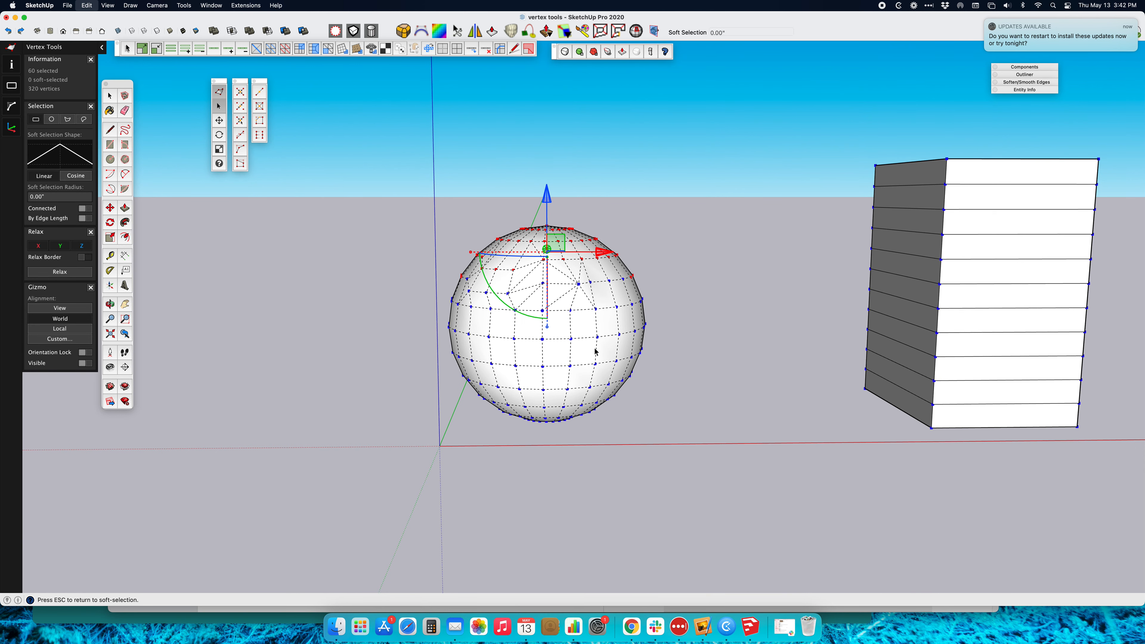
{"action": "key", "text": "super+z"}
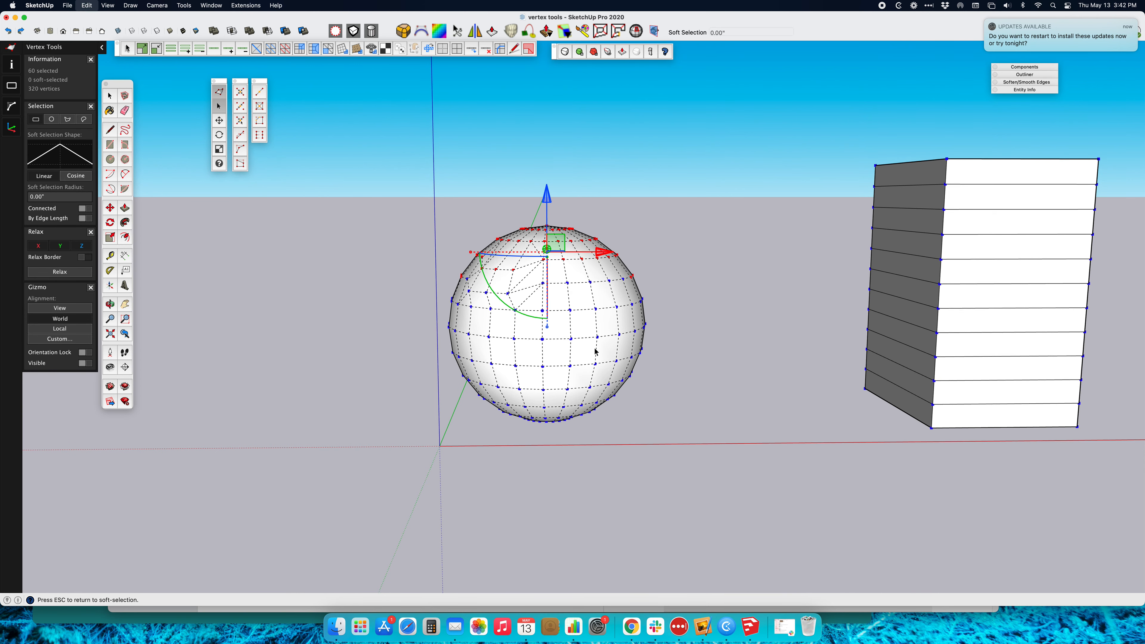
{"action": "key", "text": "super+z"}
{"action": "key", "text": "super+z"}
{"action": "key", "text": "super+z"}
{"action": "middle_click_drag", "start_coordinate": [594, 371], "coordinate": [596, 374]}
{"action": "key", "text": "space"}
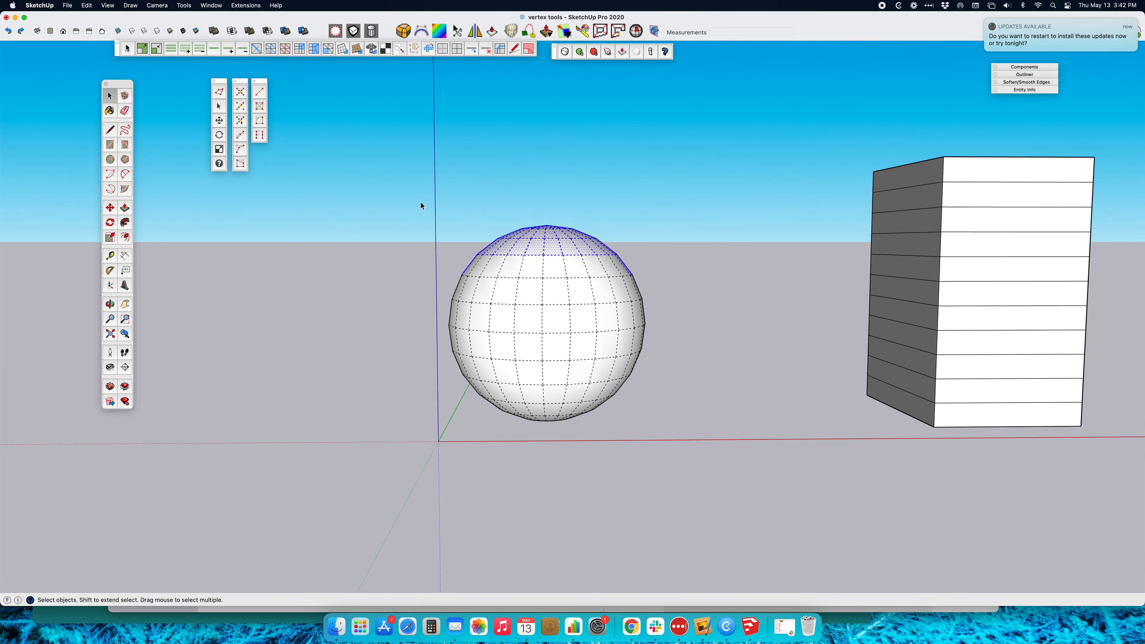
{"action": "left_click", "coordinate": [466, 212]}
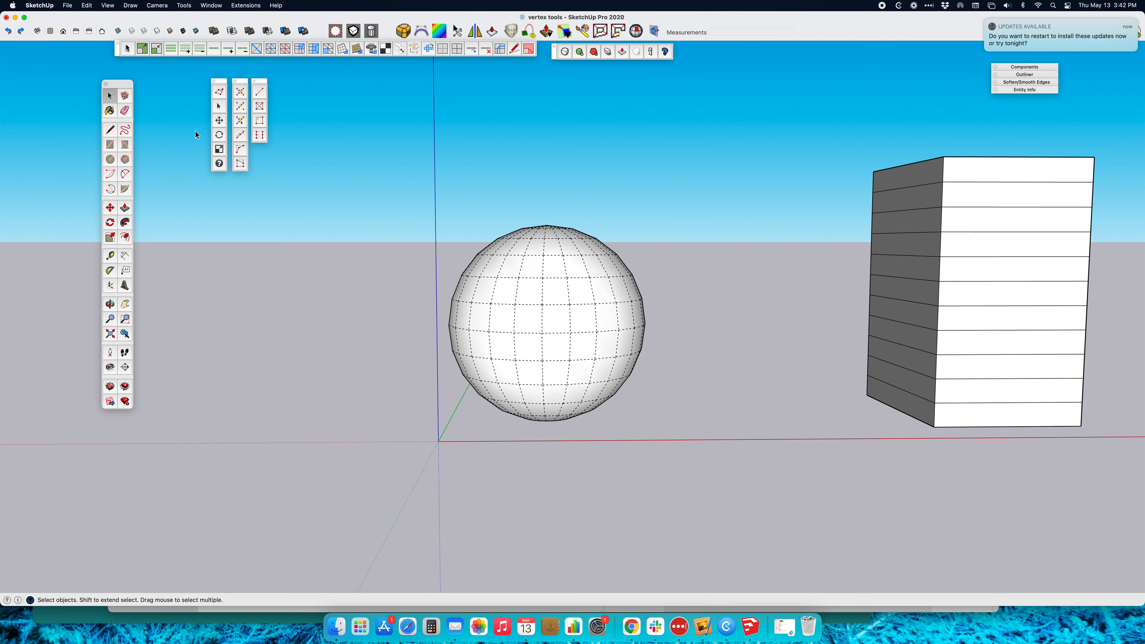
- Select the horizontal edge loop just above the sphere's middle with Select Loop and bring it into vertex editing as selected vertices
{"action": "left_click_drag", "start_coordinate": [113, 51], "coordinate": [120, 59]}
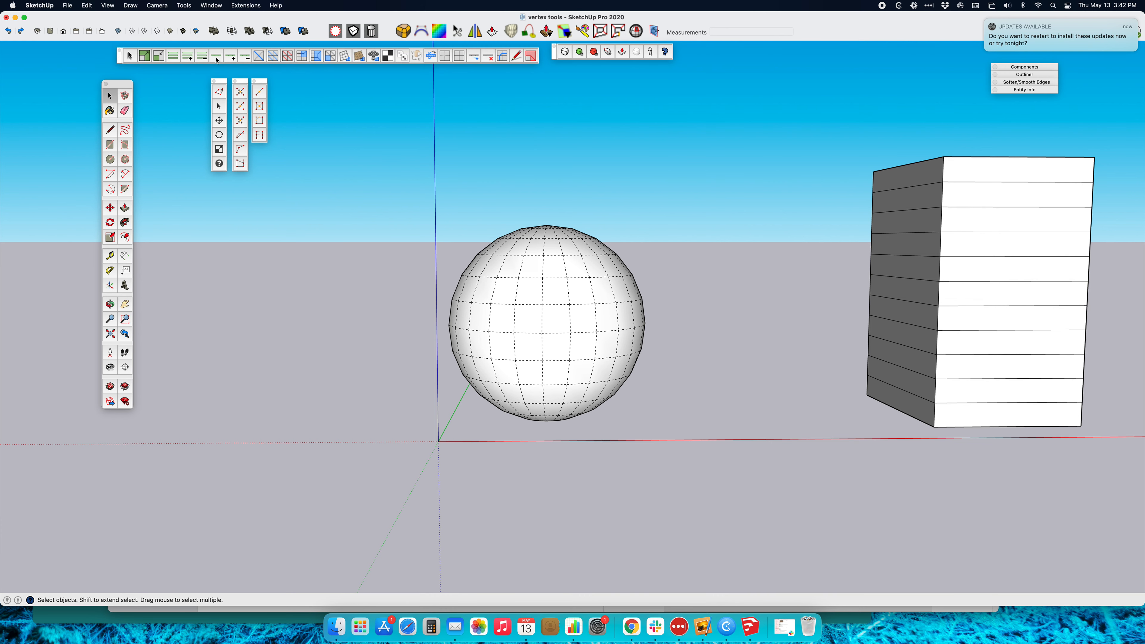
{"action": "left_click", "coordinate": [533, 302]}
{"action": "left_click", "coordinate": [218, 57]}
{"action": "left_click", "coordinate": [217, 107]}
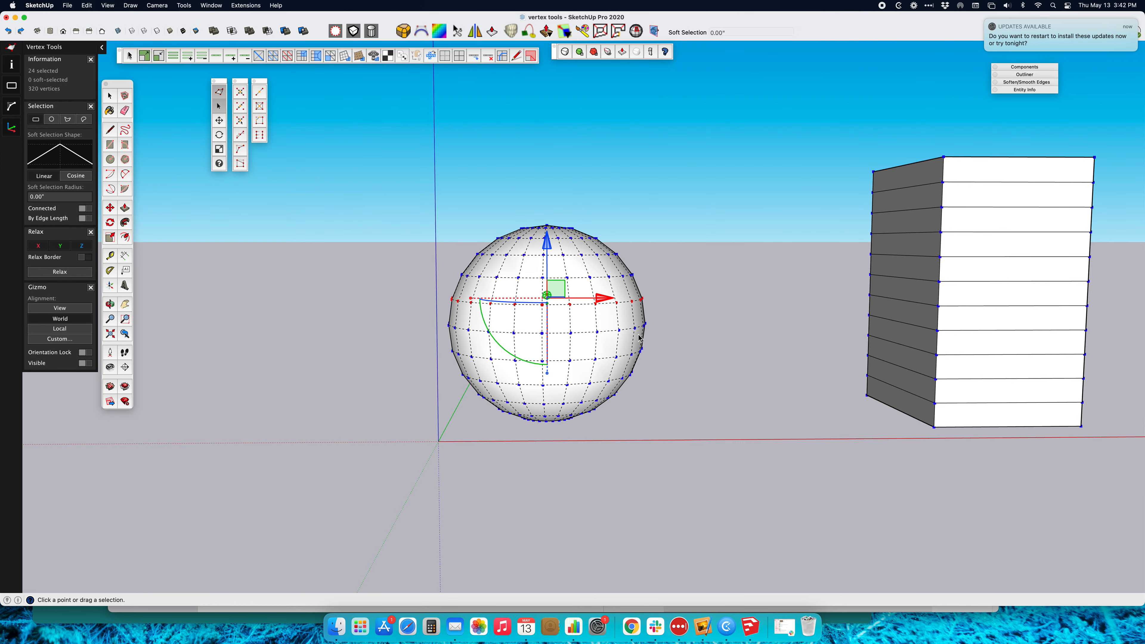
{"action": "middle_click_drag", "start_coordinate": [641, 337], "coordinate": [641, 358]}
{"action": "middle_click_drag", "start_coordinate": [543, 285], "coordinate": [728, 346]}
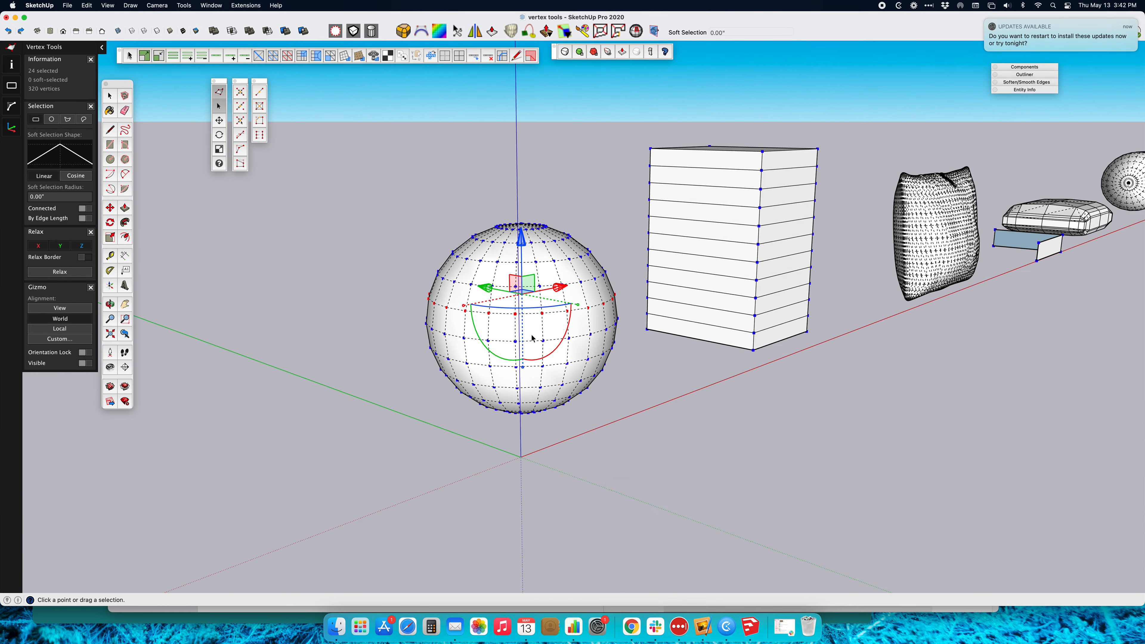
- Flare the sphere by scaling the selected ring of vertices outward horizontally by a factor of about 1.16
{"action": "middle_click_drag", "start_coordinate": [460, 316], "coordinate": [333, 305]}
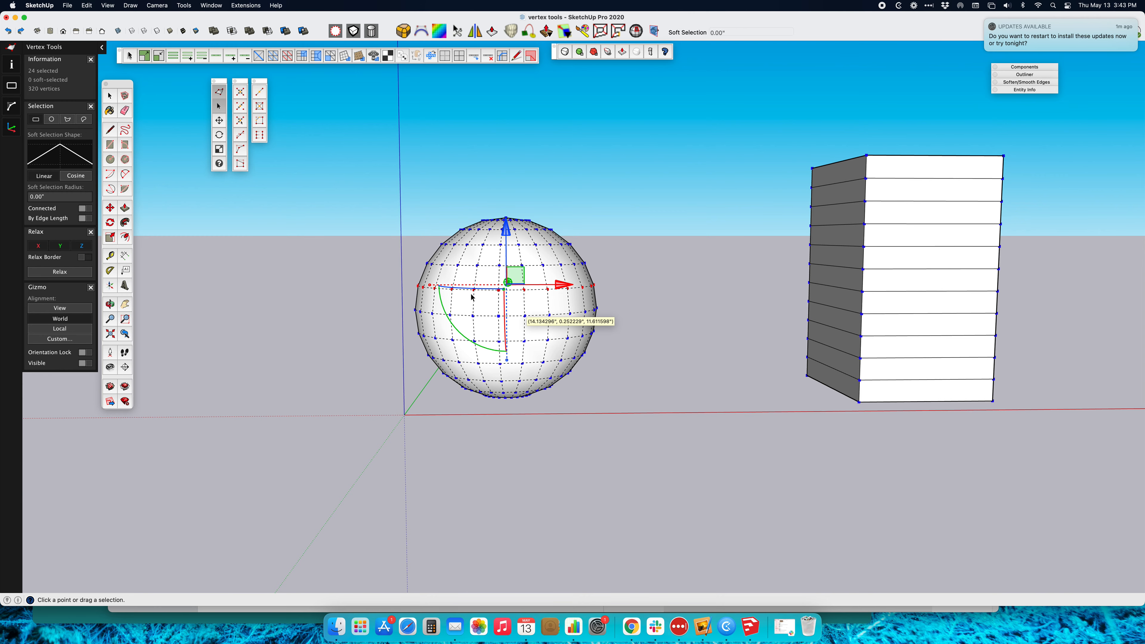
{"action": "middle_click_drag", "start_coordinate": [484, 301], "coordinate": [575, 378]}
{"action": "left_click_drag", "start_coordinate": [559, 362], "coordinate": [571, 369]}
{"action": "left_click_drag", "start_coordinate": [446, 339], "coordinate": [434, 344]}
{"action": "mouse_move", "coordinate": [631, 446]}
{"action": "middle_mouse_down"}
{"action": "mouse_move", "coordinate": [486, 226]}
{"action": "mouse_move", "coordinate": [450, 213]}
{"action": "middle_mouse_up"}
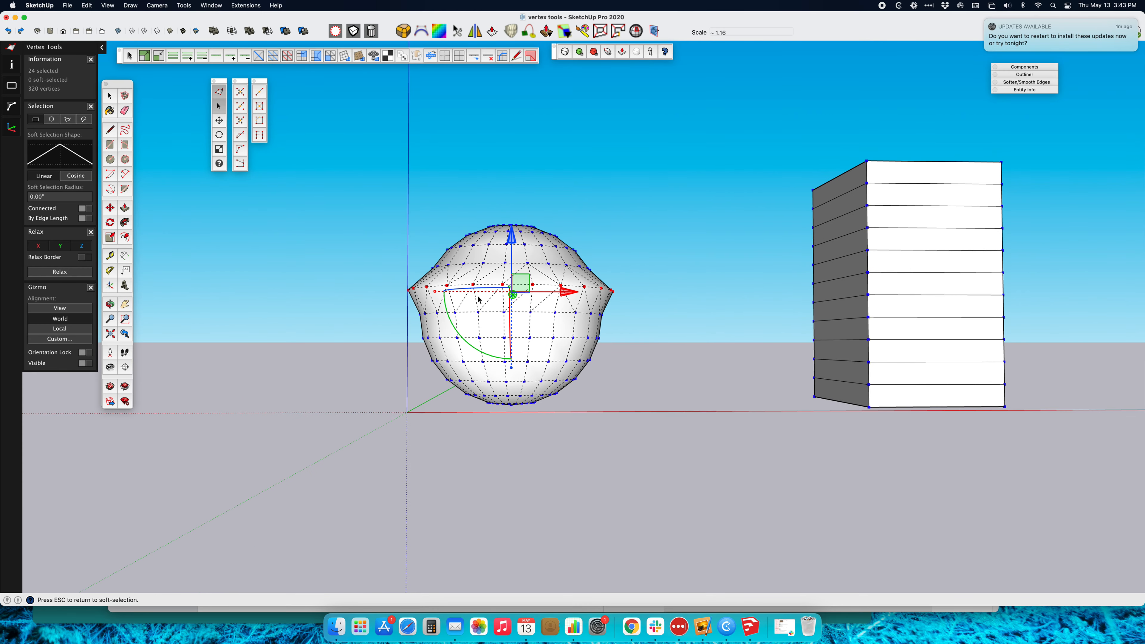
- Examine the flared ring around the sphere from the side, from above and at the horizon
{"action": "middle_click_drag", "start_coordinate": [410, 291], "coordinate": [445, 343]}
{"action": "scroll", "coordinate": [552, 379], "scroll_direction": "down", "scroll_amount": 2}
{"action": "middle_click_drag", "start_coordinate": [611, 376], "coordinate": [719, 406]}
{"action": "middle_click", "coordinate": [714, 400]}
{"action": "middle_click_drag", "start_coordinate": [638, 375], "coordinate": [699, 344]}
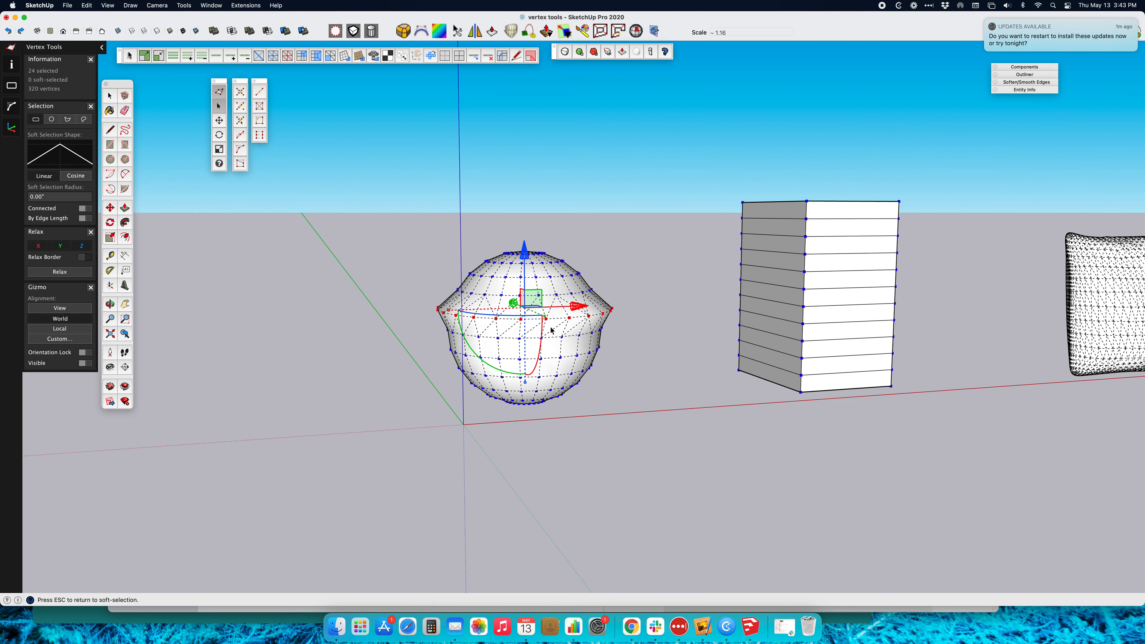
{"action": "middle_click_drag", "start_coordinate": [602, 352], "coordinate": [642, 440]}
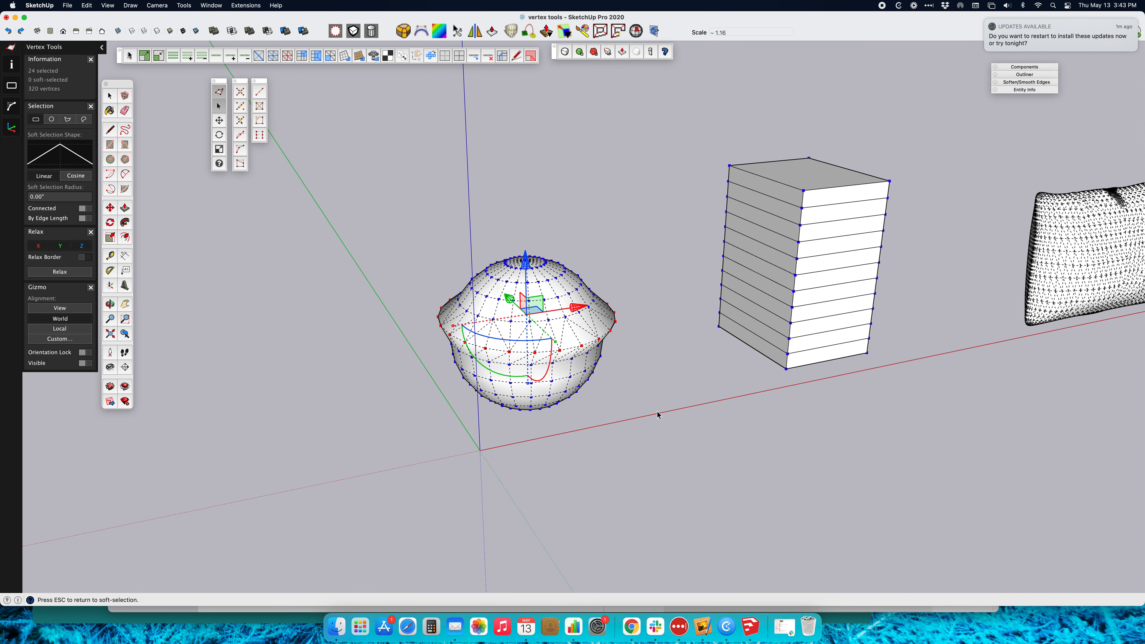
{"action": "middle_click_drag", "start_coordinate": [658, 412], "coordinate": [555, 382]}
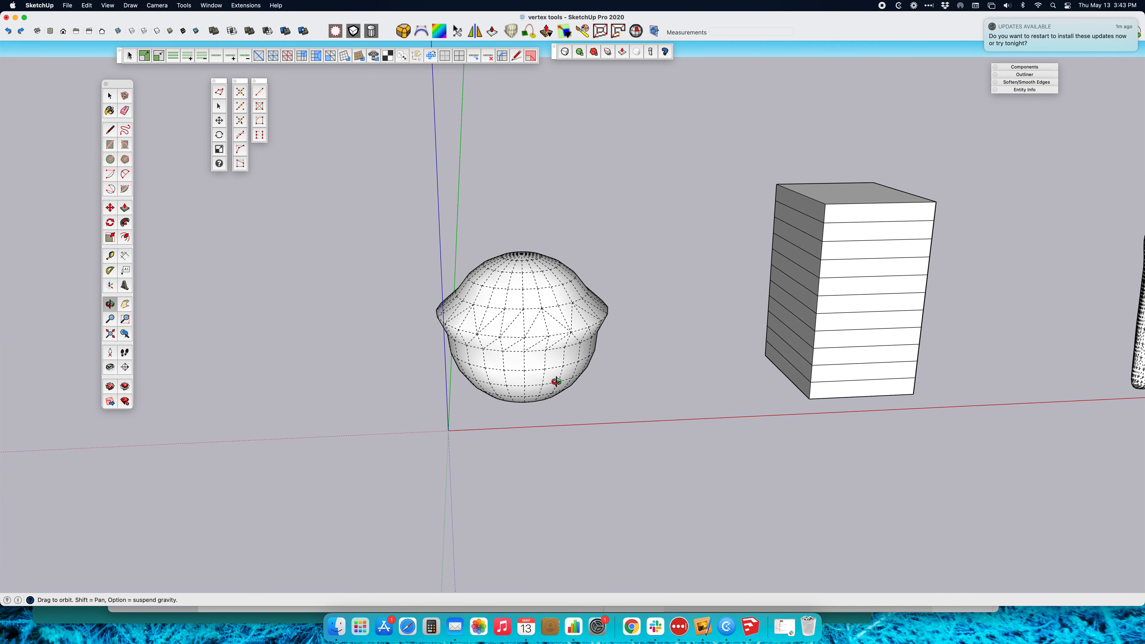
{"action": "middle_click_drag", "start_coordinate": [629, 394], "coordinate": [636, 334]}
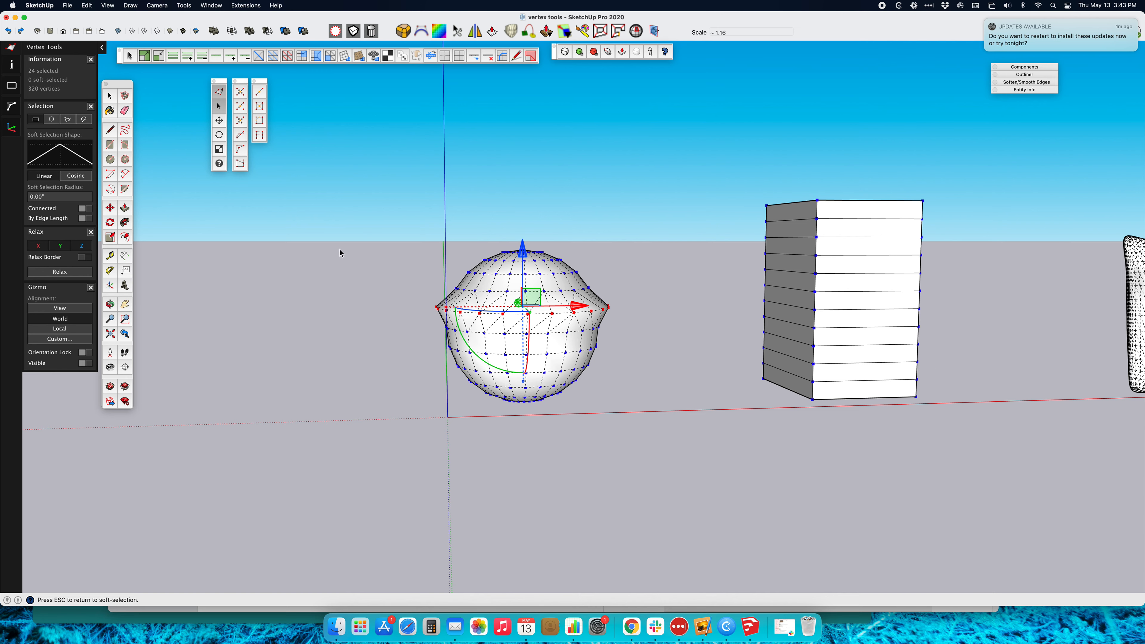
- Nudge the ring's vertices along the vertical axis and shift them about 3.05" along the green axis
{"action": "left_click_drag", "start_coordinate": [524, 254], "coordinate": [523, 251]}
{"action": "middle_click_drag", "start_coordinate": [497, 295], "coordinate": [654, 352]}
{"action": "mouse_move", "coordinate": [497, 308]}
{"action": "left_mouse_down"}
{"action": "mouse_move", "coordinate": [496, 298]}
{"action": "mouse_move", "coordinate": [518, 305]}
{"action": "left_mouse_up"}
{"action": "middle_click_drag", "start_coordinate": [676, 353], "coordinate": [501, 293]}
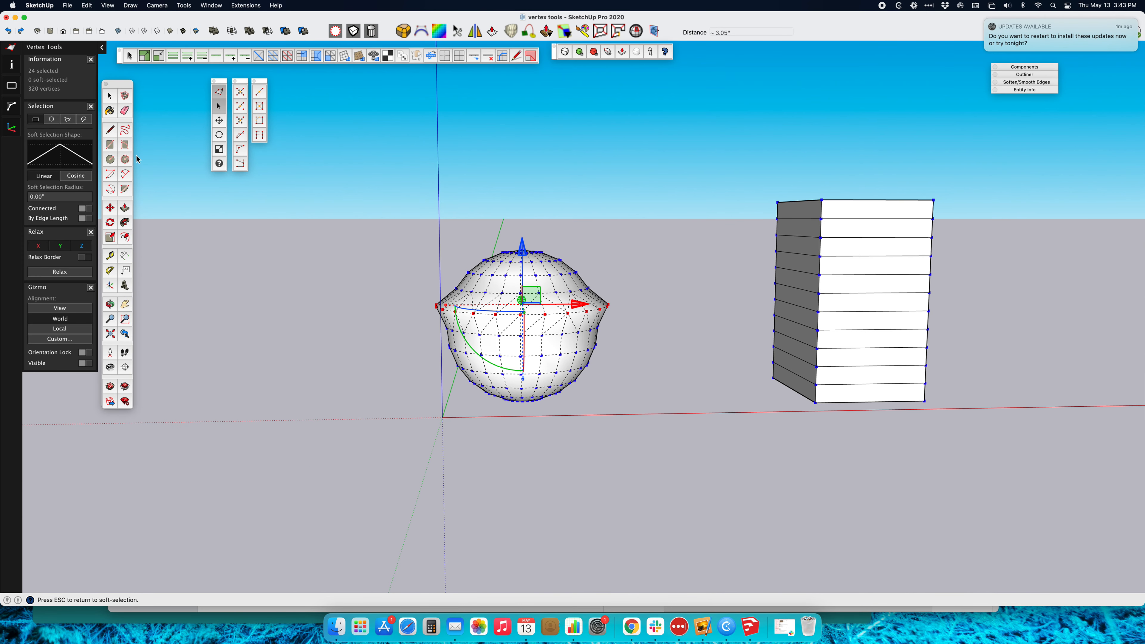
- Hide and restore the Information, Selection, Relax and Gizmo sections of Vertex Tools
{"action": "left_click", "coordinate": [12, 64]}
{"action": "left_click", "coordinate": [13, 85]}
{"action": "left_click", "coordinate": [11, 105]}
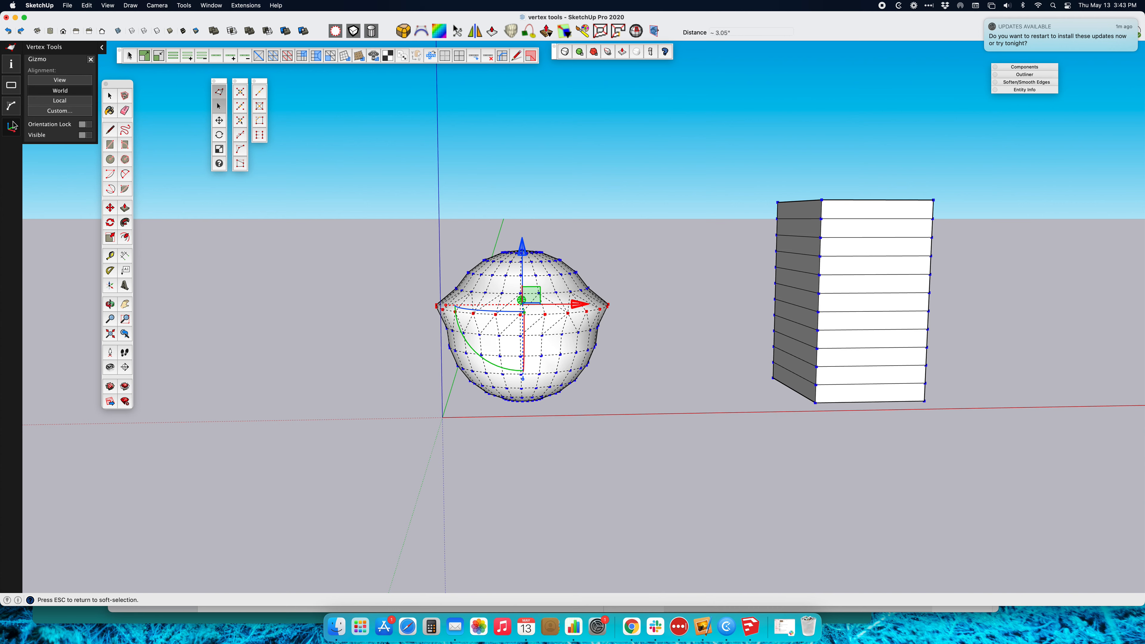
{"action": "left_click", "coordinate": [12, 128]}
{"action": "left_click", "coordinate": [12, 86]}
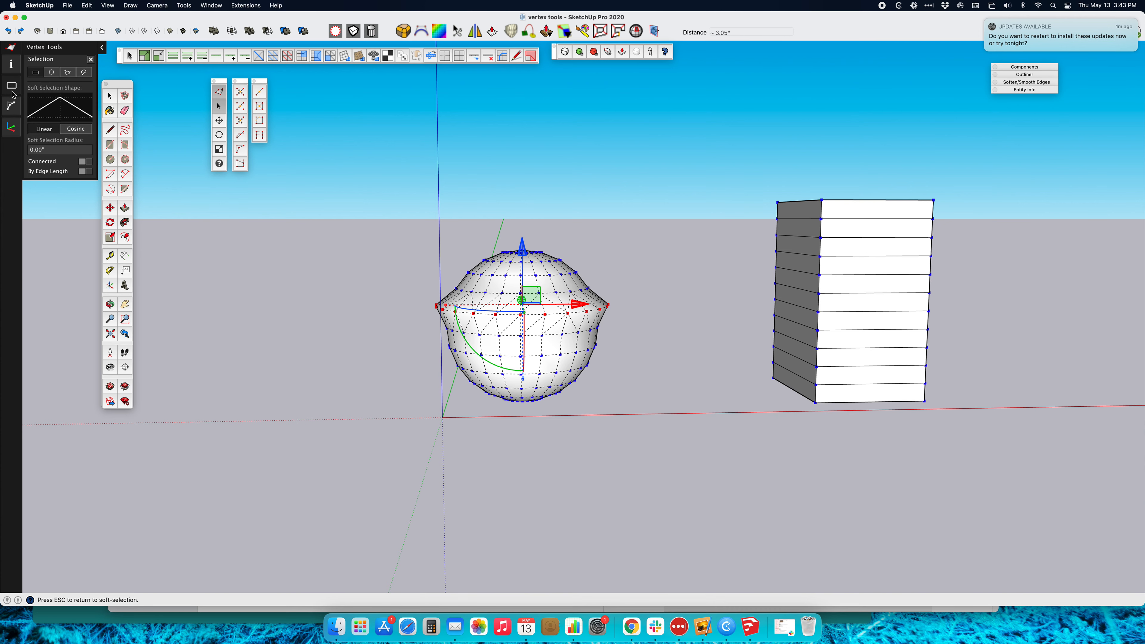
{"action": "left_click", "coordinate": [12, 65]}
{"action": "left_click", "coordinate": [11, 86]}
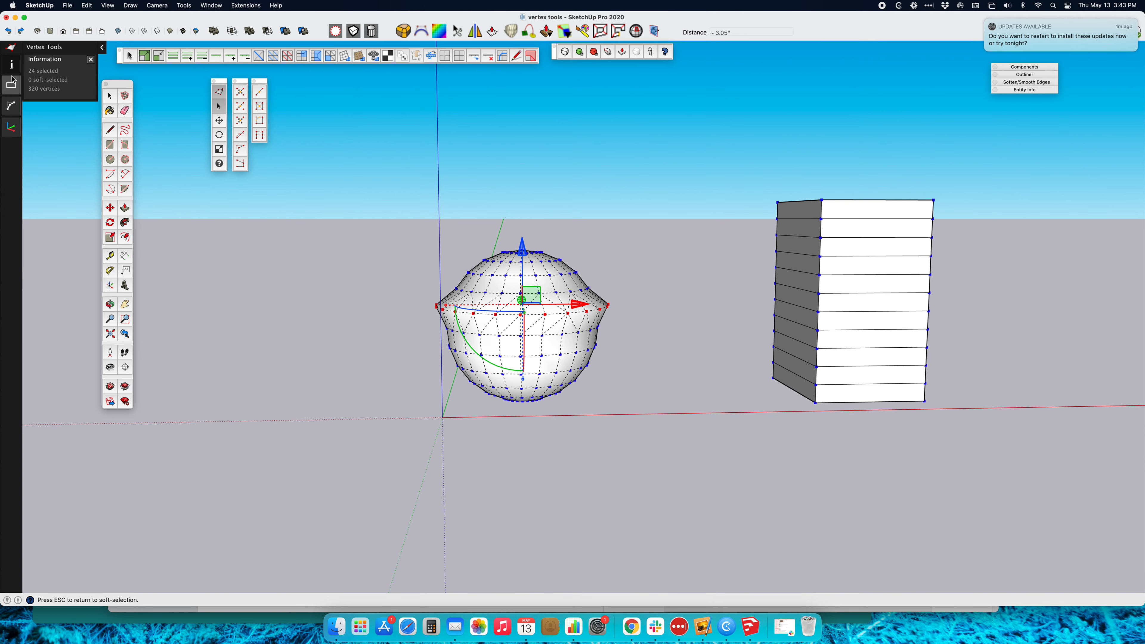
{"action": "left_click", "coordinate": [11, 87]}
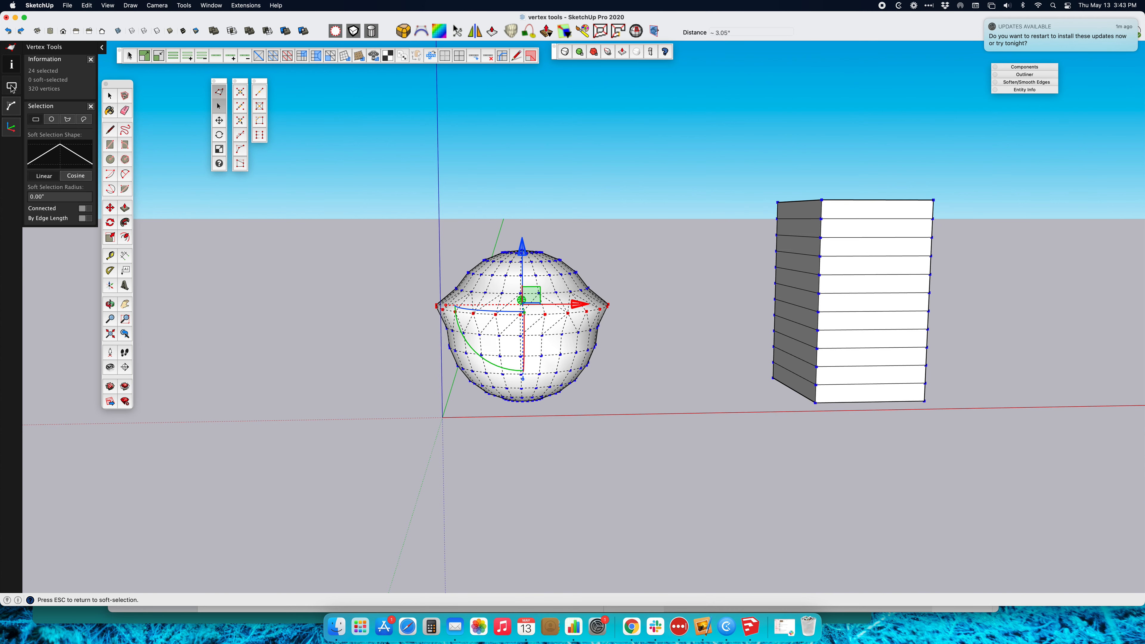
{"action": "left_click", "coordinate": [12, 107]}
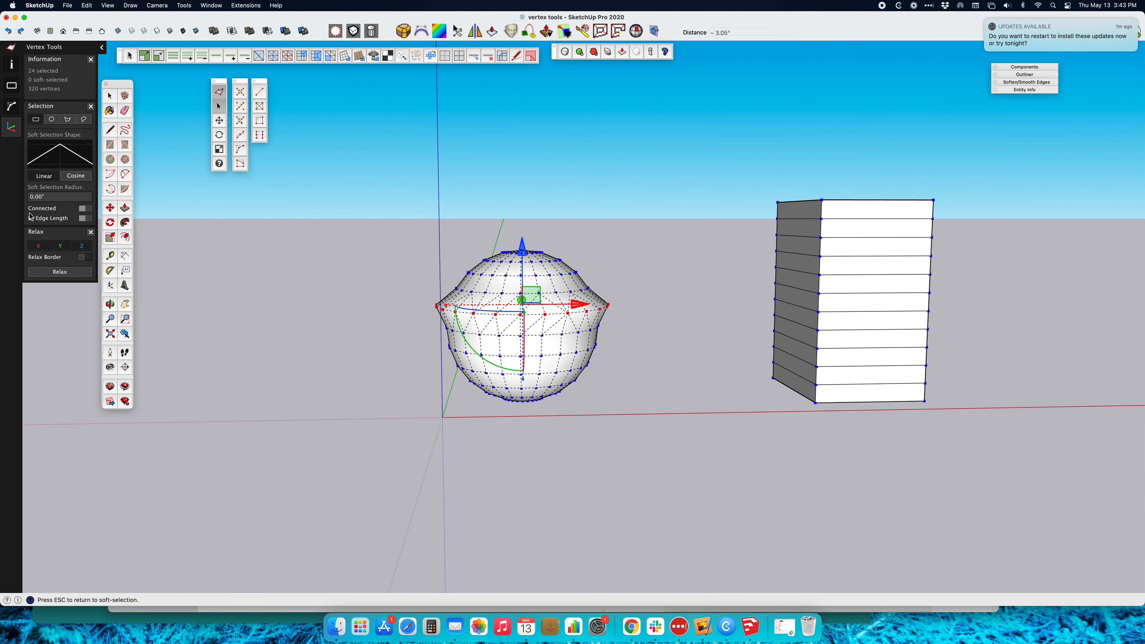
{"action": "left_click", "coordinate": [11, 128]}
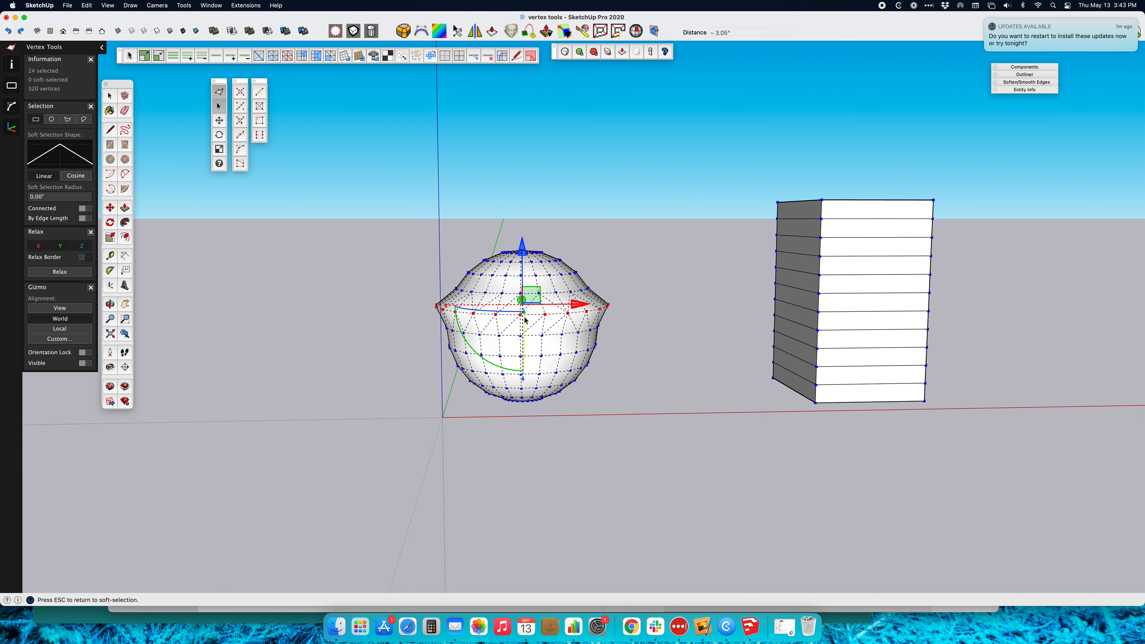
- Select a single vertex on the side of the sphere
{"action": "middle_click_drag", "start_coordinate": [526, 343], "coordinate": [549, 428]}
{"action": "middle_click_drag", "start_coordinate": [517, 322], "coordinate": [592, 311]}
{"action": "left_click", "coordinate": [585, 292]}
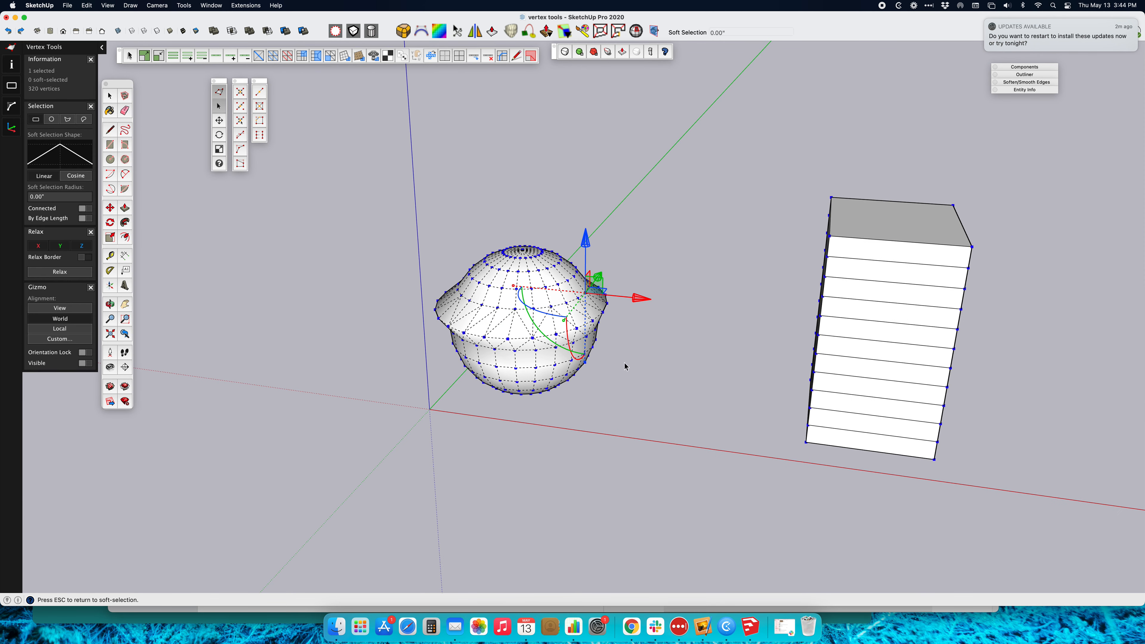
- Select the four top corner vertices of the tall box with a rectangle
{"action": "middle_click_drag", "start_coordinate": [679, 418], "coordinate": [711, 375]}
{"action": "left_click_drag", "start_coordinate": [581, 240], "coordinate": [762, 287]}
{"action": "middle_click_drag", "start_coordinate": [578, 286], "coordinate": [909, 331]}
{"action": "middle_click_drag", "start_coordinate": [741, 307], "coordinate": [412, 249]}
{"action": "middle_click_drag", "start_coordinate": [587, 312], "coordinate": [516, 301]}
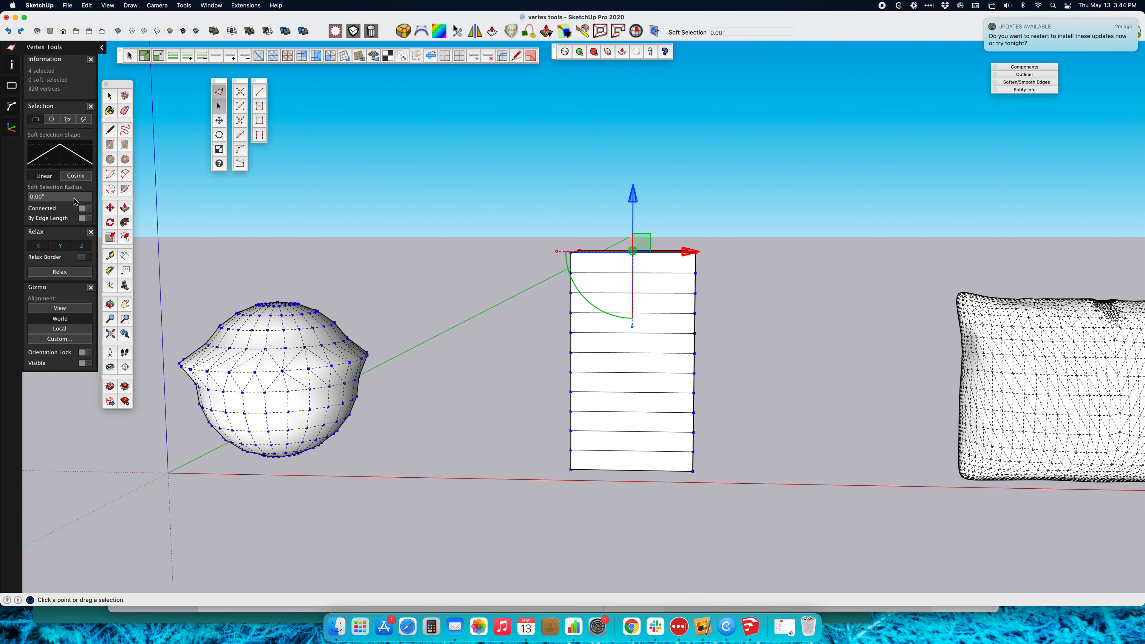
- Set the soft selection radius for the box's top vertices, trying 6" and 12" before settling on 24"
{"action": "left_click", "coordinate": [74, 198]}
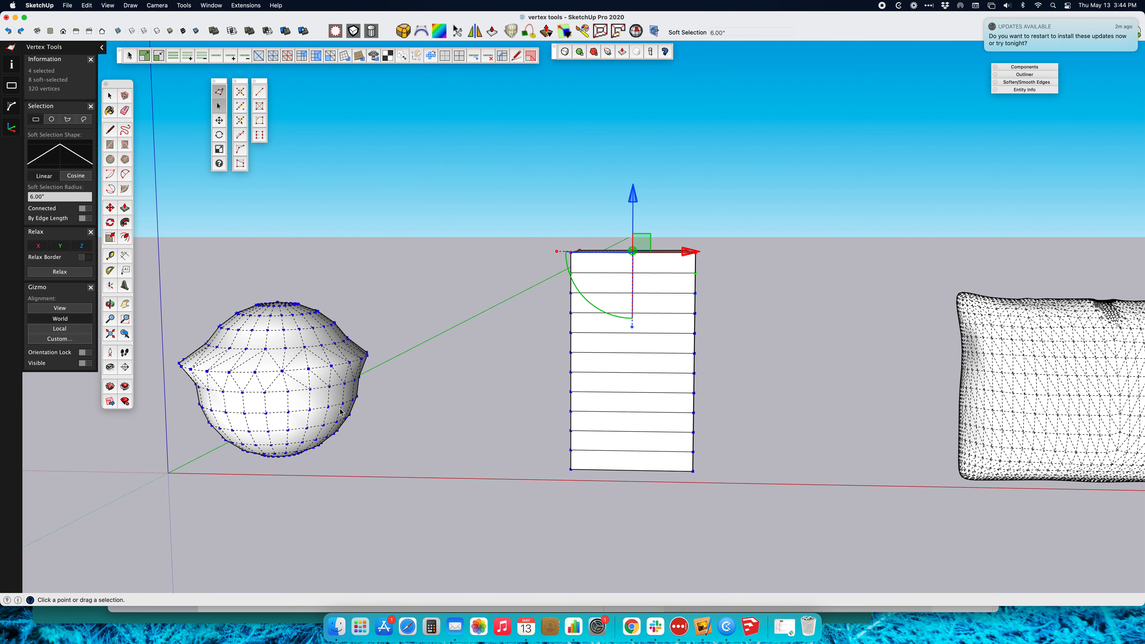
{"action": "middle_click_drag", "start_coordinate": [785, 345], "coordinate": [669, 286]}
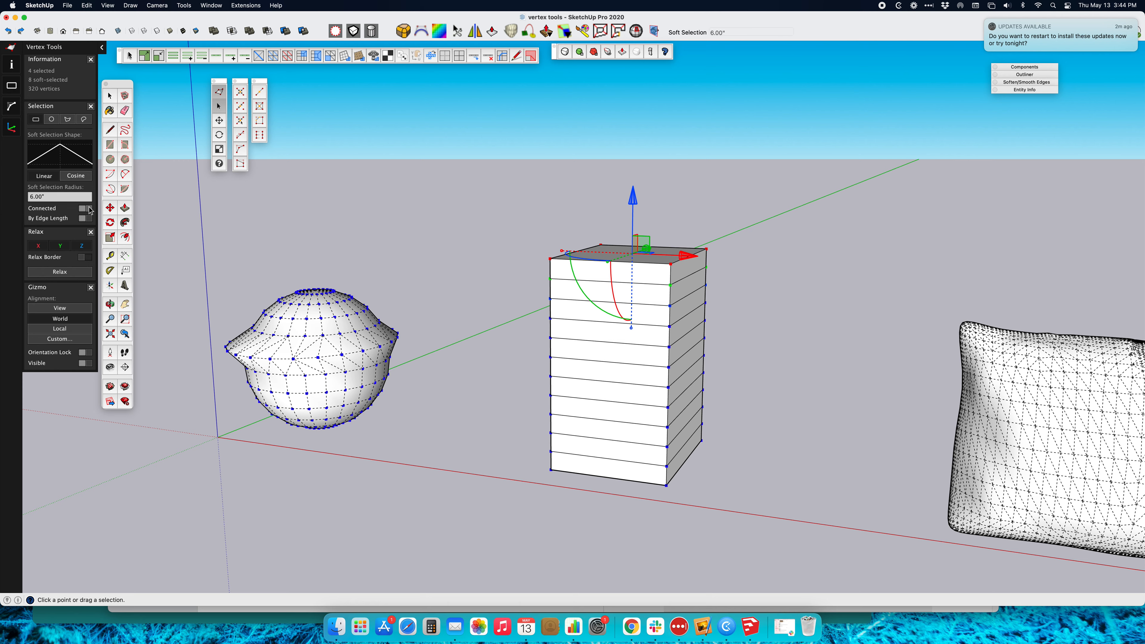
{"action": "type", "text": "12"}
{"action": "key", "text": "Return"}
{"action": "type", "text": "24"}
{"action": "key", "text": "Return"}
- Twist the tall box by rotating its soft-selected top vertices about 65.5 degrees around the vertical axis
{"action": "middle_click_drag", "start_coordinate": [558, 382], "coordinate": [670, 340]}
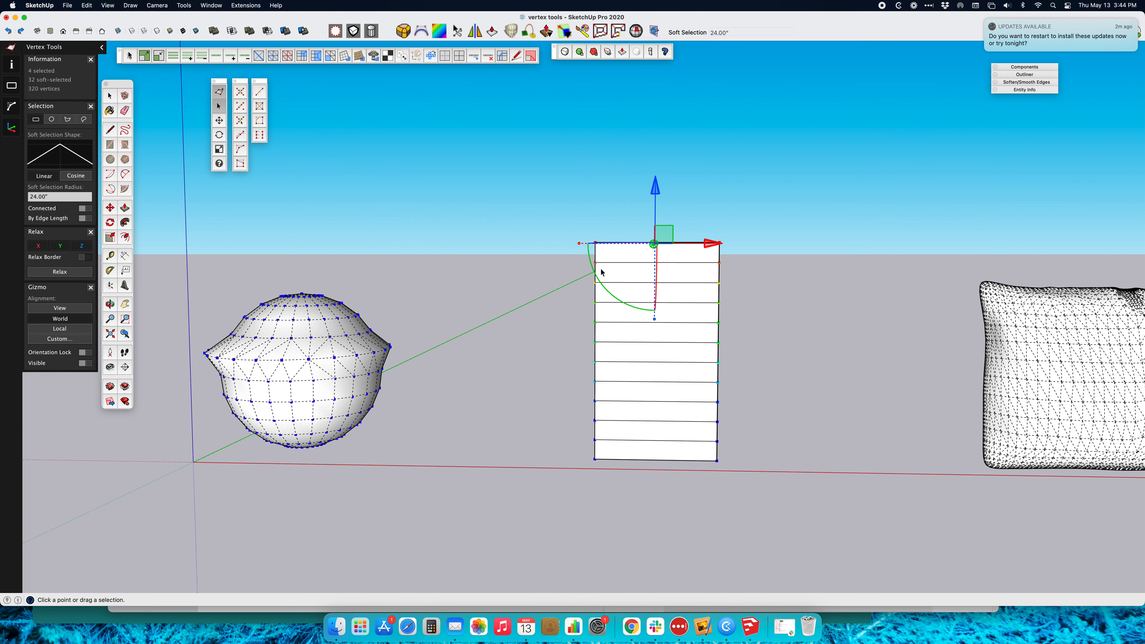
{"action": "middle_click_drag", "start_coordinate": [602, 272], "coordinate": [676, 292]}
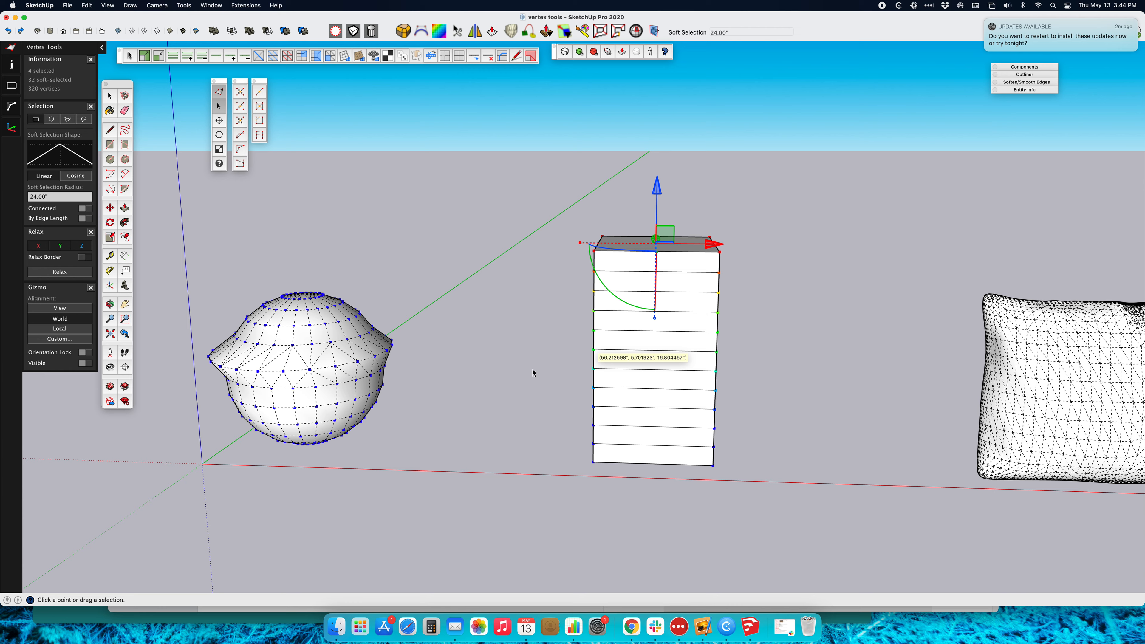
{"action": "key", "text": "o"}
{"action": "left_click_drag", "start_coordinate": [522, 335], "coordinate": [591, 360]}
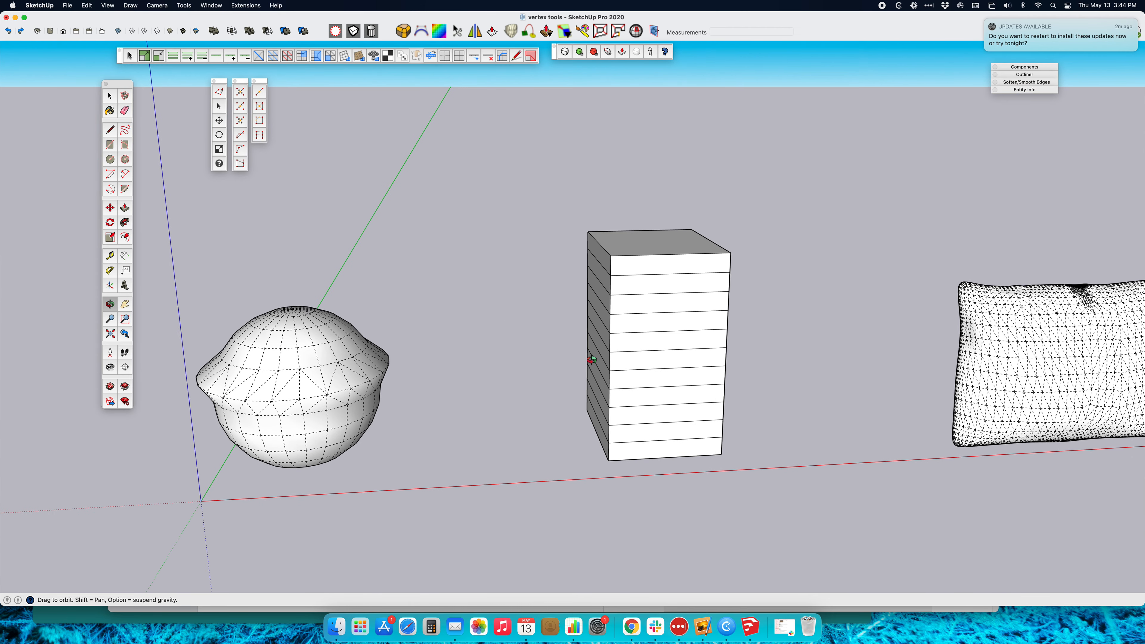
{"action": "middle_click_drag", "start_coordinate": [592, 359], "coordinate": [592, 360]}
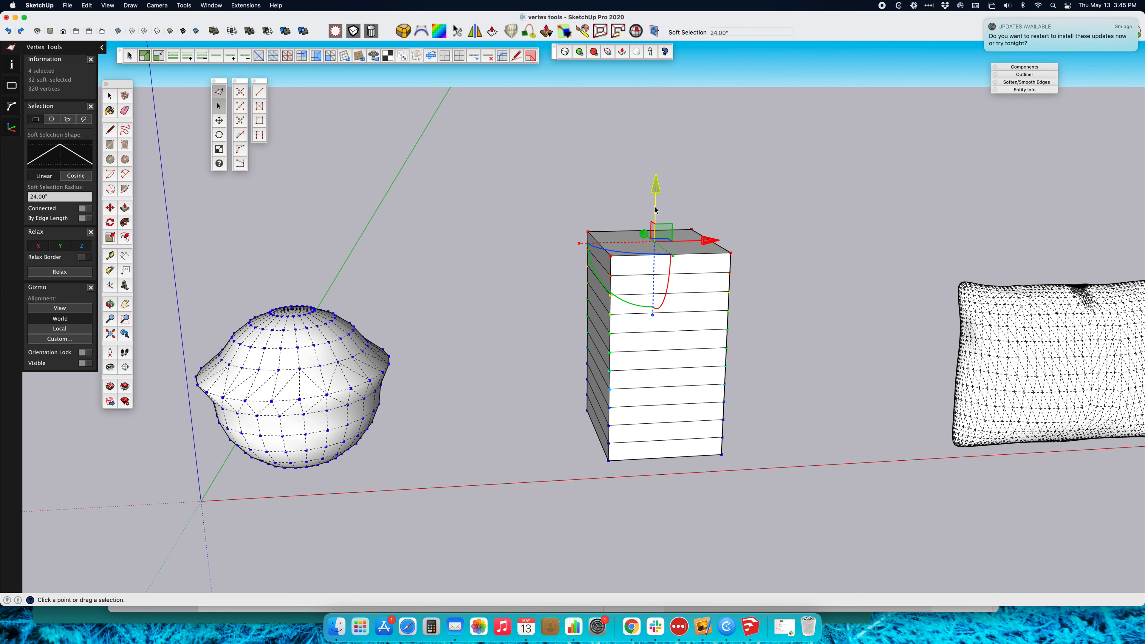
{"action": "left_click_drag", "start_coordinate": [628, 254], "coordinate": [705, 256]}
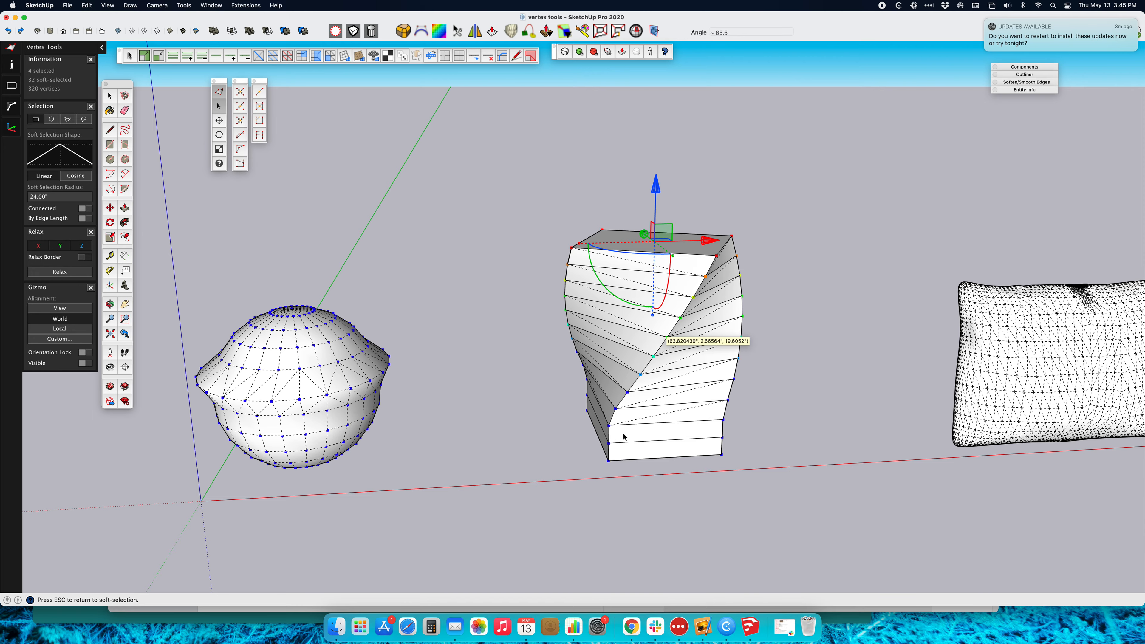
{"action": "middle_click_drag", "start_coordinate": [749, 339], "coordinate": [672, 366]}
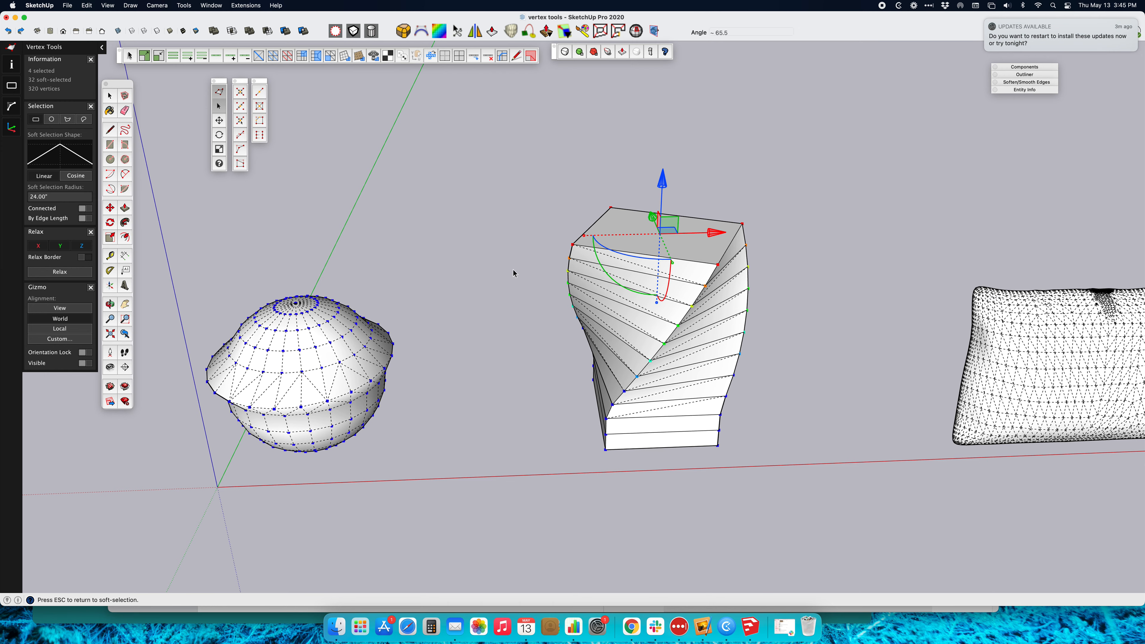
- Taper the twisted box toward a rounded peak by scaling its top vertices to about 0.19
{"action": "left_click", "coordinate": [673, 266]}
{"action": "left_click", "coordinate": [673, 266]}
{"action": "scroll", "coordinate": [674, 266], "scroll_direction": "up", "scroll_amount": 4}
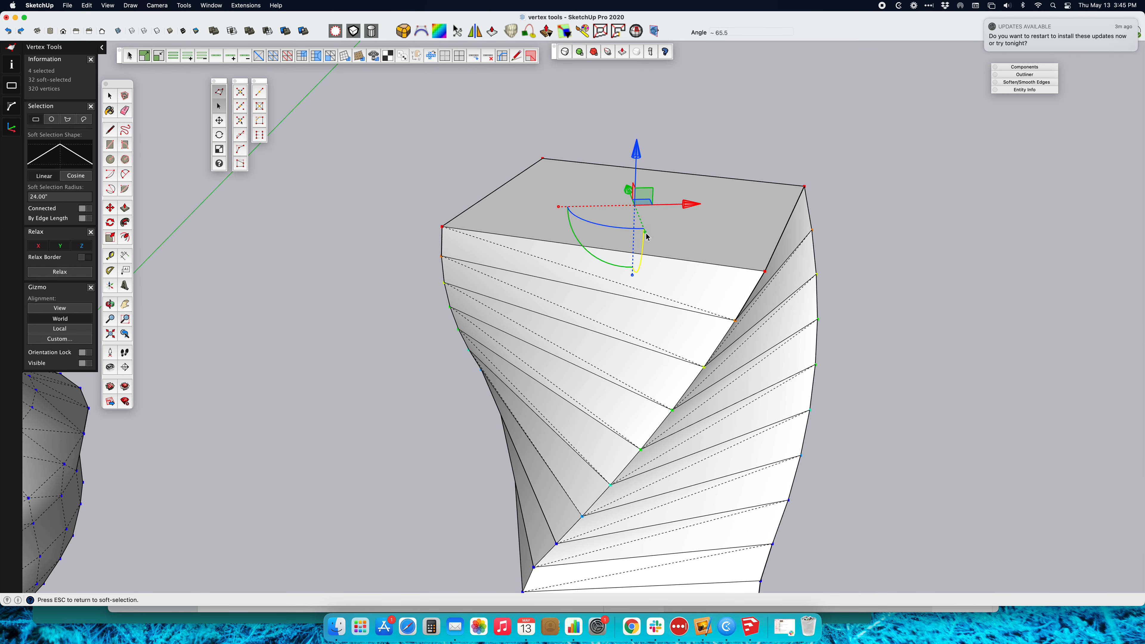
{"action": "left_click", "coordinate": [646, 233]}
{"action": "left_click_drag", "start_coordinate": [645, 231], "coordinate": [654, 243]}
{"action": "middle_click_drag", "start_coordinate": [625, 235], "coordinate": [693, 245]}
{"action": "left_click", "coordinate": [677, 237]}
{"action": "left_click_drag", "start_coordinate": [677, 238], "coordinate": [646, 217]}
{"action": "middle_click_drag", "start_coordinate": [735, 396], "coordinate": [664, 180]}
{"action": "scroll", "coordinate": [686, 227], "scroll_direction": "down", "scroll_amount": 3}
{"action": "mouse_move", "coordinate": [685, 226]}
{"action": "middle_mouse_down"}
{"action": "mouse_move", "coordinate": [657, 305]}
{"action": "mouse_move", "coordinate": [452, 304]}
{"action": "mouse_move", "coordinate": [692, 391]}
{"action": "mouse_move", "coordinate": [816, 361]}
{"action": "mouse_move", "coordinate": [705, 371]}
{"action": "middle_mouse_up"}
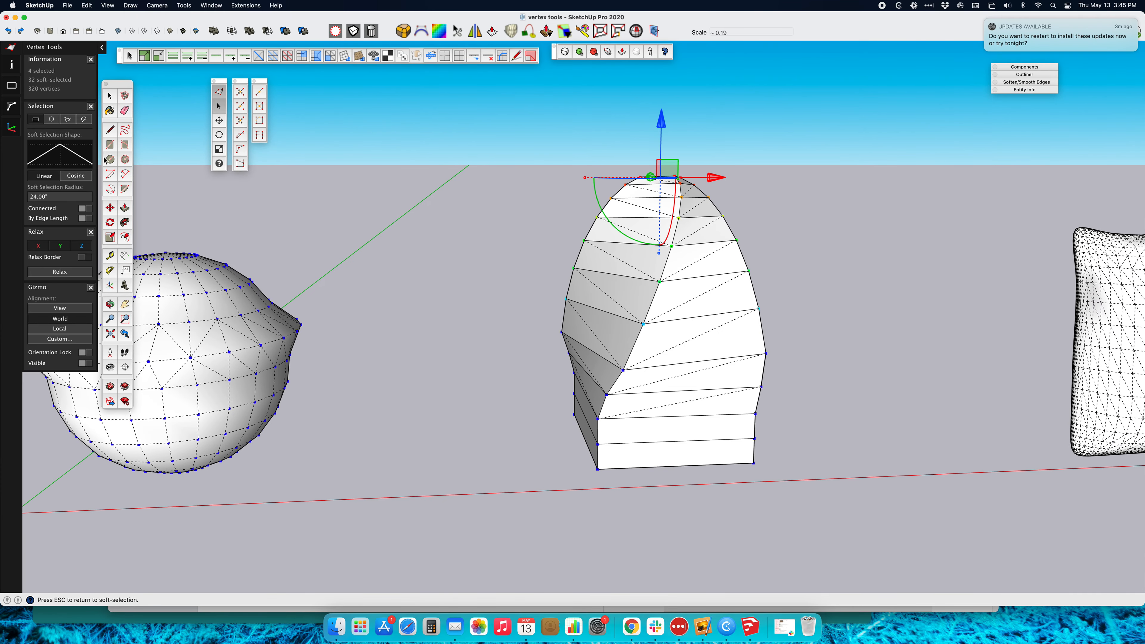
- Open the upright pillow for editing and activate vertex selection on its mesh
{"action": "middle_click_drag", "start_coordinate": [774, 397], "coordinate": [441, 354], "text": "shift"}
{"action": "middle_click_drag", "start_coordinate": [792, 352], "coordinate": [579, 358]}
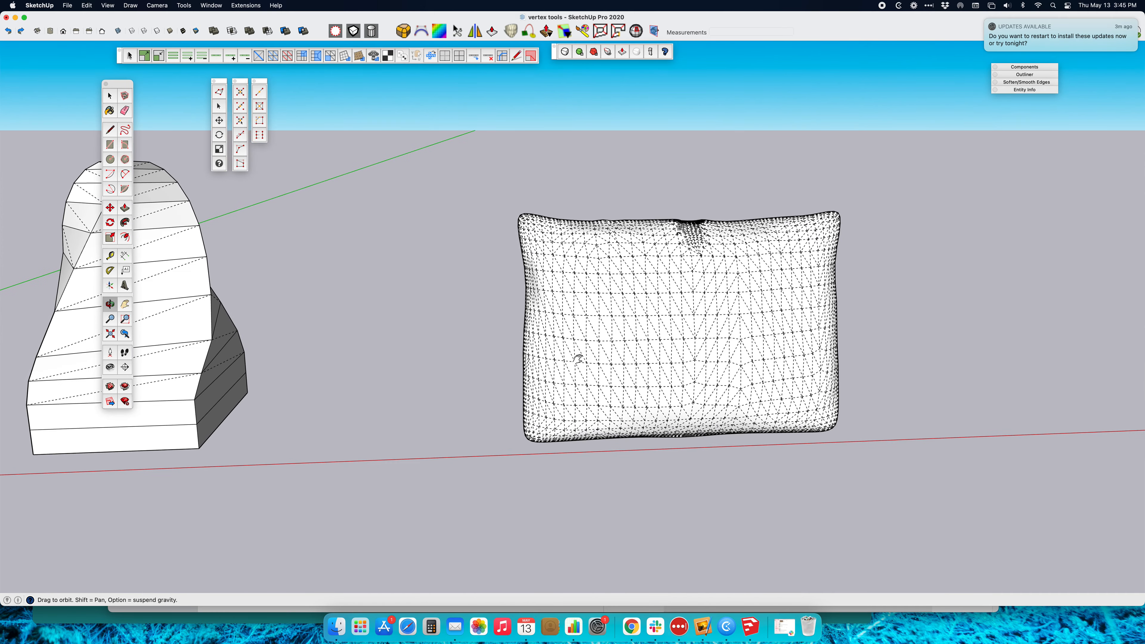
{"action": "key", "text": "space"}
{"action": "double_click", "coordinate": [566, 309]}
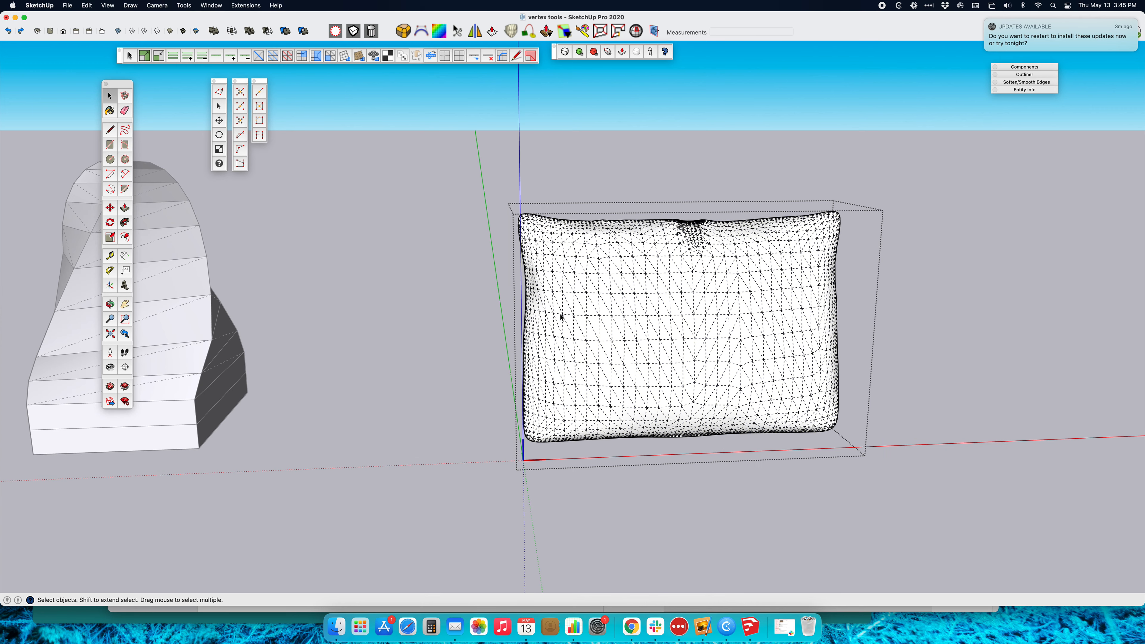
{"action": "left_click", "coordinate": [459, 259]}
{"action": "left_click", "coordinate": [596, 326]}
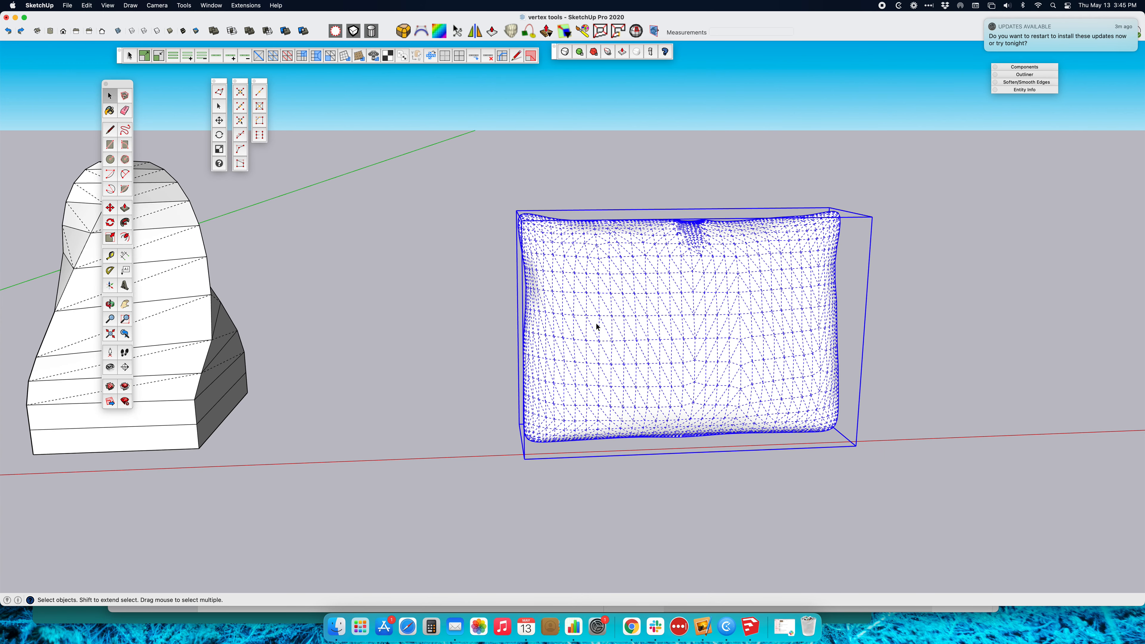
{"action": "double_click", "coordinate": [562, 313]}
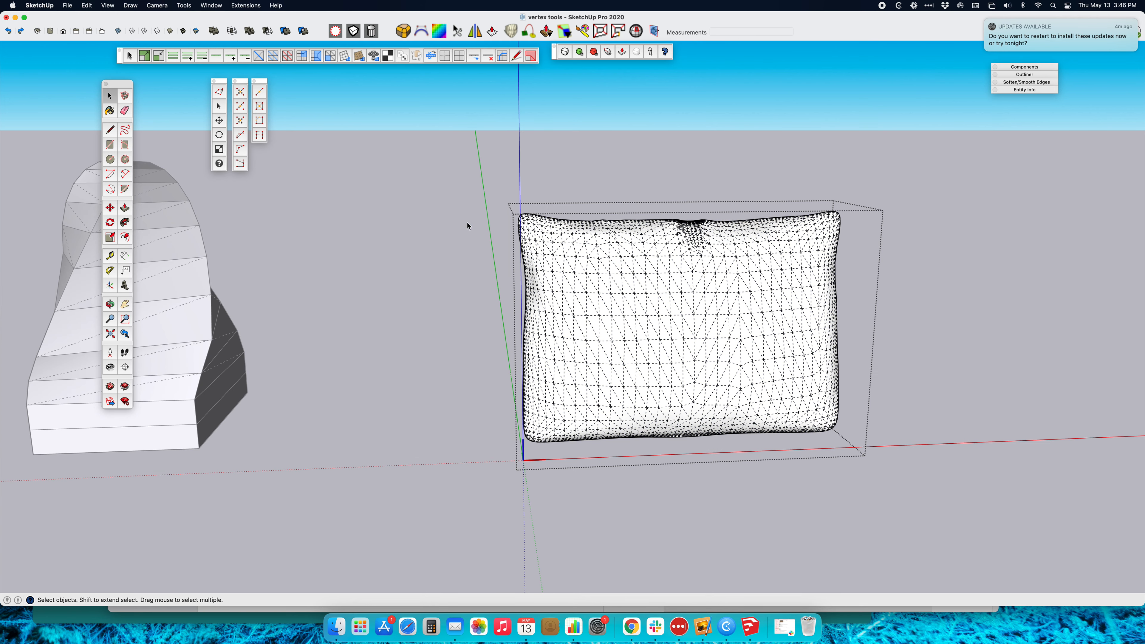
{"action": "left_click", "coordinate": [219, 106]}
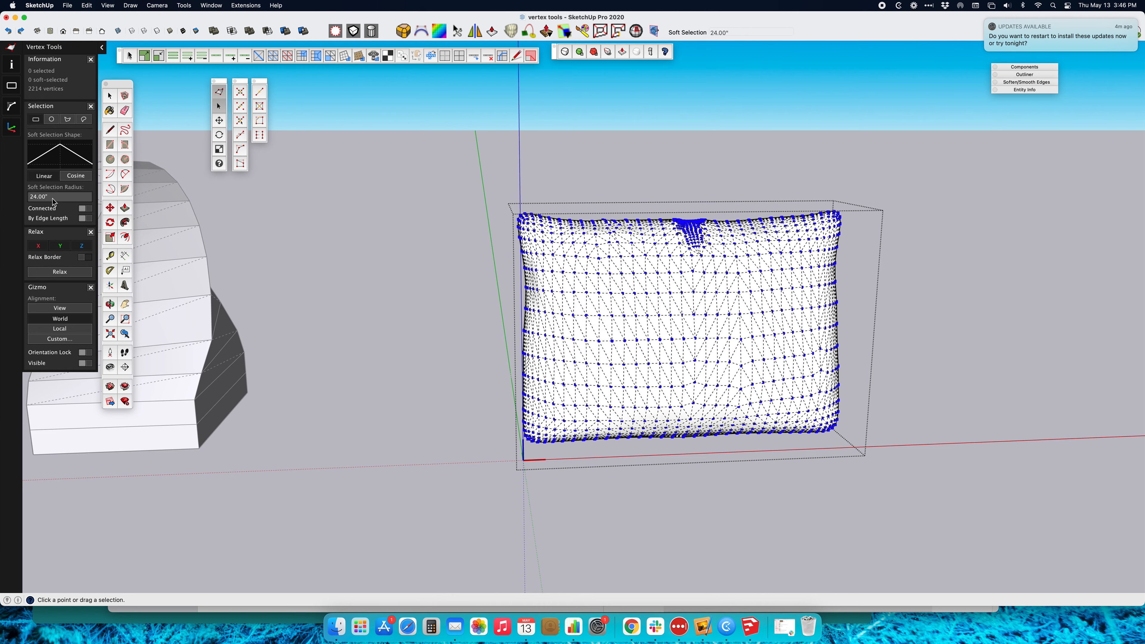
- Select the vertices midway up the pillow's left edge with a rectangle and set the soft selection radius to 6"
{"action": "left_click_drag", "start_coordinate": [554, 305], "coordinate": [514, 269]}
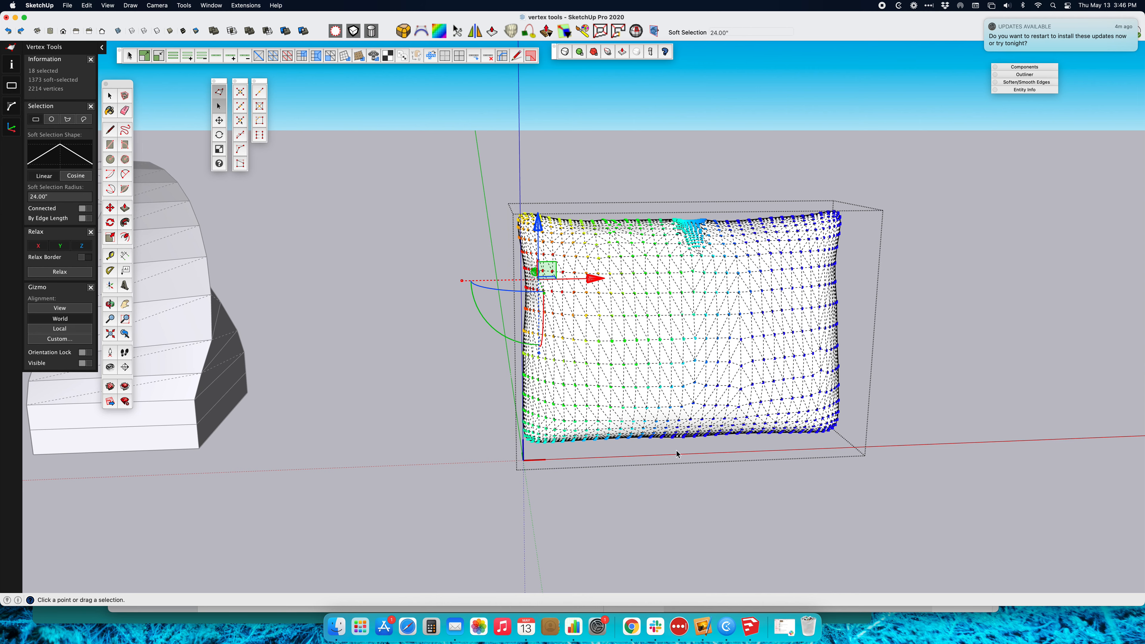
{"action": "middle_click_drag", "start_coordinate": [535, 440], "coordinate": [616, 373]}
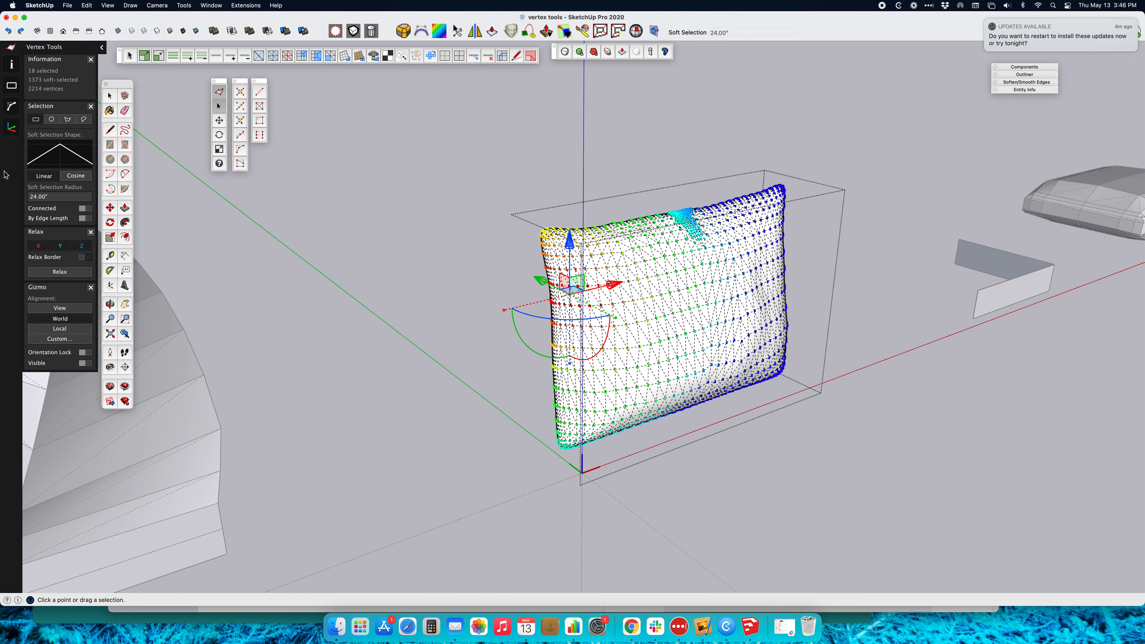
{"action": "left_click", "coordinate": [45, 199]}
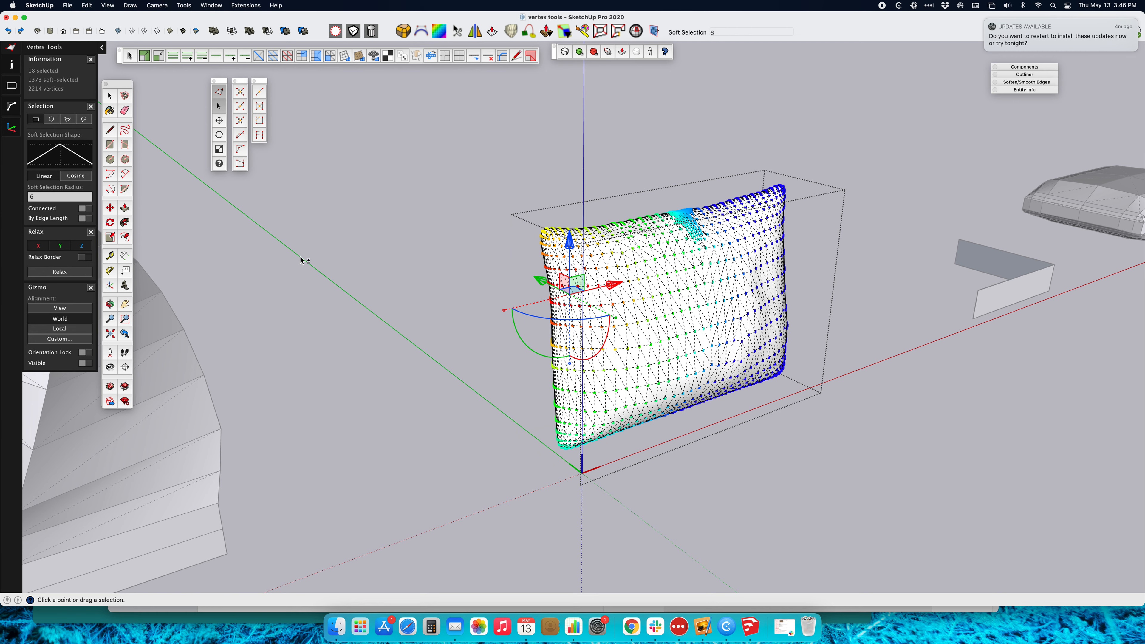
{"action": "key", "text": "Return"}
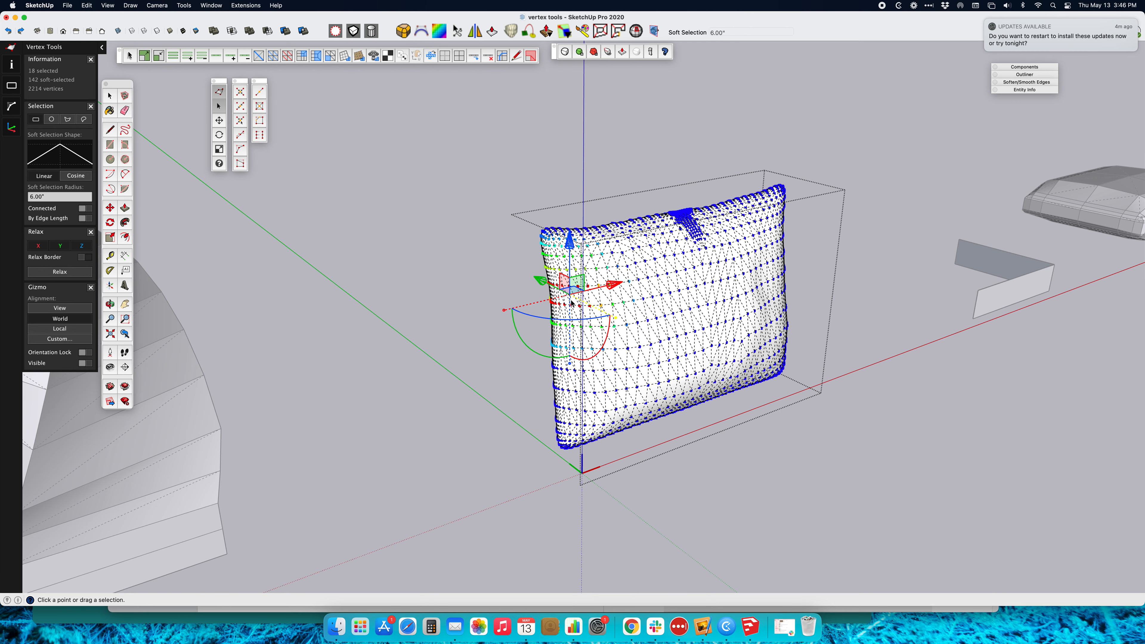
- Try moving the pillow's soft-selected edge vertices along the red axis, and undo the move
{"action": "left_click_drag", "start_coordinate": [613, 285], "coordinate": [603, 285]}
{"action": "middle_click_drag", "start_coordinate": [680, 312], "coordinate": [546, 328]}
{"action": "key", "text": "super+z"}
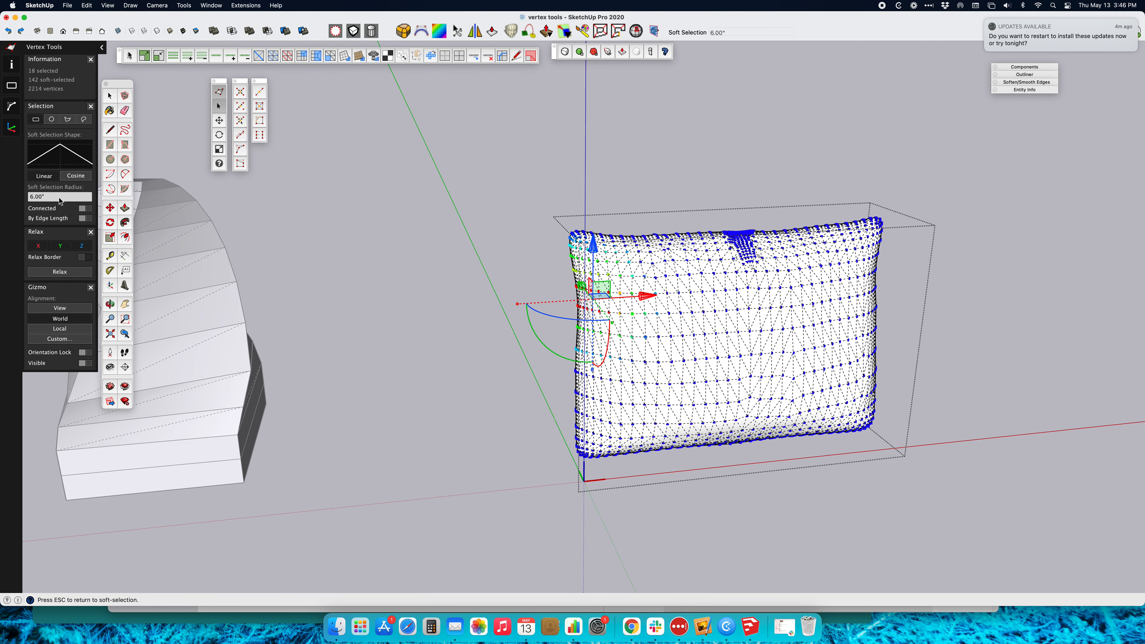
- Try moving the pillow's left-edge vertices about 2.47" along the red axis with a 0 soft selection radius, and undo the move
{"action": "type", "text": "0"}
{"action": "key", "text": "Return"}
{"action": "left_click_drag", "start_coordinate": [647, 296], "coordinate": [620, 297]}
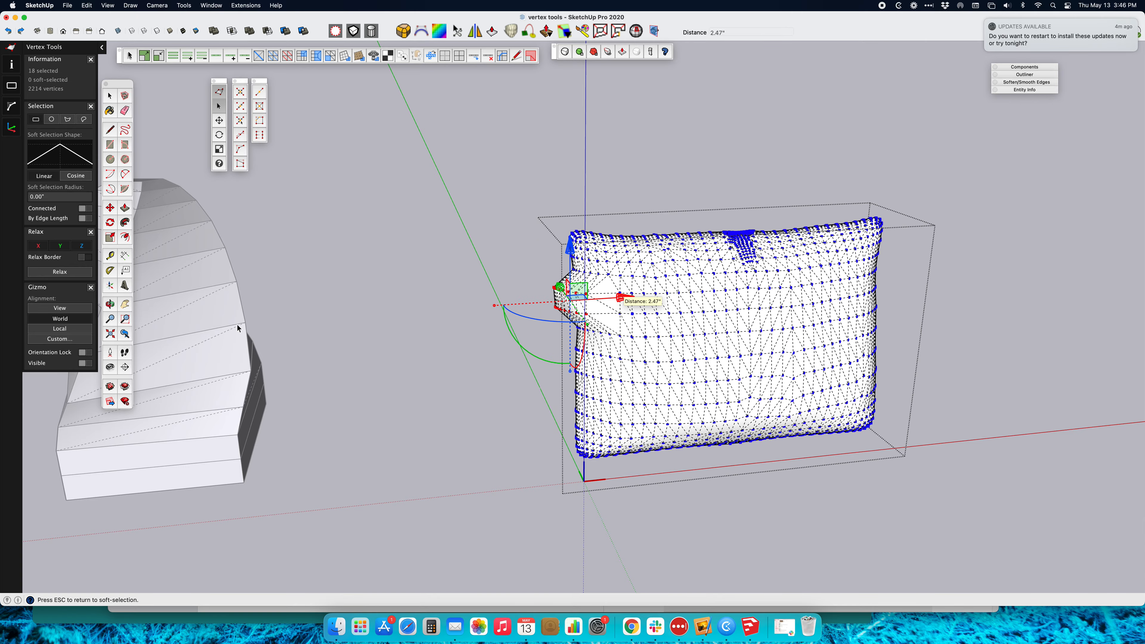
{"action": "middle_click_drag", "start_coordinate": [433, 359], "coordinate": [449, 197]}
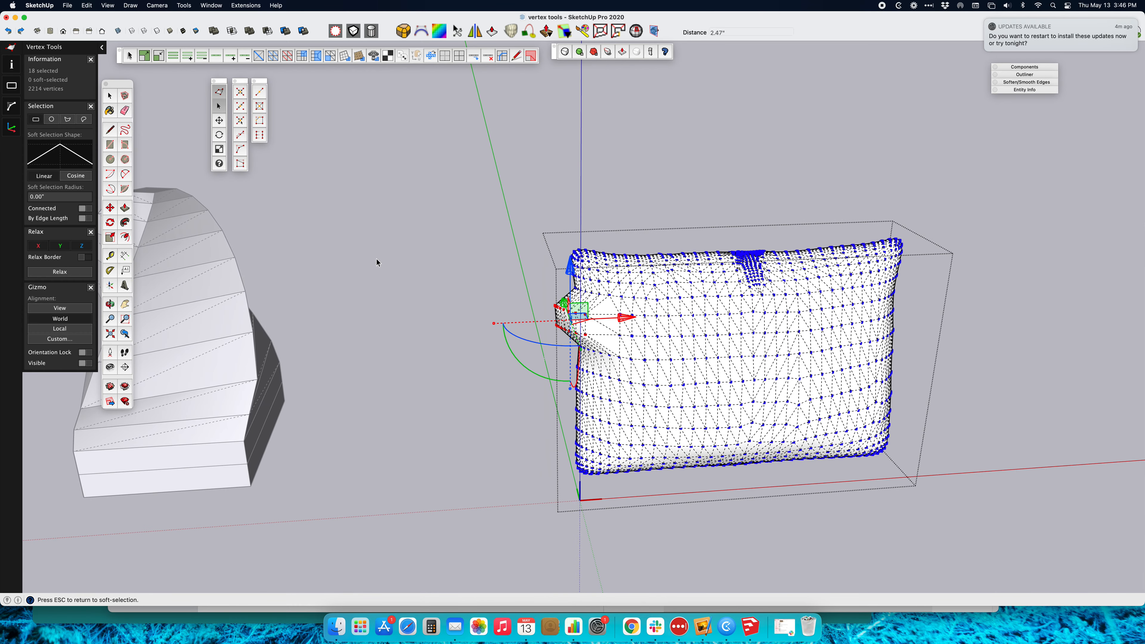
{"action": "key", "text": "super+z"}
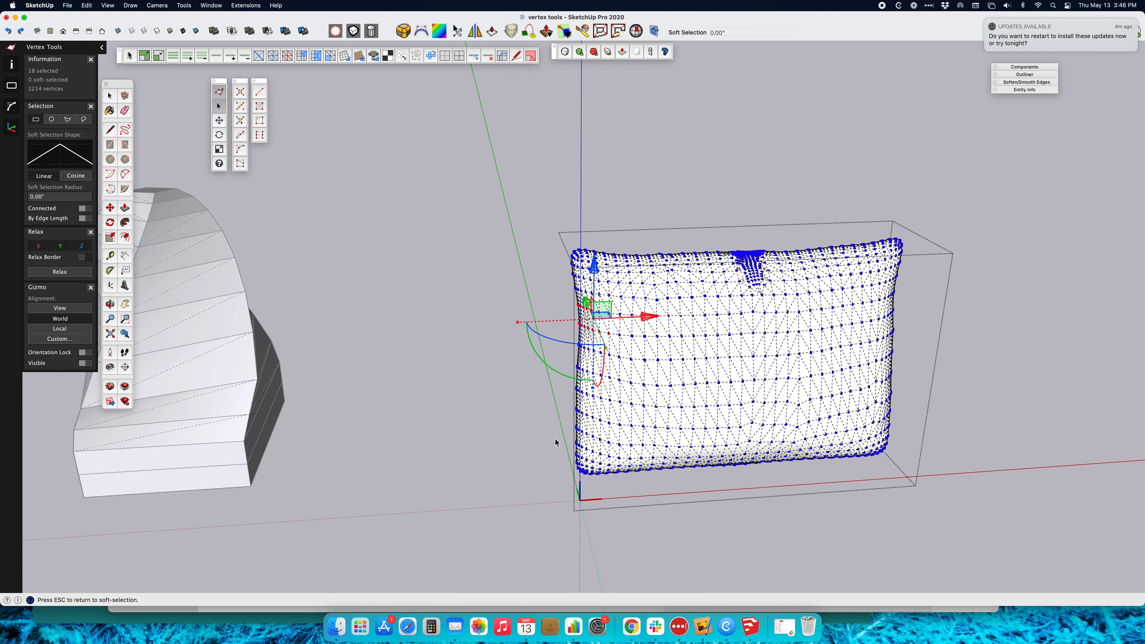
- Select the pillow's bottom corner vertices, set the soft selection radius to 6", and shift them slightly
{"action": "left_click_drag", "start_coordinate": [547, 427], "coordinate": [644, 529]}
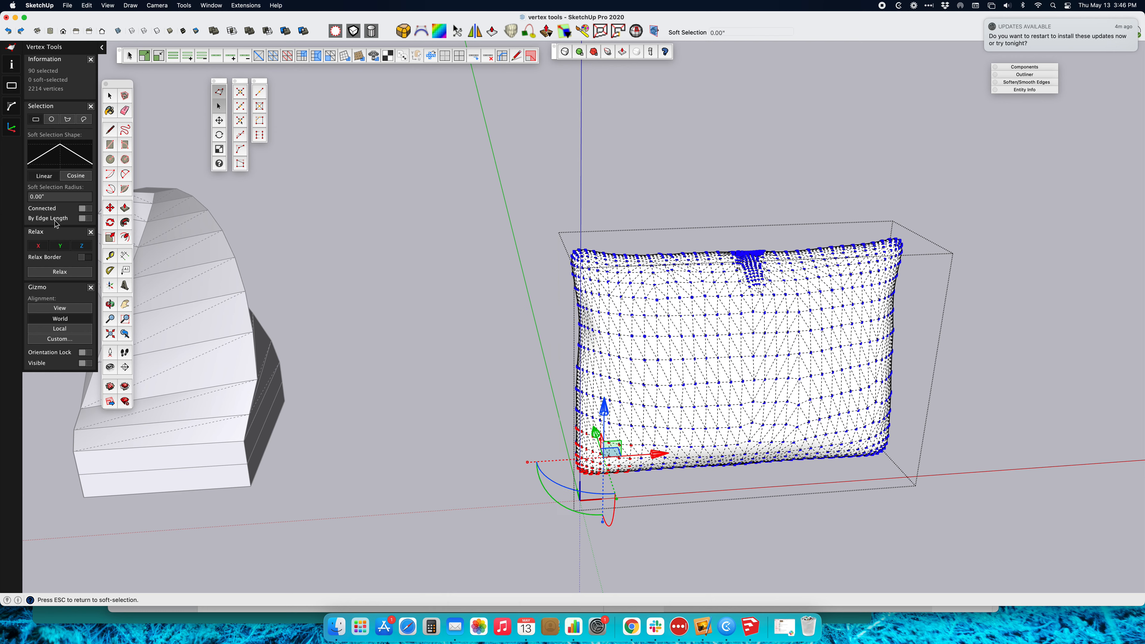
{"action": "left_click", "coordinate": [55, 198]}
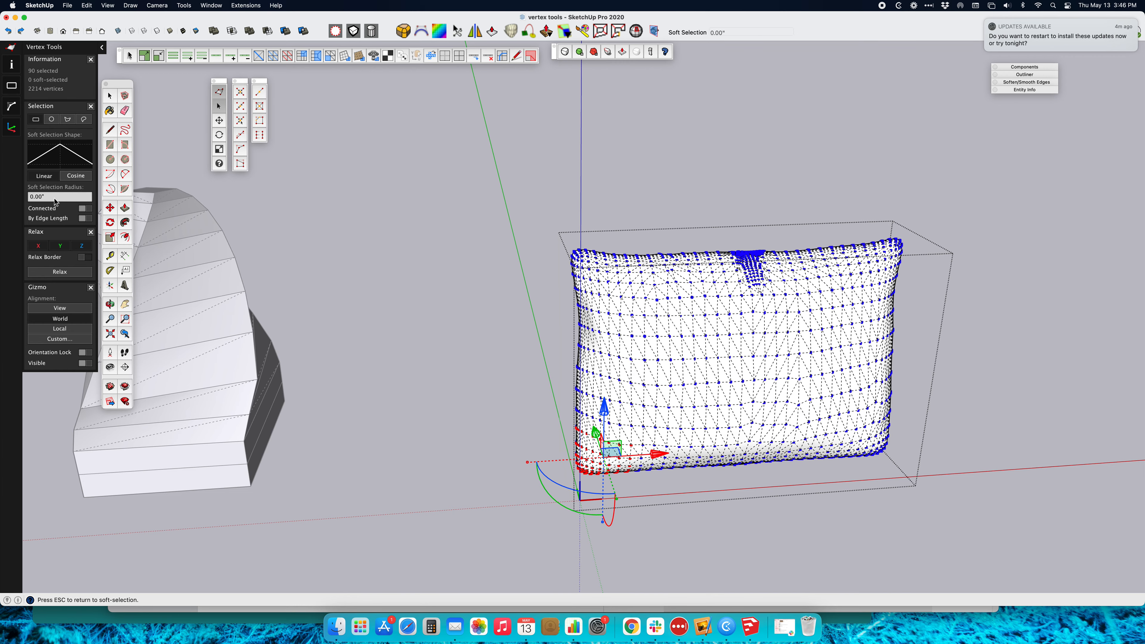
{"action": "key", "text": "Return"}
{"action": "middle_click_drag", "start_coordinate": [796, 443], "coordinate": [652, 329]}
{"action": "left_click_drag", "start_coordinate": [960, 522], "coordinate": [892, 472], "text": "shift"}
{"action": "left_click_drag", "start_coordinate": [726, 540], "coordinate": [732, 513]}
- Select small vertex groups in two places on the pillow's face and push each group slightly inward along the green axis
{"action": "middle_click_drag", "start_coordinate": [754, 457], "coordinate": [1037, 461]}
{"action": "scroll", "coordinate": [873, 447], "scroll_direction": "up", "scroll_amount": 5}
{"action": "middle_click_drag", "start_coordinate": [875, 452], "coordinate": [892, 423]}
{"action": "left_click_drag", "start_coordinate": [817, 269], "coordinate": [864, 320]}
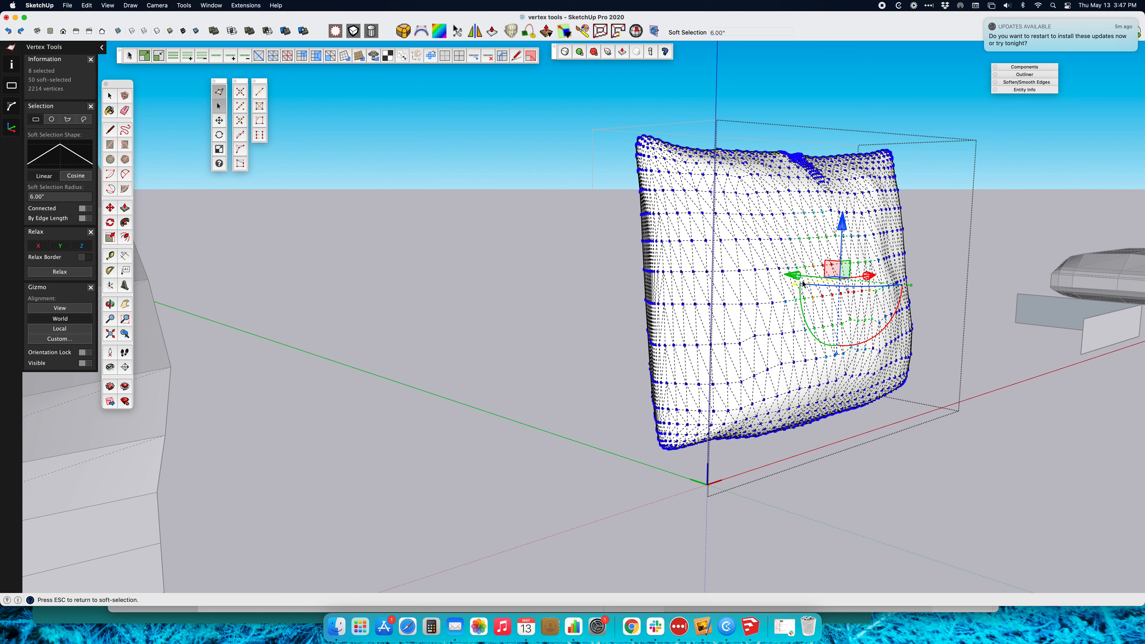
{"action": "left_click_drag", "start_coordinate": [797, 277], "coordinate": [807, 278]}
{"action": "left_click_drag", "start_coordinate": [723, 277], "coordinate": [774, 327]}
{"action": "middle_click_drag", "start_coordinate": [732, 294], "coordinate": [771, 443]}
{"action": "left_click_drag", "start_coordinate": [701, 266], "coordinate": [714, 273]}
- Select the pillow's upper right corner vertices, move them about 0.71" along the red axis, and rotate them about 12 degrees
{"action": "middle_click_drag", "start_coordinate": [812, 329], "coordinate": [683, 297]}
{"action": "middle_click_drag", "start_coordinate": [873, 332], "coordinate": [733, 344]}
{"action": "middle_click_drag", "start_coordinate": [893, 383], "coordinate": [564, 290], "text": "shift"}
{"action": "mouse_move", "coordinate": [886, 353]}
{"action": "left_mouse_down"}
{"action": "mouse_move", "coordinate": [801, 312]}
{"action": "mouse_move", "coordinate": [825, 356]}
{"action": "mouse_move", "coordinate": [879, 356]}
{"action": "left_mouse_up"}
{"action": "left_click_drag", "start_coordinate": [849, 230], "coordinate": [829, 202]}
{"action": "left_click_drag", "start_coordinate": [923, 153], "coordinate": [893, 114]}
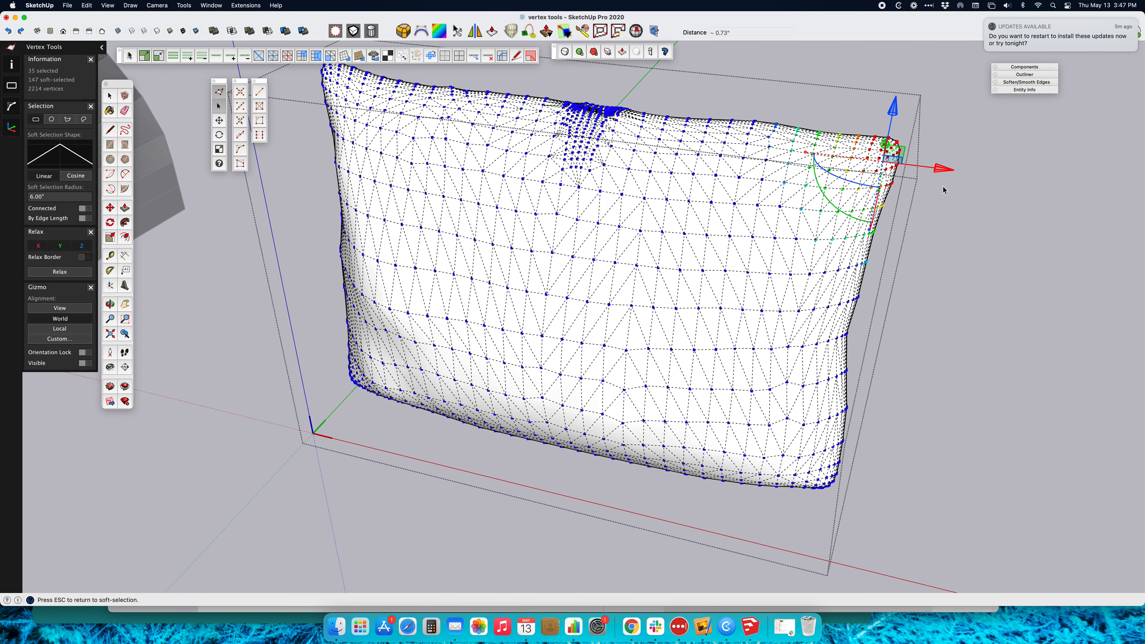
{"action": "left_click_drag", "start_coordinate": [946, 174], "coordinate": [933, 174]}
{"action": "middle_click_drag", "start_coordinate": [933, 176], "coordinate": [717, 361]}
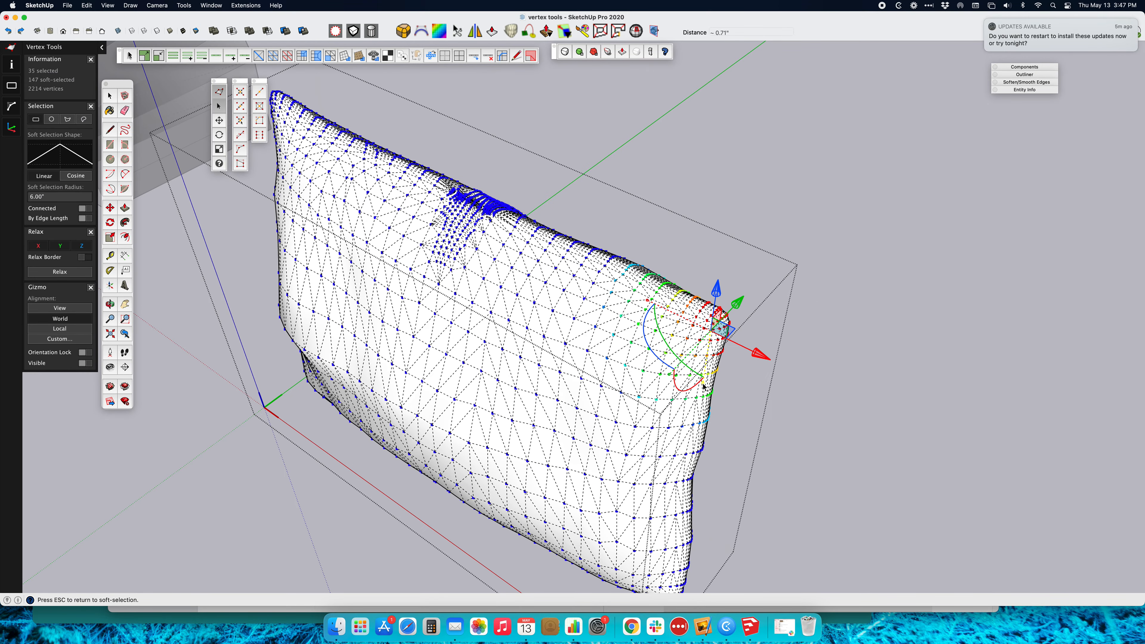
{"action": "left_click_drag", "start_coordinate": [704, 384], "coordinate": [503, 256]}
- Select the vertices midway along the pillow's bottom edge and move them up about 0.60"
{"action": "key", "text": "o"}
{"action": "middle_click_drag", "start_coordinate": [503, 256], "coordinate": [869, 306]}
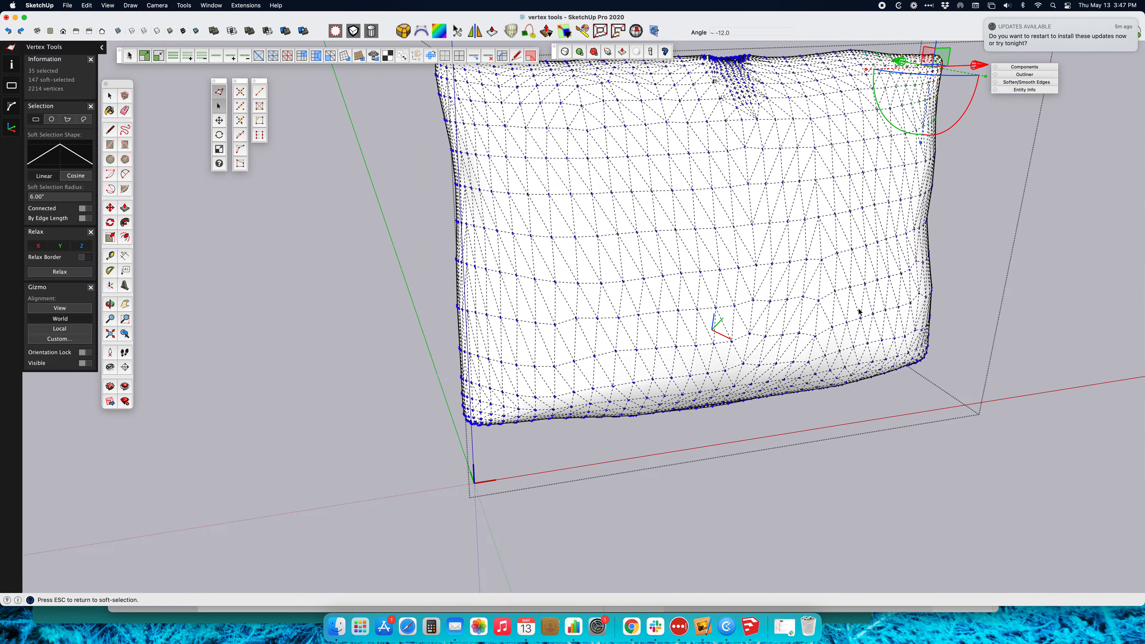
{"action": "left_click_drag", "start_coordinate": [707, 379], "coordinate": [738, 415]}
{"action": "left_click_drag", "start_coordinate": [727, 354], "coordinate": [727, 343]}
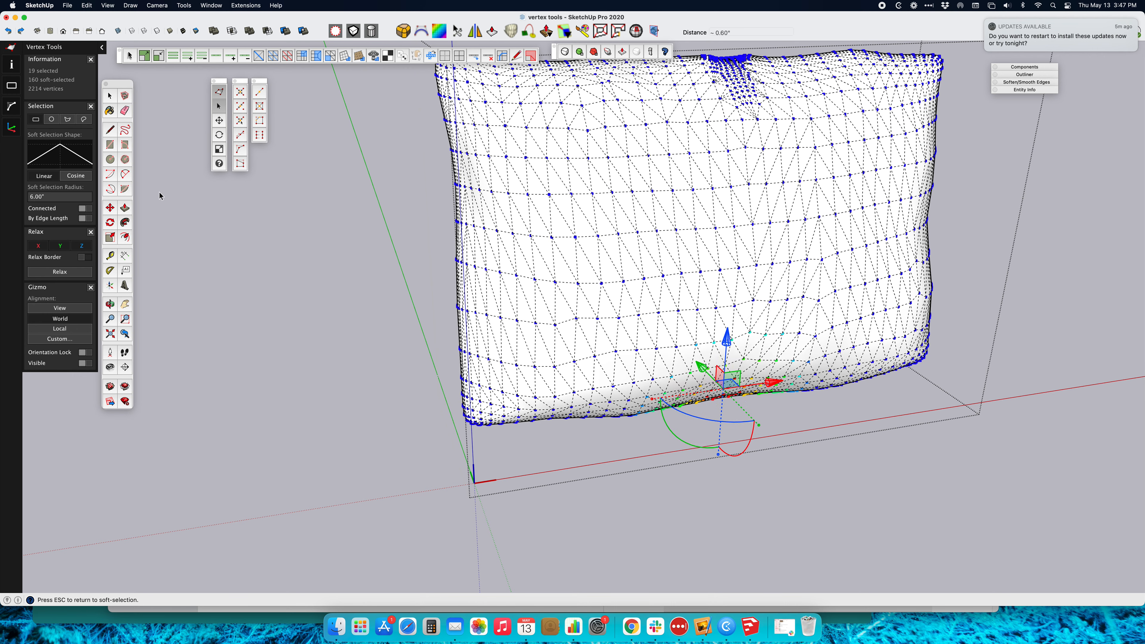
- Set the soft selection radius to 18" and reshape the pillow by moving its bottom-middle vertices along the gizmo axes
{"action": "left_click", "coordinate": [55, 199]}
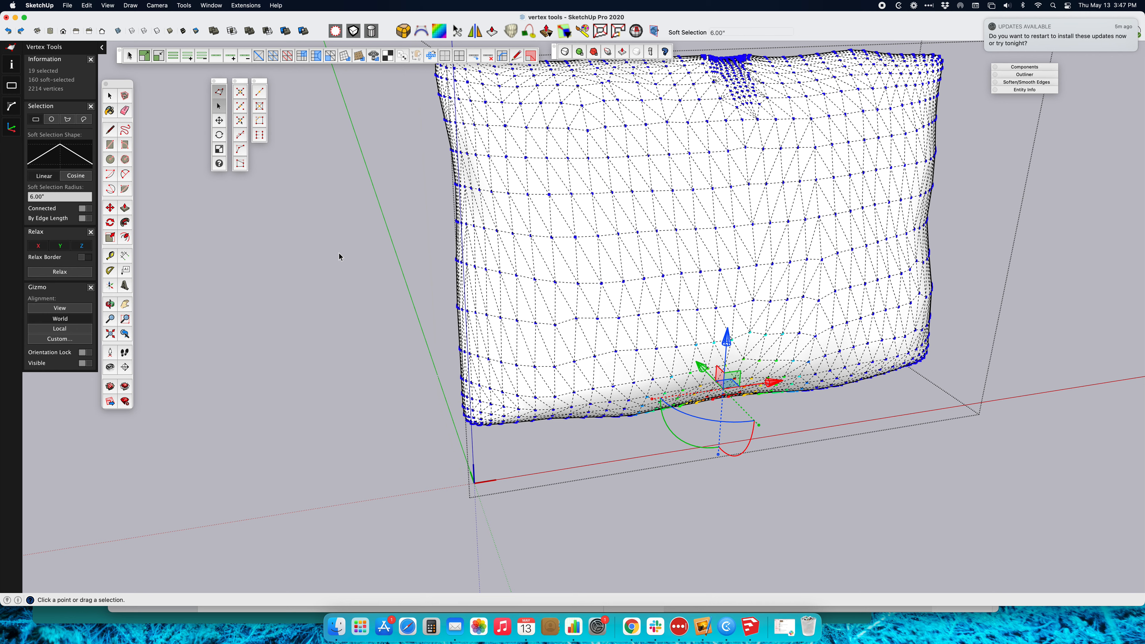
{"action": "type", "text": "18"}
{"action": "key", "text": "Return"}
{"action": "left_click_drag", "start_coordinate": [726, 341], "coordinate": [729, 307]}
{"action": "left_click_drag", "start_coordinate": [781, 356], "coordinate": [711, 343]}
{"action": "middle_click_drag", "start_coordinate": [854, 380], "coordinate": [406, 325]}
{"action": "left_click_drag", "start_coordinate": [604, 355], "coordinate": [613, 406]}
{"action": "middle_click_drag", "start_coordinate": [613, 406], "coordinate": [900, 421]}
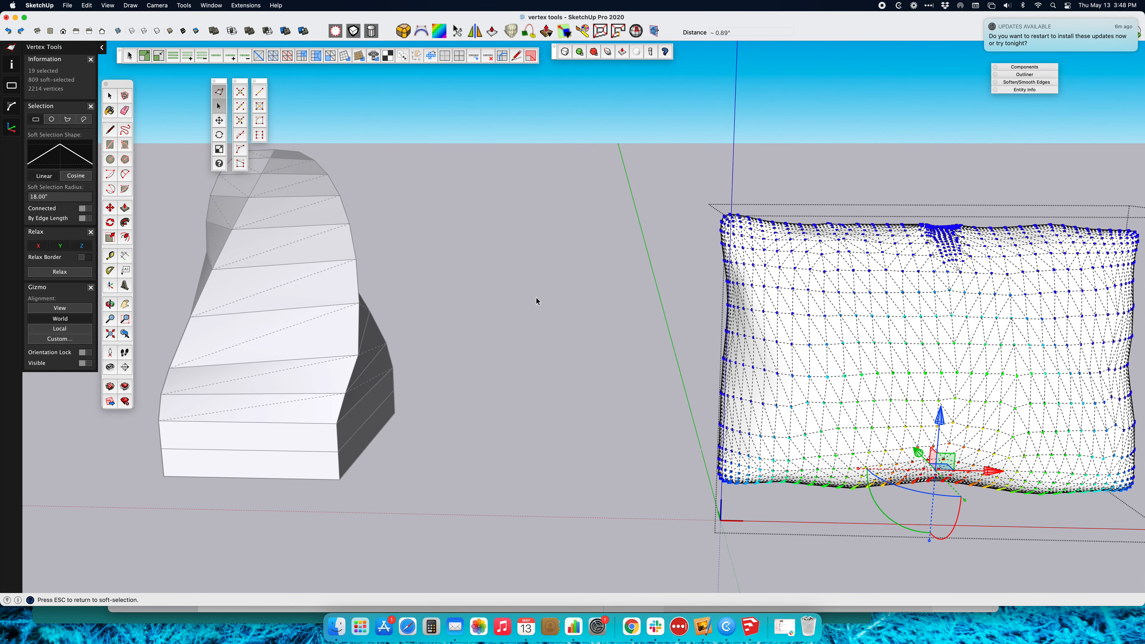
{"action": "key", "text": "space"}
- Activate vertex selection on the low open box, select its top vertices, and set the soft selection radius to 0
{"action": "middle_click_drag", "start_coordinate": [536, 301], "coordinate": [669, 332]}
{"action": "middle_click_drag", "start_coordinate": [769, 388], "coordinate": [598, 350], "text": "shift"}
{"action": "left_click", "coordinate": [607, 417]}
{"action": "middle_click_drag", "start_coordinate": [605, 426], "coordinate": [619, 369]}
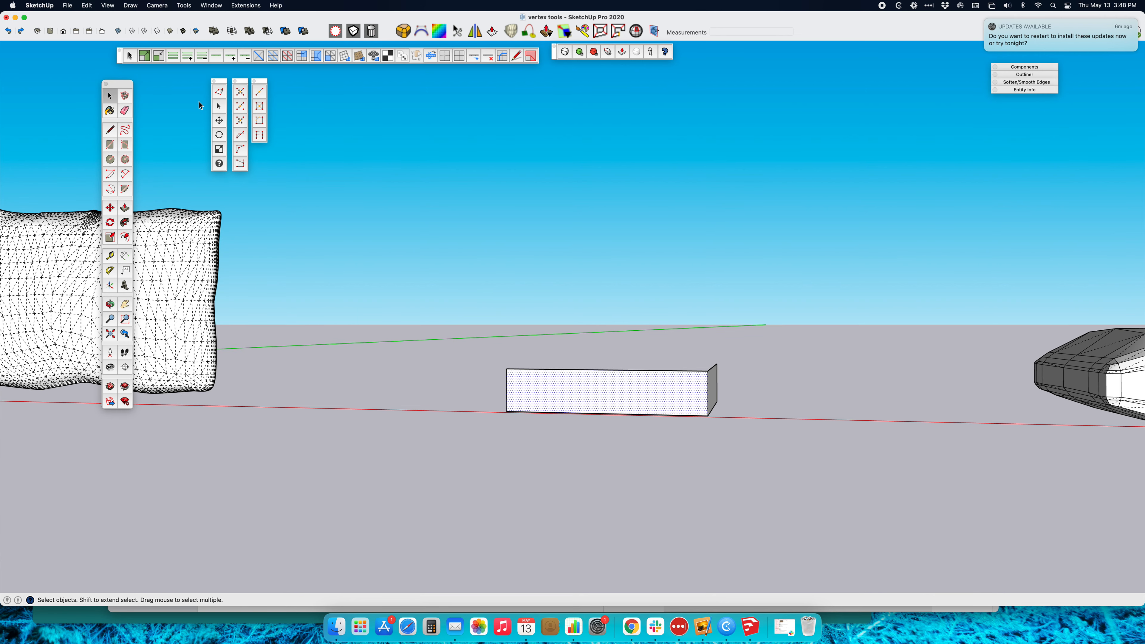
{"action": "left_click", "coordinate": [219, 106]}
{"action": "left_click_drag", "start_coordinate": [460, 339], "coordinate": [745, 387]}
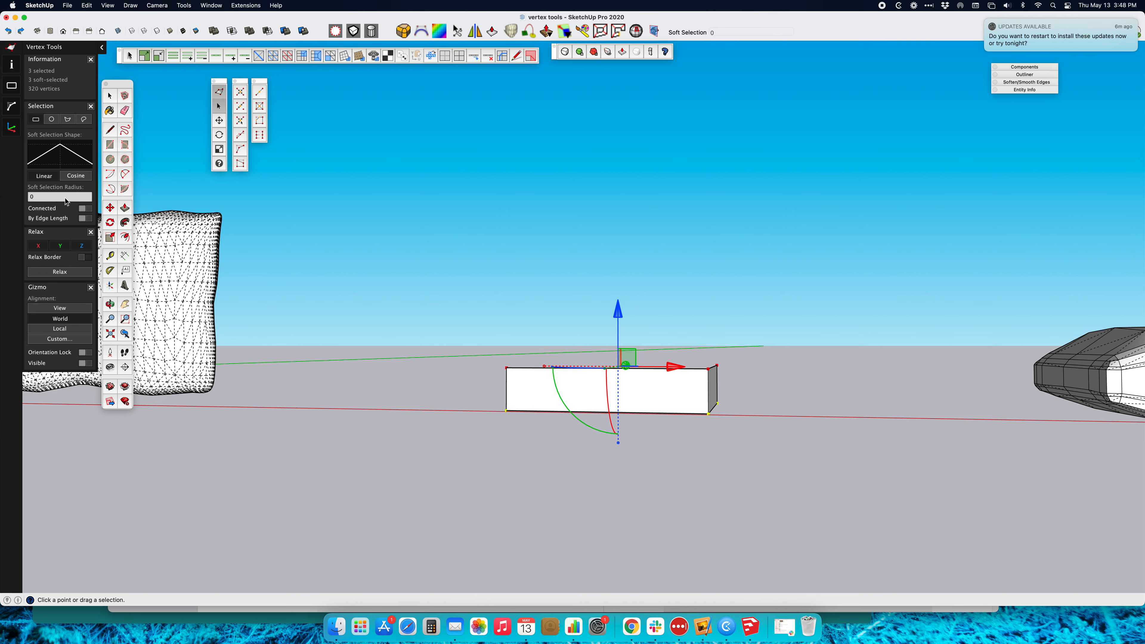
{"action": "middle_click_drag", "start_coordinate": [434, 217], "coordinate": [665, 361]}
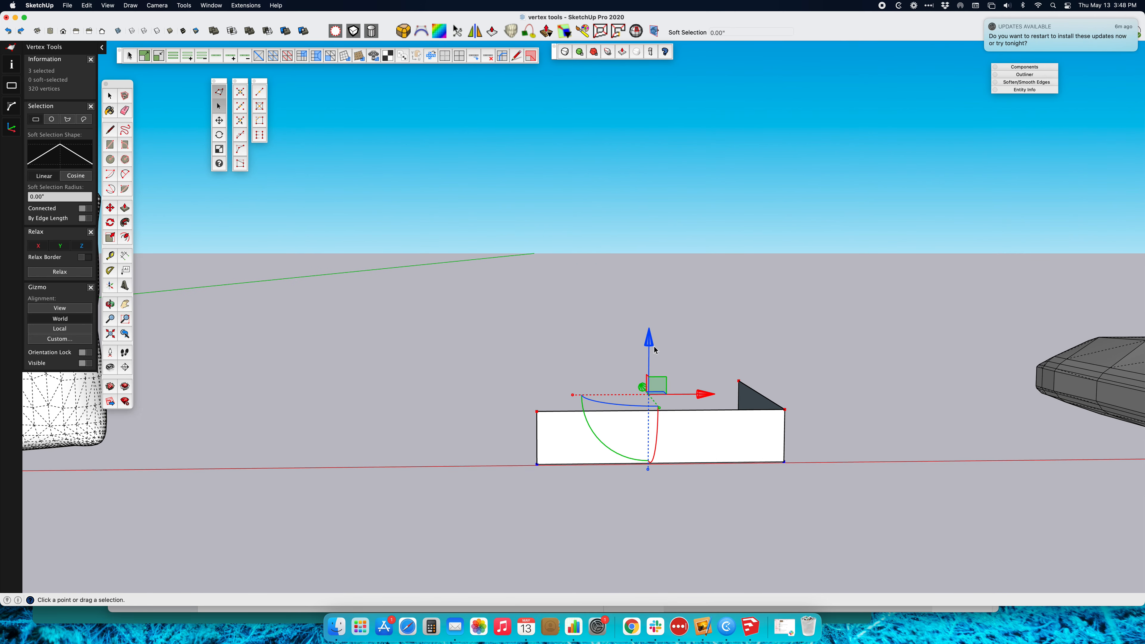
- Raise the box's top vertices, and extrude two new bands upward, about 3.18" and 2.67" high
{"action": "left_click_drag", "start_coordinate": [649, 341], "coordinate": [657, 246]}
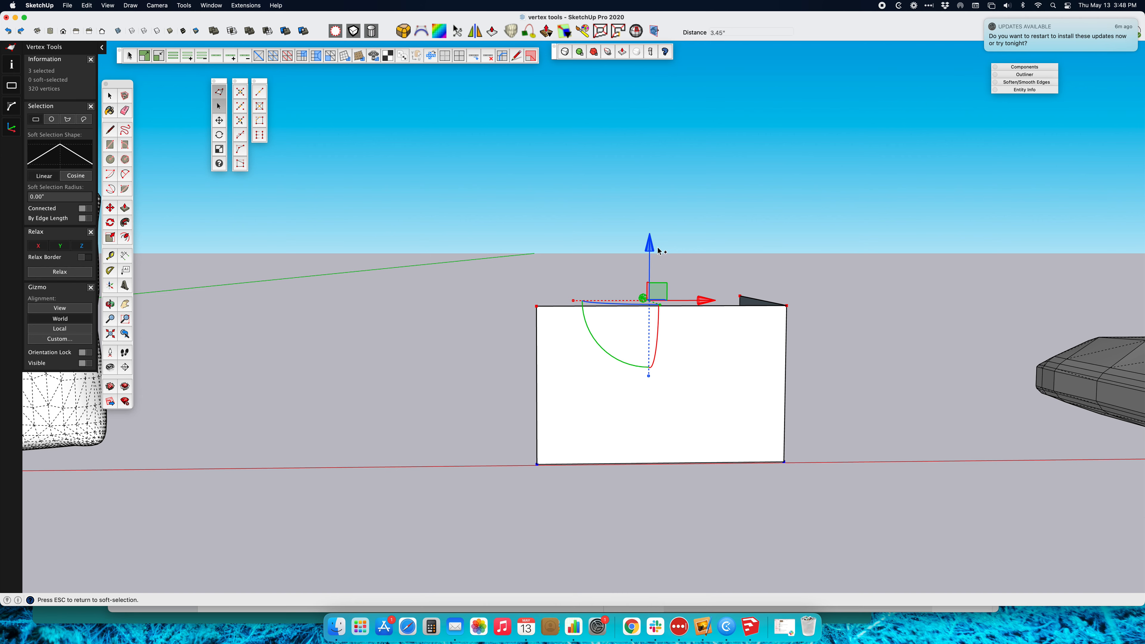
{"action": "left_click_drag", "start_coordinate": [652, 246], "coordinate": [652, 218]}
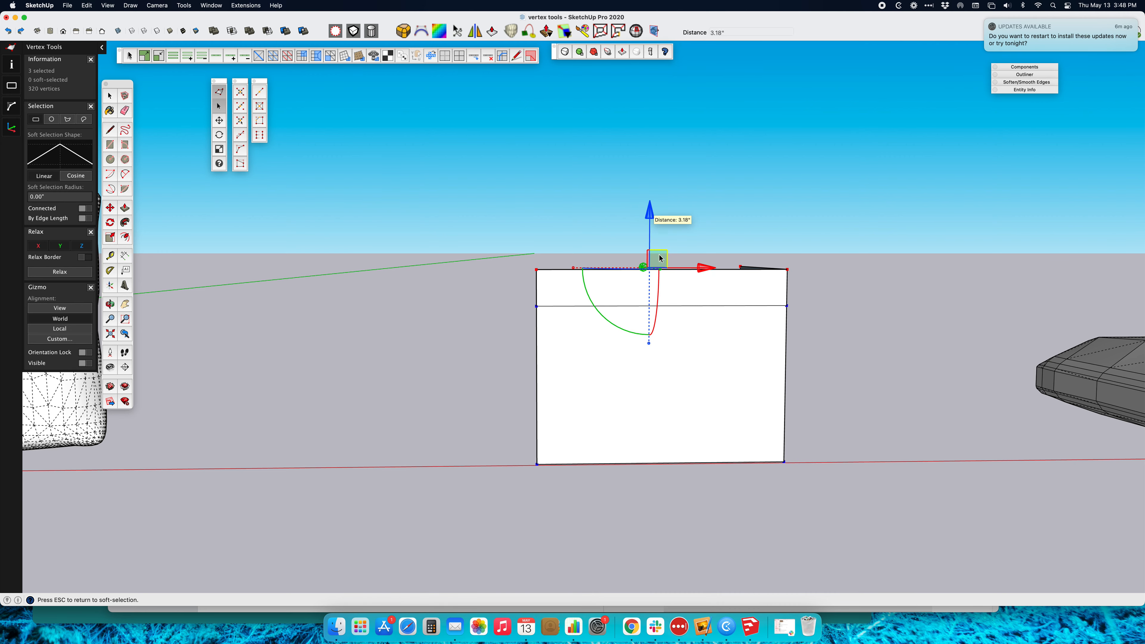
{"action": "middle_click_drag", "start_coordinate": [653, 218], "coordinate": [723, 304]}
{"action": "left_click_drag", "start_coordinate": [646, 213], "coordinate": [644, 180], "text": "alt"}
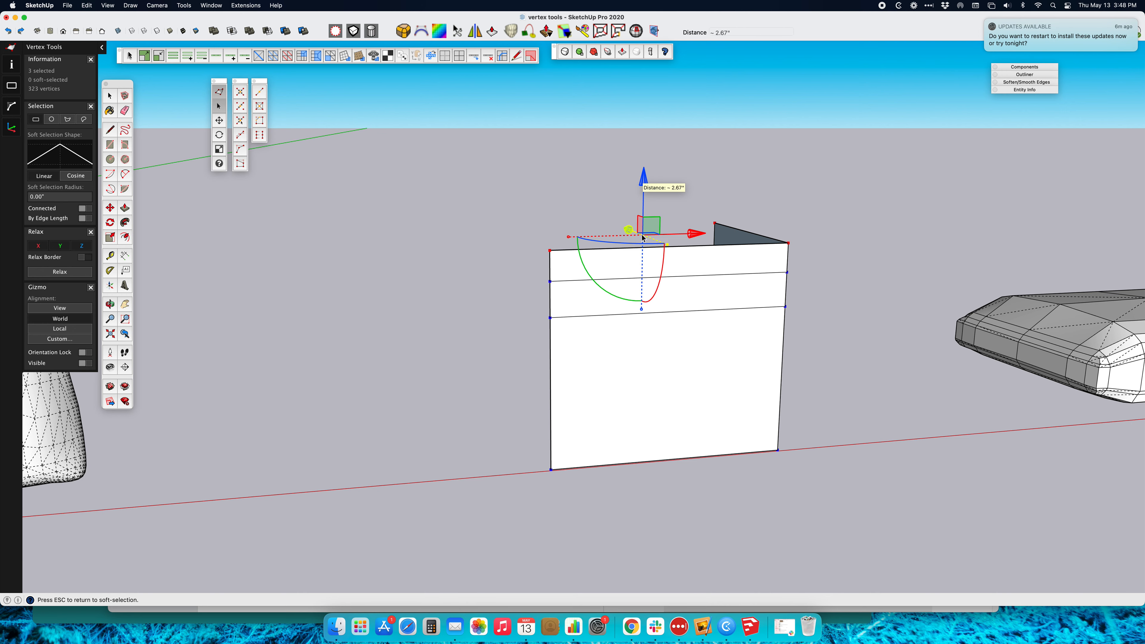
- Slant the box's top inward and extrude another band, shifting it about 0.95" along green and 1.21" along red
{"action": "left_click_drag", "start_coordinate": [624, 227], "coordinate": [595, 210]}
{"action": "left_click_drag", "start_coordinate": [691, 236], "coordinate": [672, 225]}
{"action": "left_click_drag", "start_coordinate": [608, 156], "coordinate": [551, 198], "text": "alt"}
{"action": "middle_click_drag", "start_coordinate": [580, 193], "coordinate": [560, 206]}
{"action": "left_click_drag", "start_coordinate": [543, 167], "coordinate": [529, 161]}
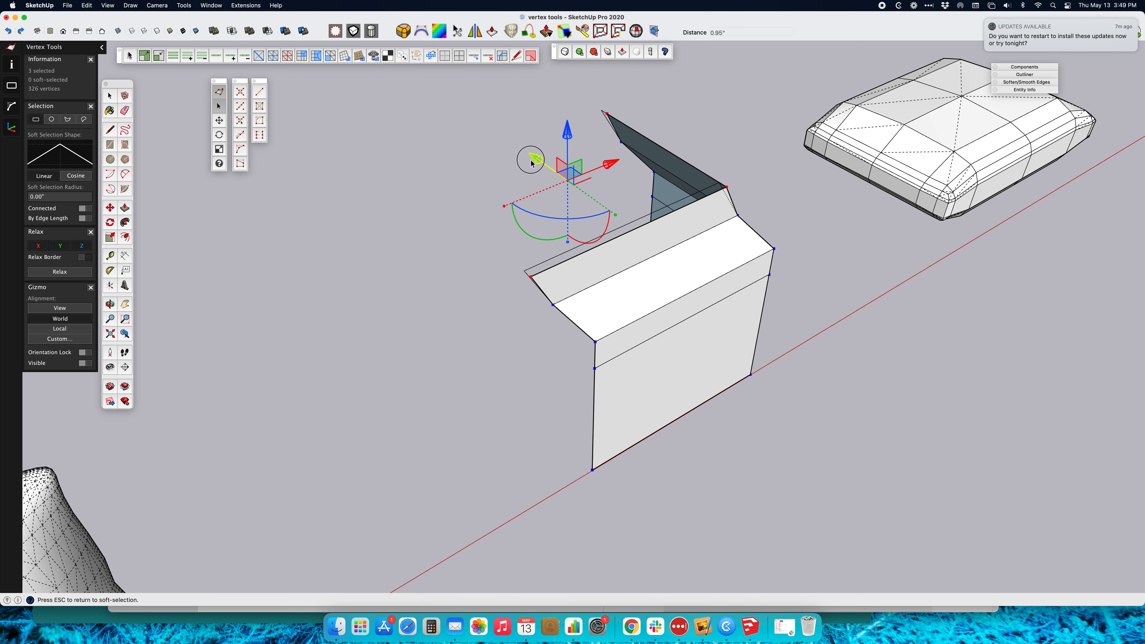
{"action": "left_click_drag", "start_coordinate": [613, 168], "coordinate": [575, 229]}
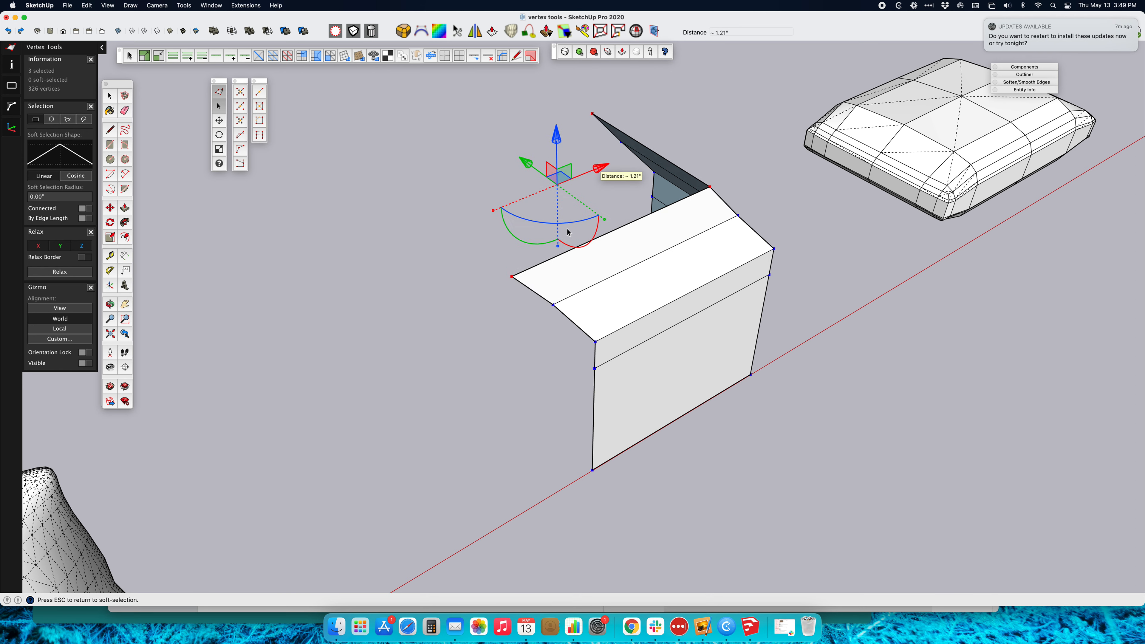
- Narrow the box's top vertices along the red and green axes and extrude them upward about 5.65" into a neck
{"action": "left_click_drag", "start_coordinate": [494, 211], "coordinate": [529, 194]}
{"action": "left_click_drag", "start_coordinate": [604, 220], "coordinate": [584, 210]}
{"action": "middle_click_drag", "start_coordinate": [682, 285], "coordinate": [610, 297]}
{"action": "left_click_drag", "start_coordinate": [565, 235], "coordinate": [559, 155]}
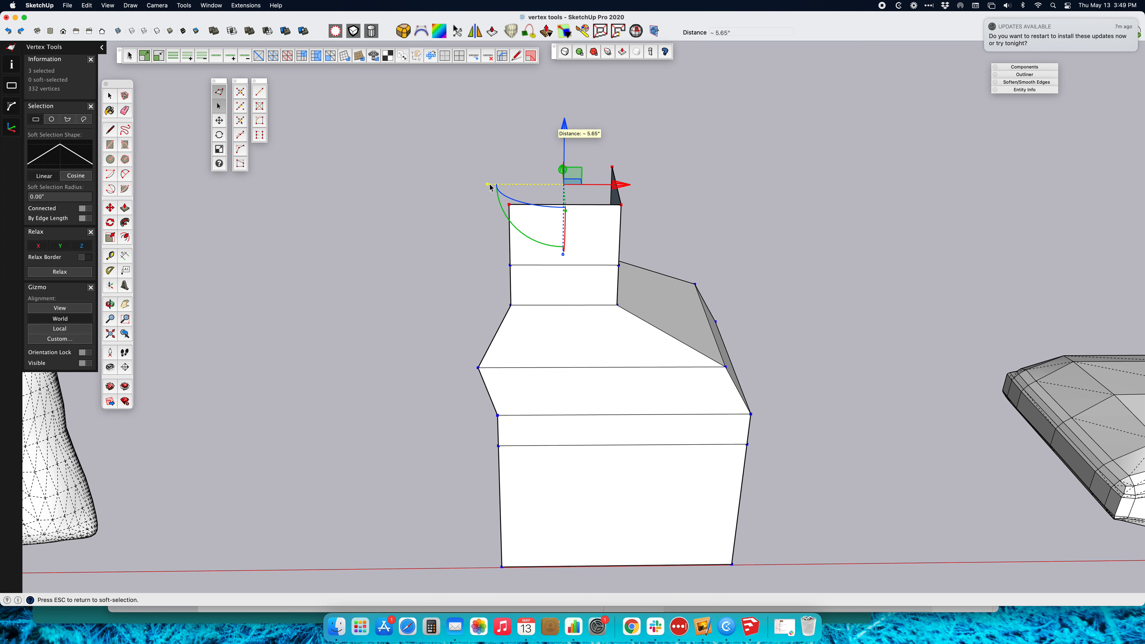
- Flare the top of the neck outward by scaling its top vertices to about 1.78
{"action": "middle_click_drag", "start_coordinate": [453, 182], "coordinate": [115, 238]}
{"action": "left_click_drag", "start_coordinate": [531, 202], "coordinate": [472, 208]}
{"action": "middle_click_drag", "start_coordinate": [499, 278], "coordinate": [848, 236]}
{"action": "middle_click_drag", "start_coordinate": [671, 279], "coordinate": [572, 251]}
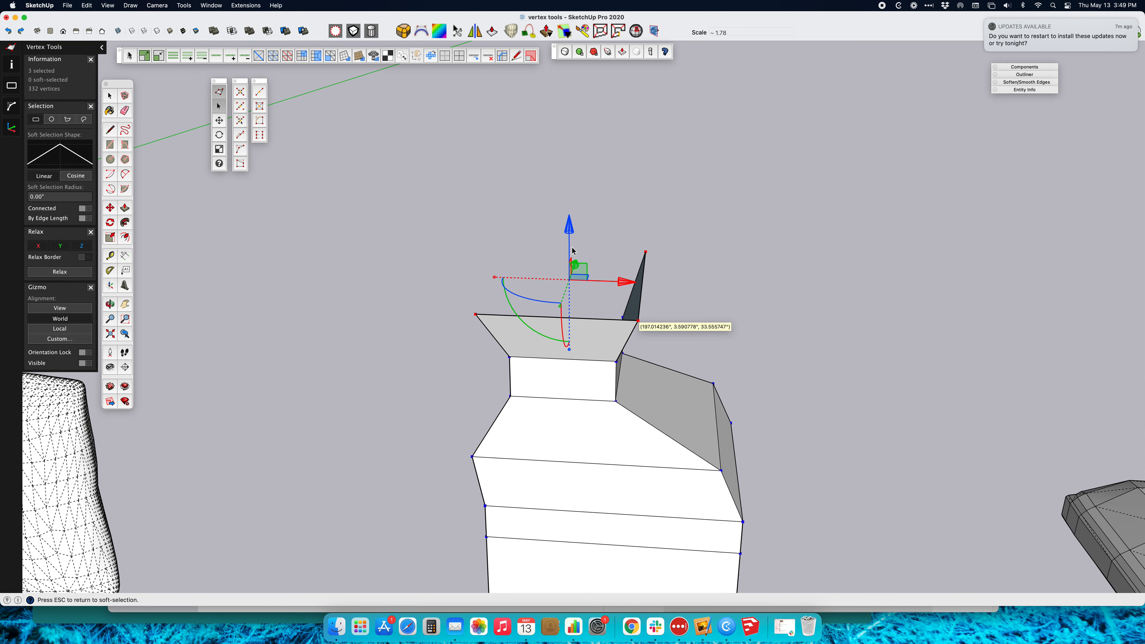
- Extrude the flared top up about 4.45" and widen it by scaling about 1.52 along red and 1.92 along green
{"action": "left_click_drag", "start_coordinate": [573, 234], "coordinate": [572, 184]}
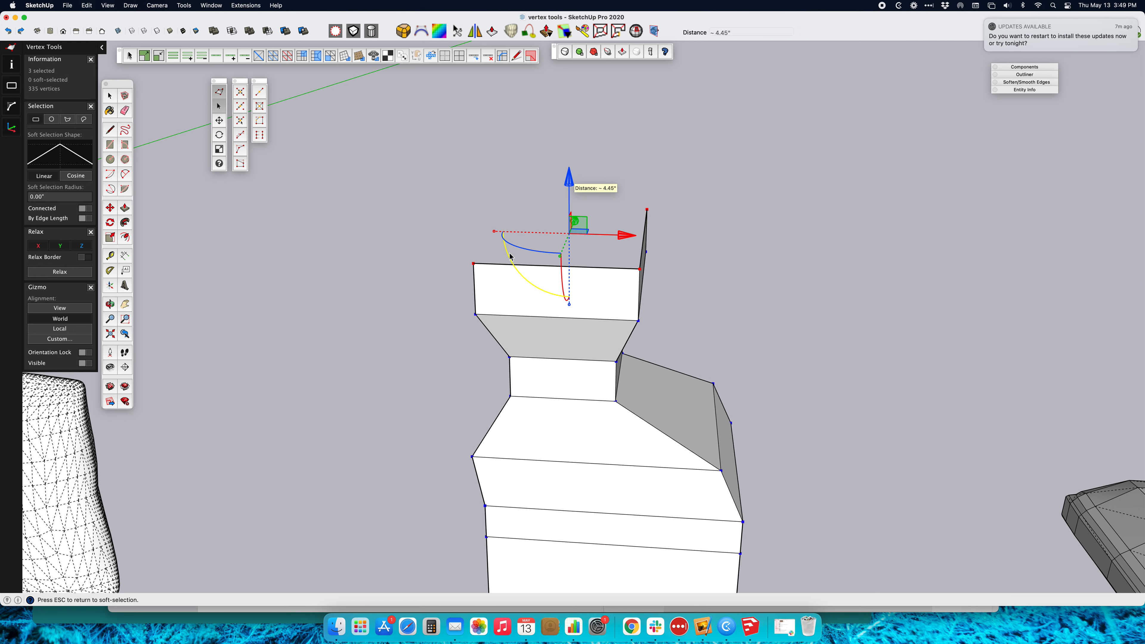
{"action": "left_click_drag", "start_coordinate": [497, 235], "coordinate": [457, 226]}
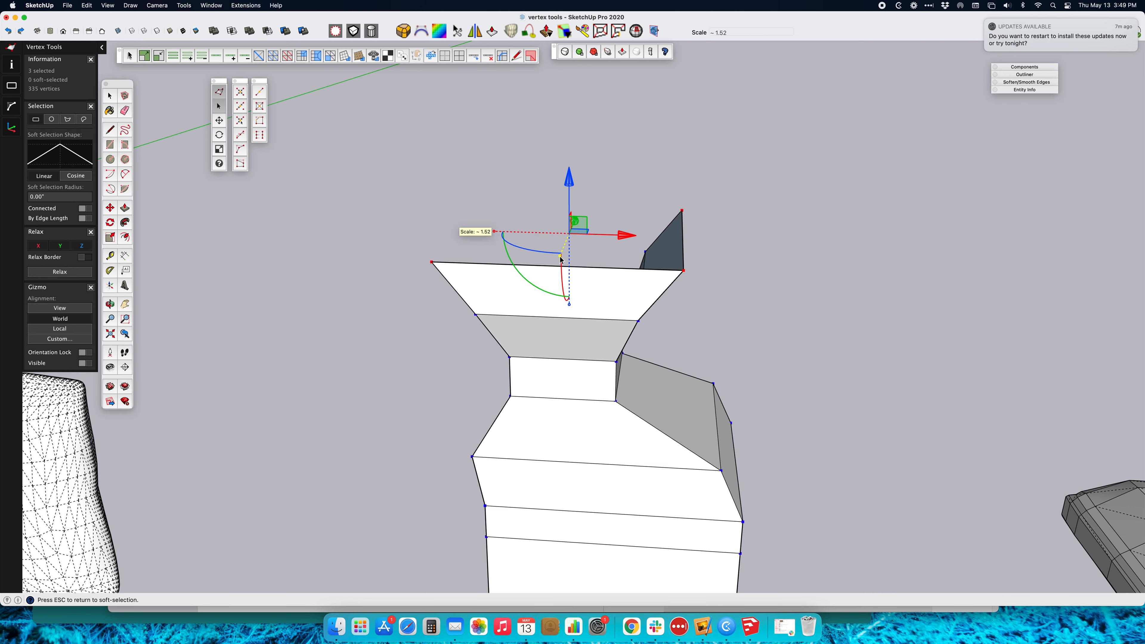
{"action": "left_click_drag", "start_coordinate": [560, 257], "coordinate": [544, 282]}
{"action": "middle_click_drag", "start_coordinate": [647, 401], "coordinate": [697, 256]}
{"action": "scroll", "coordinate": [711, 355], "scroll_direction": "down", "scroll_amount": 1}
{"action": "scroll", "coordinate": [711, 355], "scroll_direction": "down", "scroll_amount": 3}
{"action": "mouse_move", "coordinate": [702, 451]}
{"action": "middle_mouse_down", "text": "shift"}
{"action": "mouse_move", "coordinate": [695, 422]}
{"action": "mouse_move", "coordinate": [607, 376]}
{"action": "middle_mouse_up", "text": "shift"}
{"action": "middle_click_drag", "start_coordinate": [704, 387], "coordinate": [463, 382]}
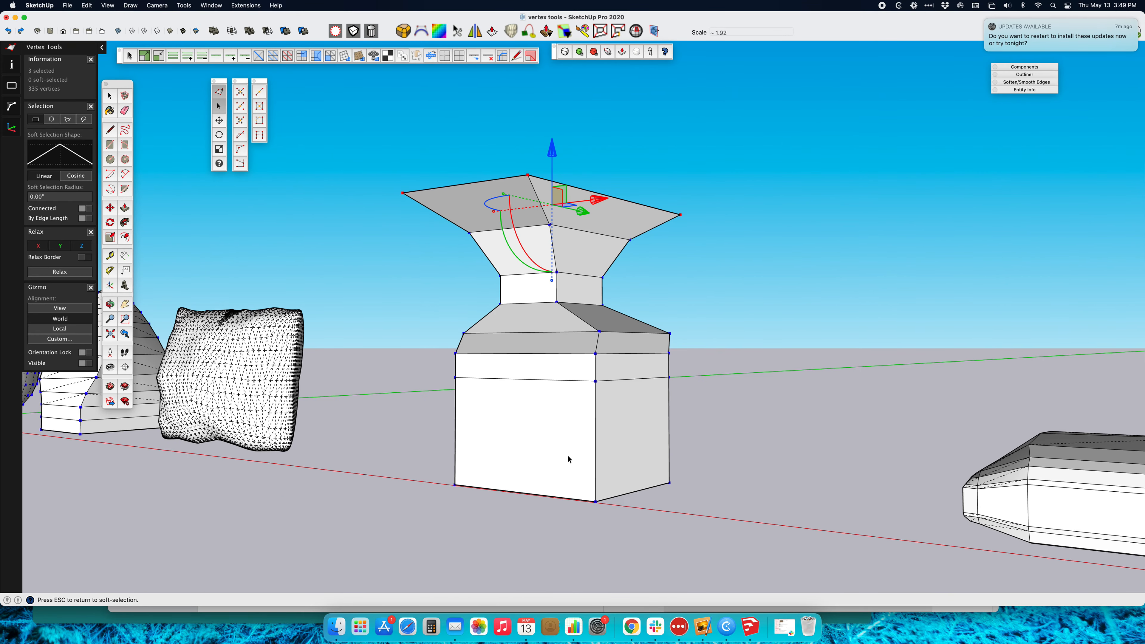
{"action": "key", "text": "space"}
- Switch to the front view of the low rounded block and open the block for editing
{"action": "middle_click_drag", "start_coordinate": [637, 464], "coordinate": [934, 455]}
{"action": "middle_click_drag", "start_coordinate": [803, 421], "coordinate": [262, 336], "text": "shift"}
{"action": "middle_click_drag", "start_coordinate": [784, 426], "coordinate": [531, 384], "text": "shift"}
{"action": "middle_click_drag", "start_coordinate": [643, 414], "coordinate": [597, 401], "text": "shift"}
{"action": "scroll", "coordinate": [597, 401], "scroll_direction": "up", "scroll_amount": 3}
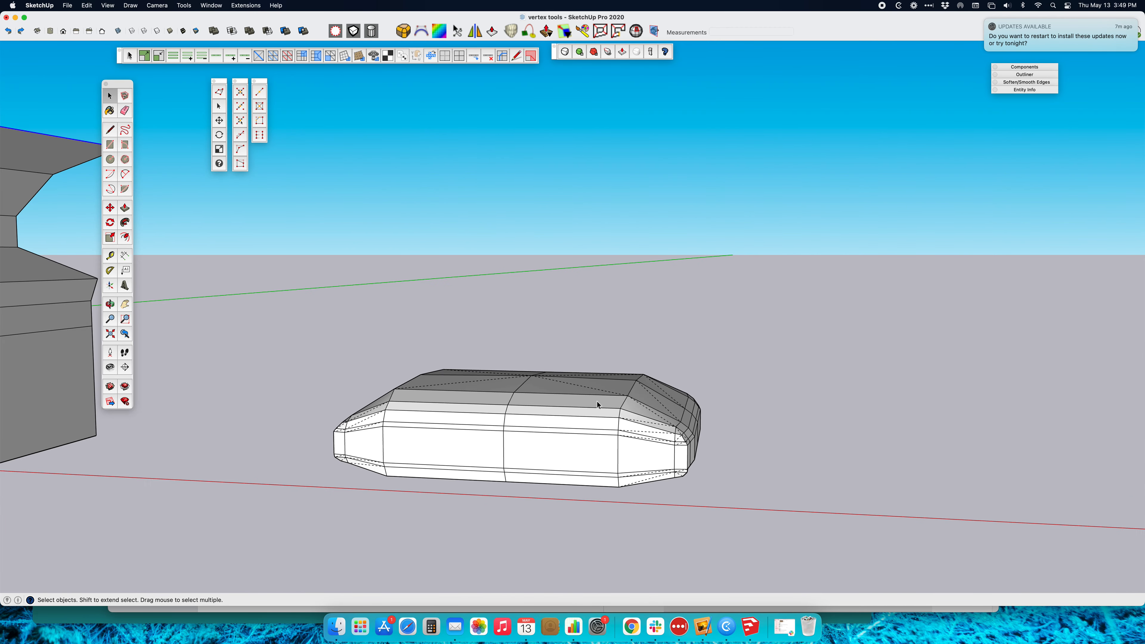
{"action": "scroll", "coordinate": [542, 450], "scroll_direction": "up", "scroll_amount": 3}
{"action": "middle_click_drag", "start_coordinate": [542, 451], "coordinate": [630, 447]}
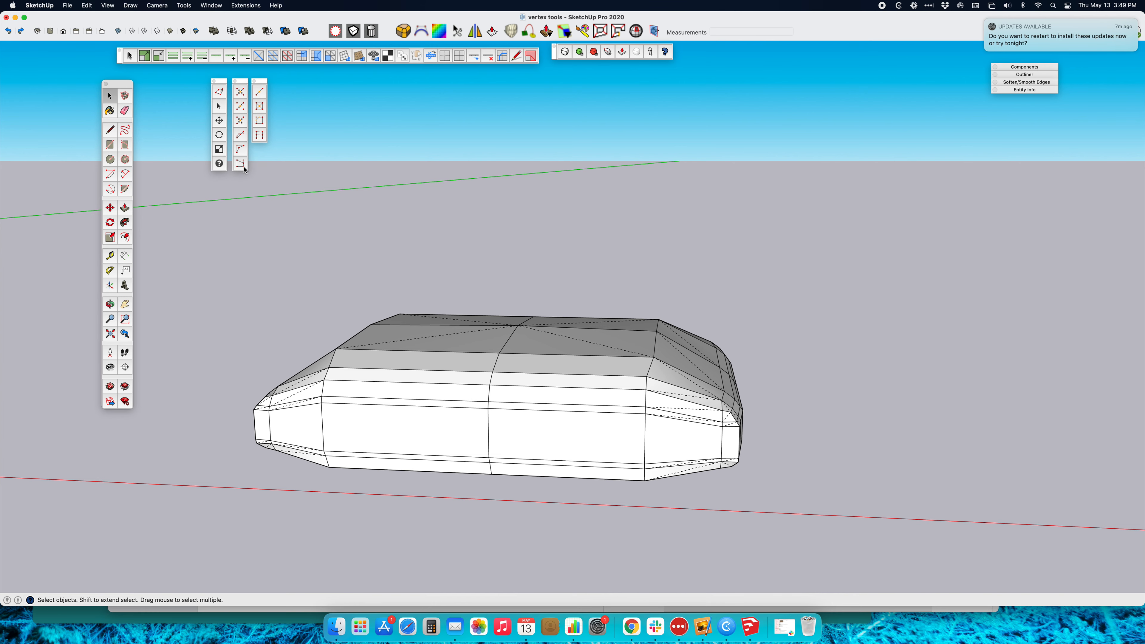
{"action": "middle_click_drag", "start_coordinate": [673, 434], "coordinate": [606, 375]}
{"action": "key", "text": "super+3"}
{"action": "double_click", "coordinate": [584, 397]}
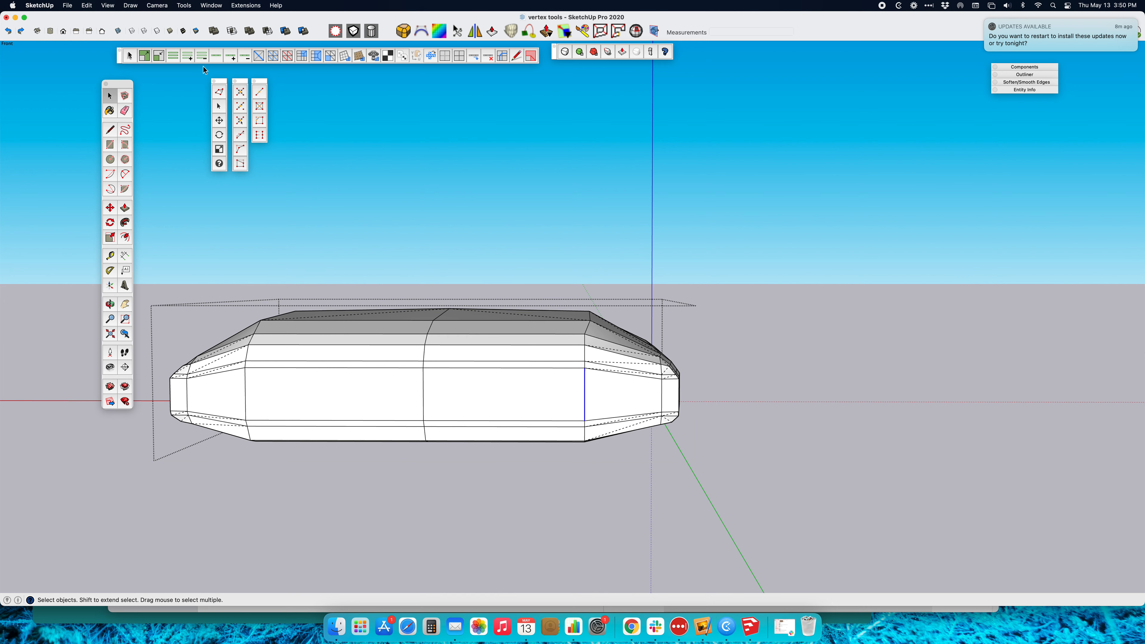
- Select the vertical edge loop near the block's right end as vertices and move it along the red axis toward that end
{"action": "left_click", "coordinate": [217, 57]}
{"action": "left_click", "coordinate": [219, 108]}
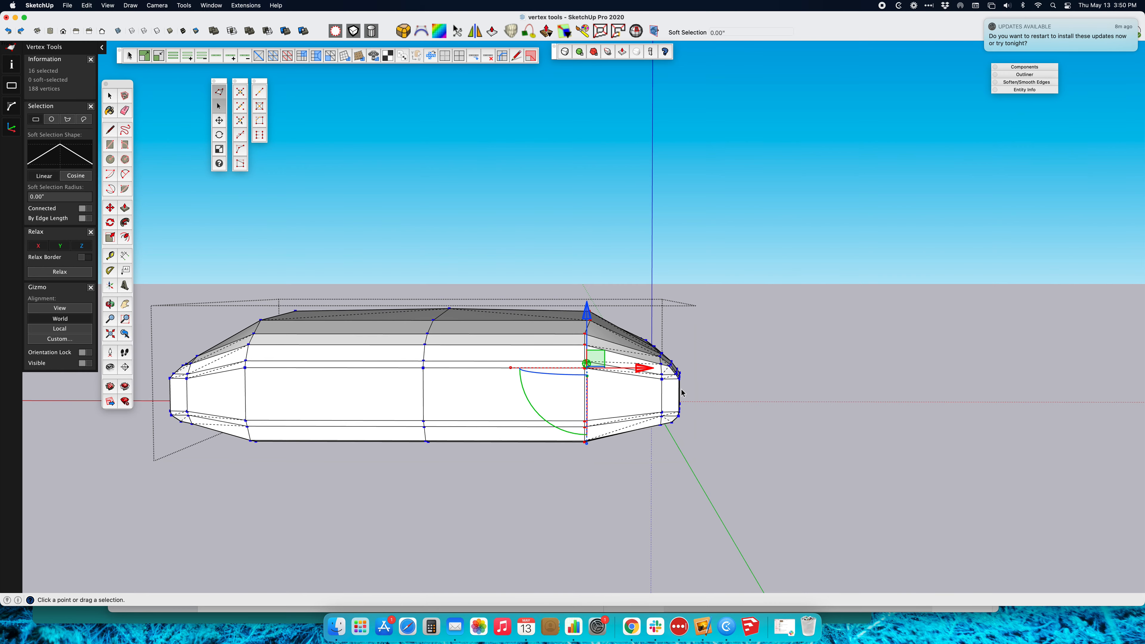
{"action": "middle_click_drag", "start_coordinate": [608, 359], "coordinate": [99, 345]}
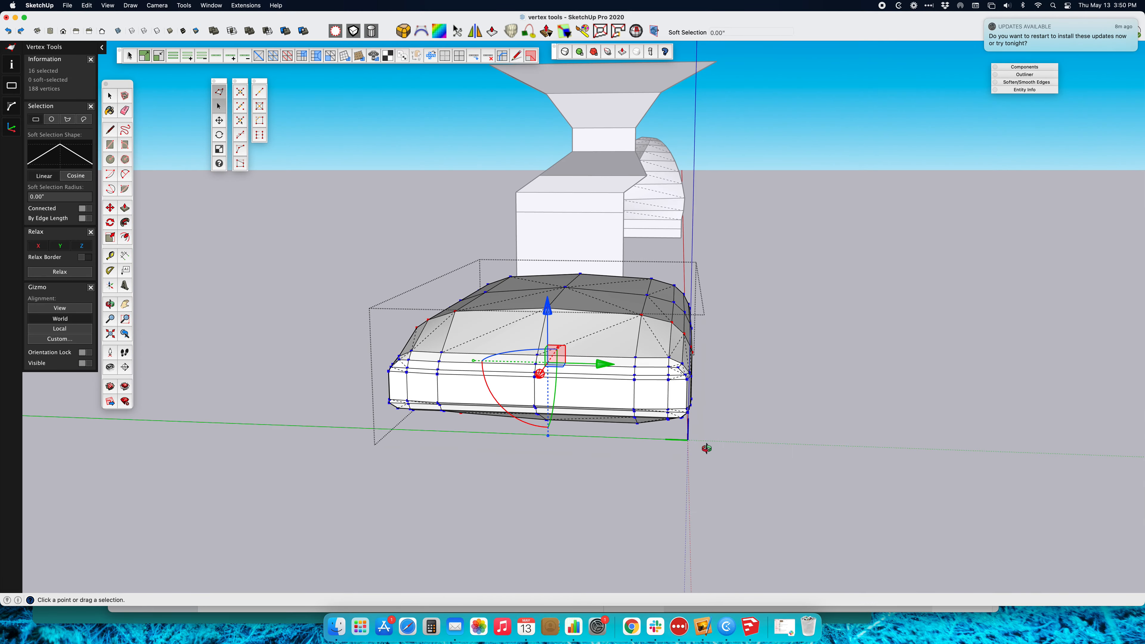
{"action": "middle_click_drag", "start_coordinate": [708, 450], "coordinate": [1142, 402]}
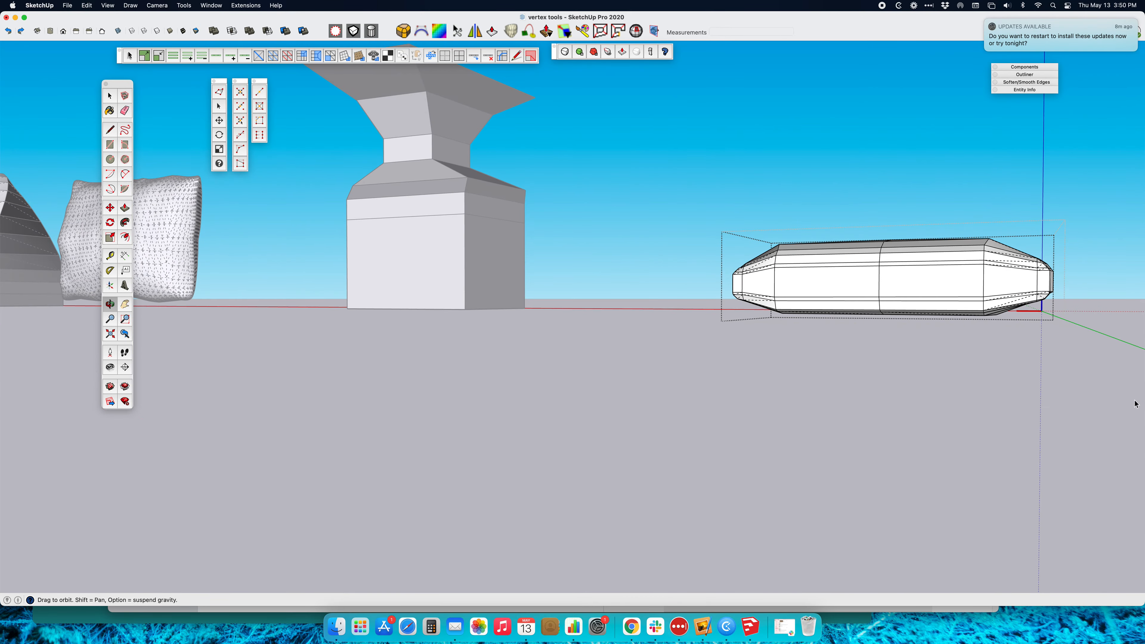
{"action": "middle_click_drag", "start_coordinate": [824, 233], "coordinate": [665, 341]}
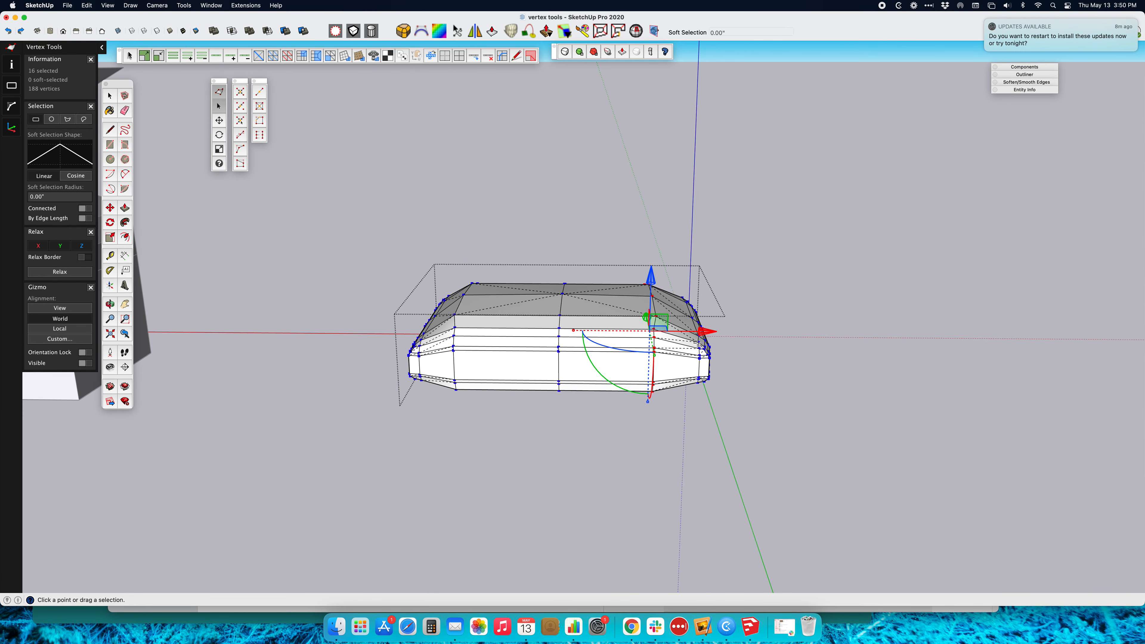
{"action": "left_click_drag", "start_coordinate": [705, 331], "coordinate": [740, 337]}
{"action": "middle_click_drag", "start_coordinate": [751, 373], "coordinate": [755, 282]}
{"action": "middle_click_drag", "start_coordinate": [501, 361], "coordinate": [619, 450], "text": "shift"}
{"action": "key", "text": "space"}
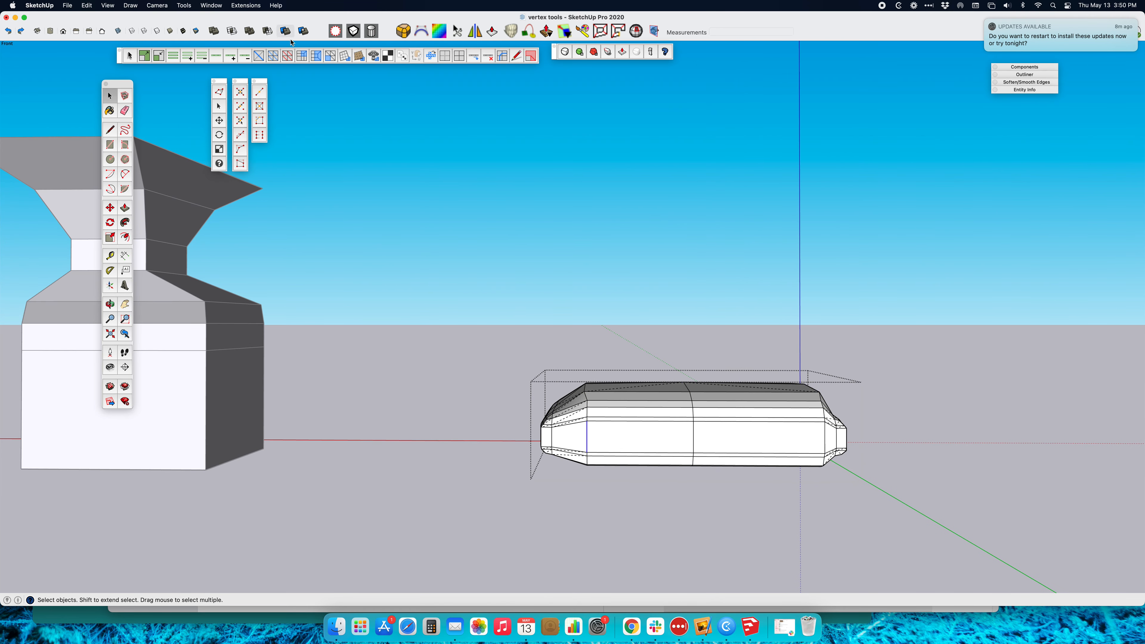
- Select the vertical edge loop near the block's left end as vertices and slide it about 0.69 toward that end
{"action": "left_click", "coordinate": [216, 56]}
{"action": "left_click", "coordinate": [219, 106]}
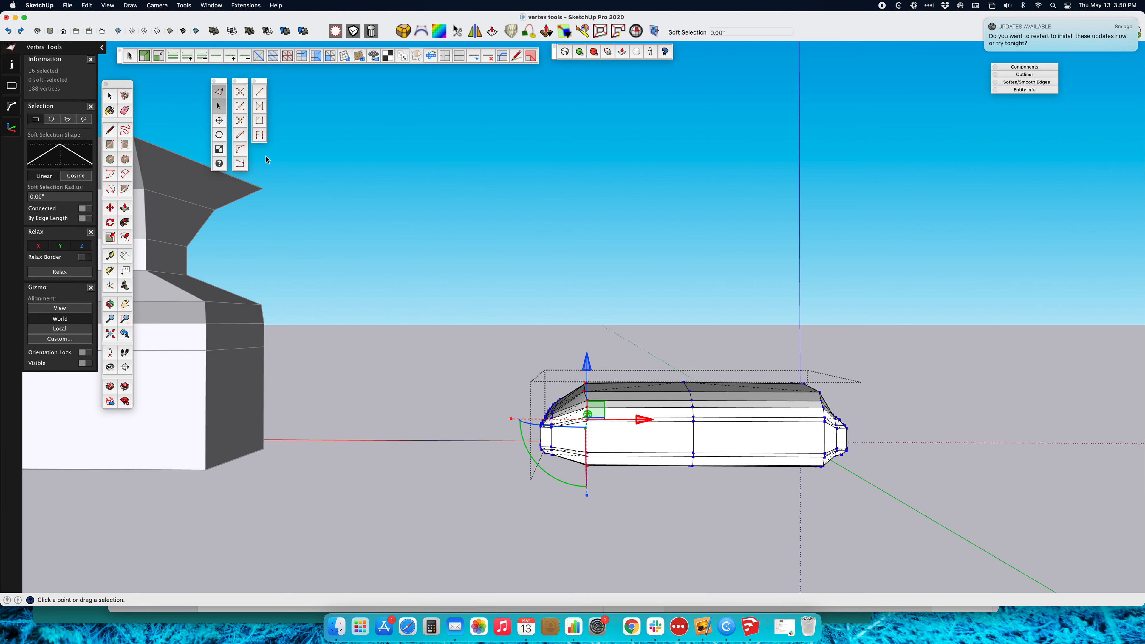
{"action": "left_click", "coordinate": [240, 164]}
{"action": "scroll", "coordinate": [552, 425], "scroll_direction": "up", "scroll_amount": 5}
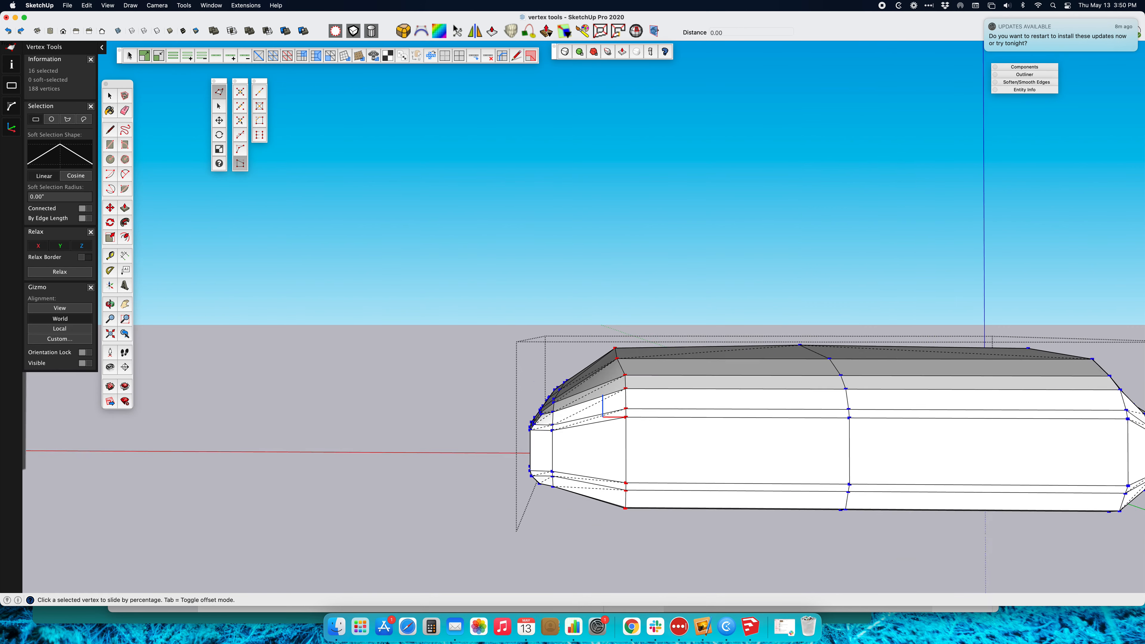
{"action": "middle_click_drag", "start_coordinate": [649, 409], "coordinate": [669, 419]}
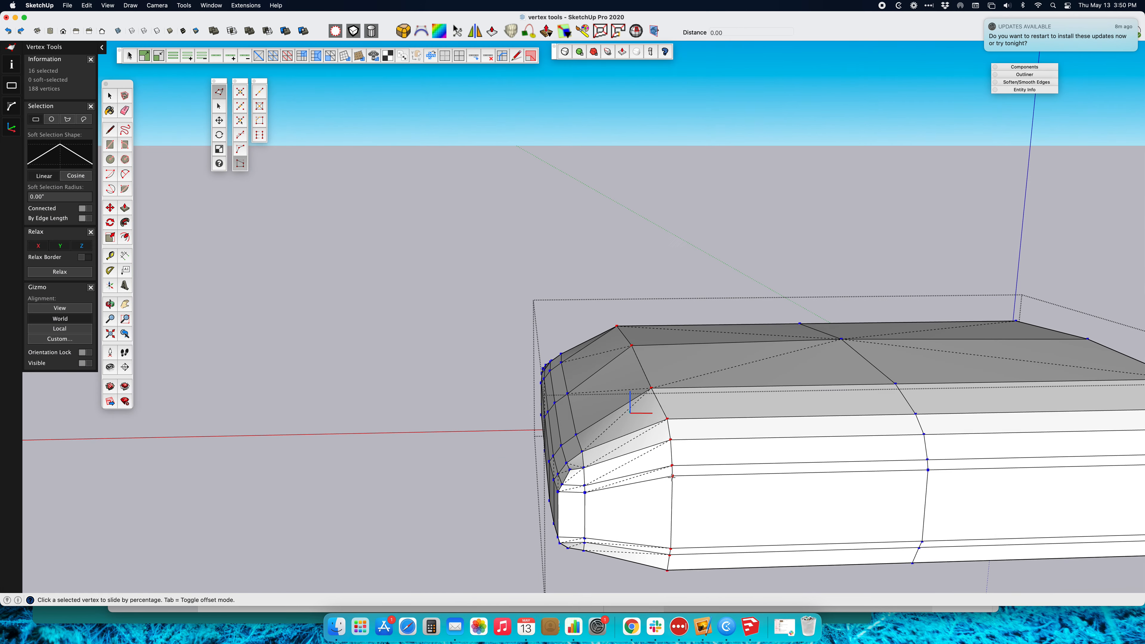
{"action": "left_click", "coordinate": [668, 420]}
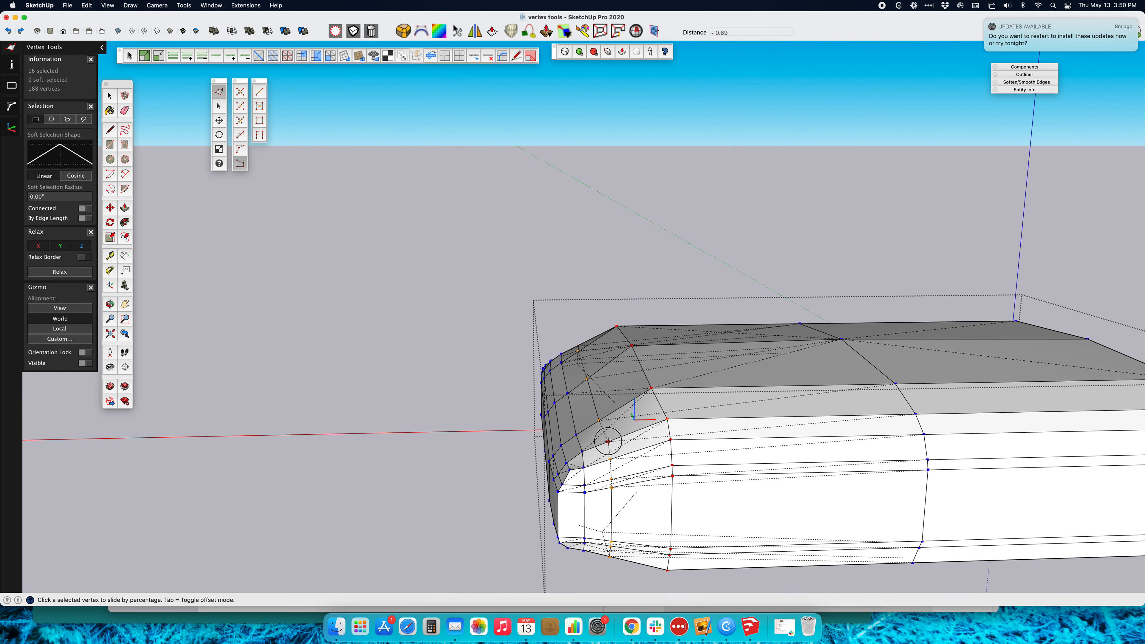
{"action": "left_click", "coordinate": [609, 442]}
{"action": "middle_click_drag", "start_coordinate": [616, 442], "coordinate": [617, 386]}
{"action": "middle_click_drag", "start_coordinate": [749, 415], "coordinate": [728, 426]}
{"action": "left_click", "coordinate": [710, 291]}
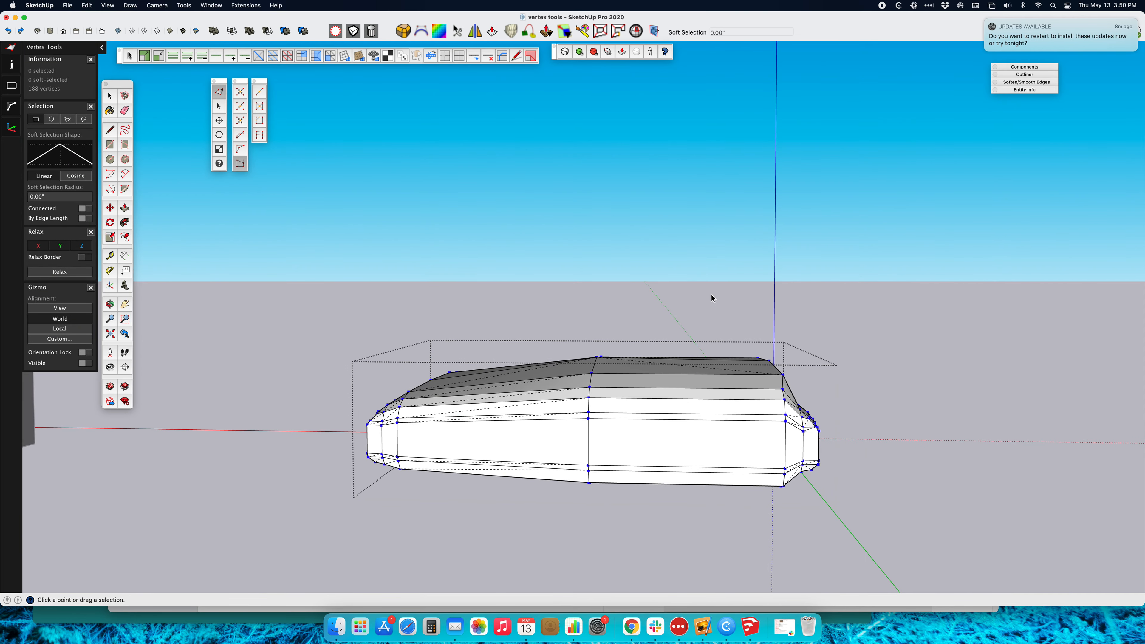
- Leave the block's vertex editing and open the group containing the two separated hemispheres for editing
{"action": "scroll", "coordinate": [794, 340], "scroll_direction": "down", "scroll_amount": 5}
{"action": "middle_click_drag", "start_coordinate": [826, 360], "coordinate": [762, 378]}
{"action": "middle_click_drag", "start_coordinate": [874, 394], "coordinate": [634, 369], "text": "shift"}
{"action": "middle_click_drag", "start_coordinate": [726, 353], "coordinate": [404, 335], "text": "shift"}
{"action": "middle_click_drag", "start_coordinate": [595, 333], "coordinate": [434, 333], "text": "shift"}
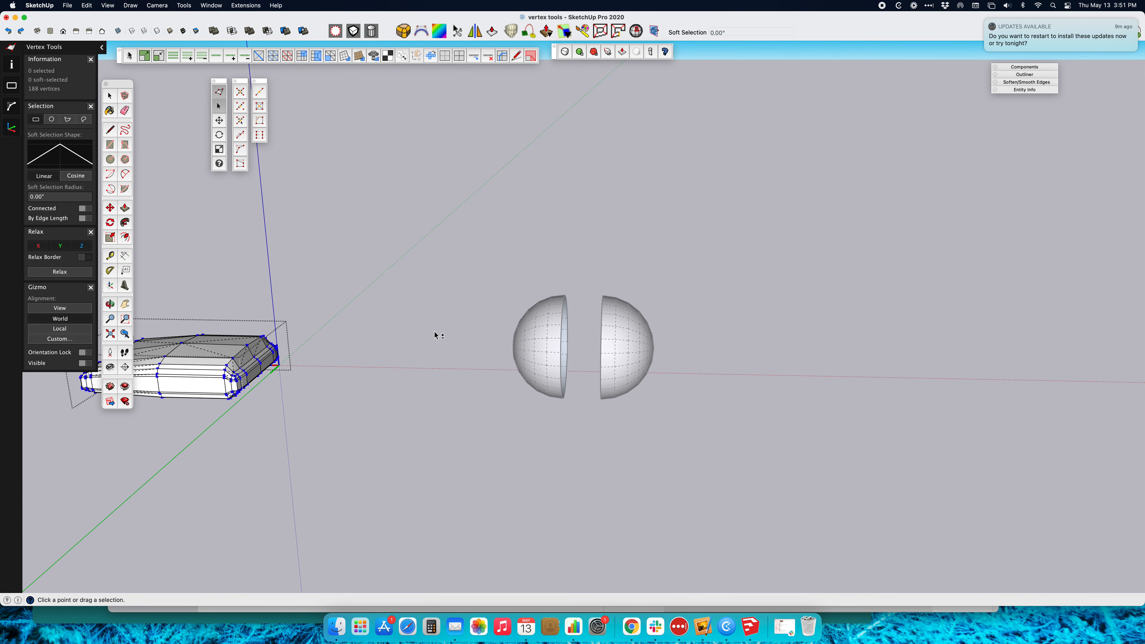
{"action": "key", "text": "space"}
{"action": "left_click", "coordinate": [571, 397]}
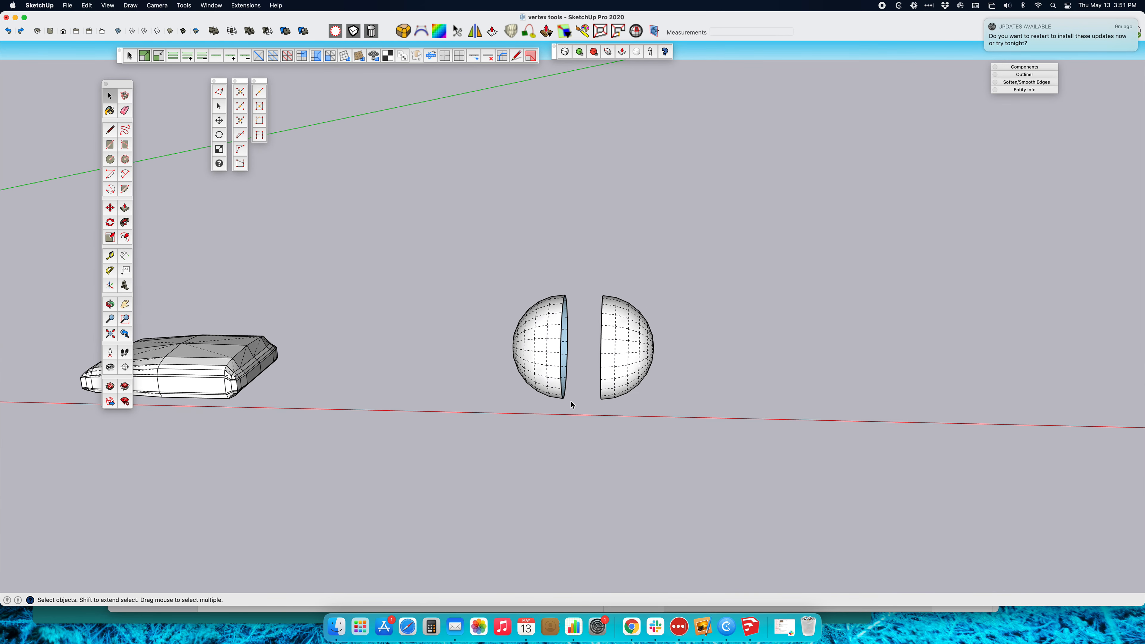
{"action": "left_click", "coordinate": [563, 383]}
{"action": "double_click", "coordinate": [549, 357]}
{"action": "middle_click_drag", "start_coordinate": [544, 366], "coordinate": [605, 389]}
{"action": "middle_click_drag", "start_coordinate": [619, 347], "coordinate": [535, 371], "text": "shift"}
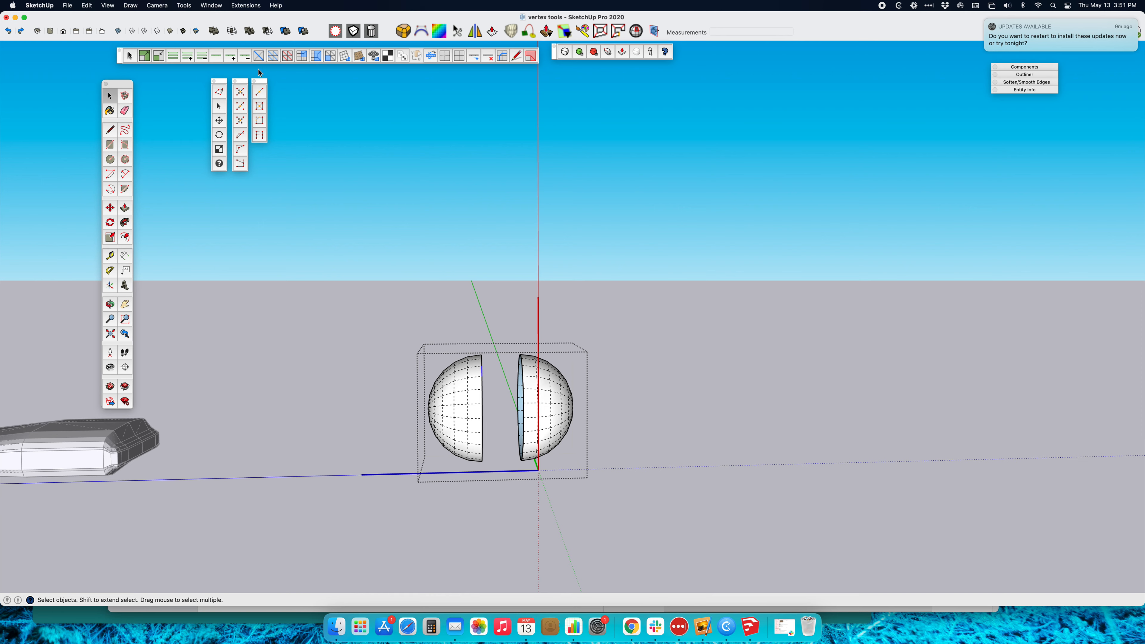
- Select the facing open edge loops of both hemispheres and switch the selection to their vertices
{"action": "left_click", "coordinate": [214, 58]}
{"action": "left_click", "coordinate": [221, 60]}
{"action": "scroll", "coordinate": [506, 409], "scroll_direction": "up", "scroll_amount": 4}
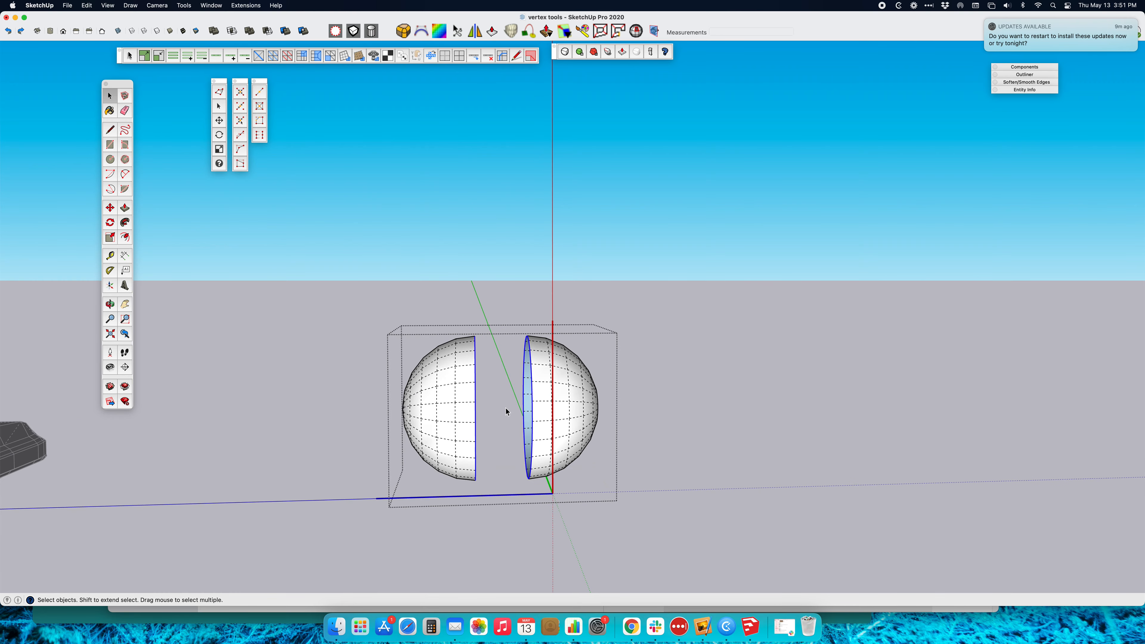
{"action": "mouse_move", "coordinate": [524, 409]}
{"action": "middle_mouse_down"}
{"action": "mouse_move", "coordinate": [440, 404]}
{"action": "mouse_move", "coordinate": [541, 418]}
{"action": "mouse_move", "coordinate": [608, 409]}
{"action": "mouse_move", "coordinate": [529, 409]}
{"action": "middle_mouse_up"}
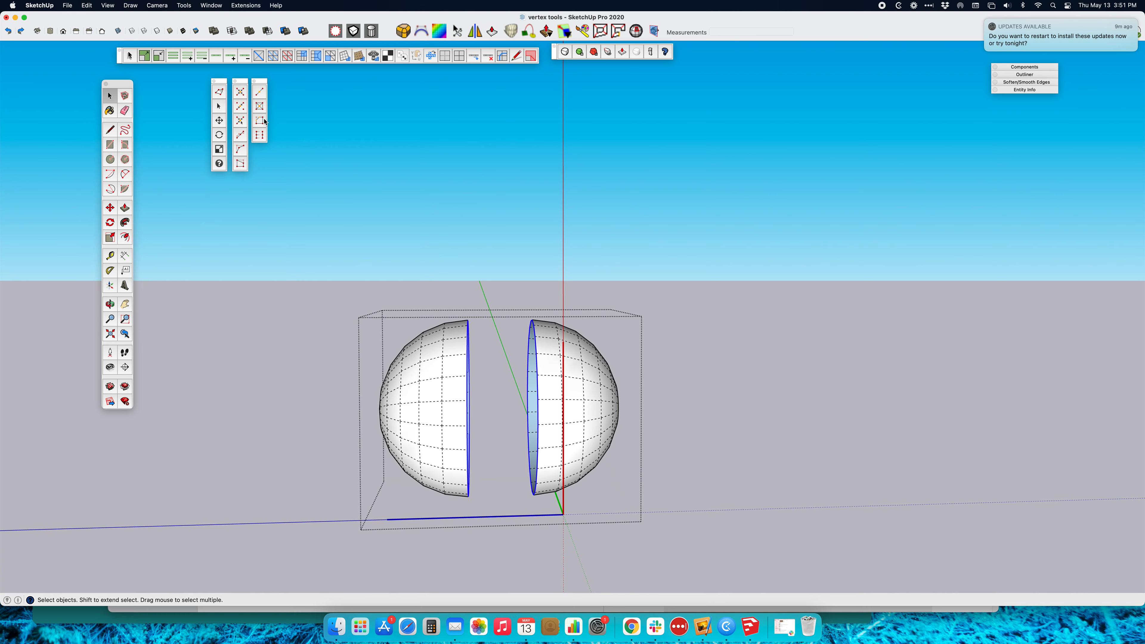
{"action": "left_click", "coordinate": [219, 106]}
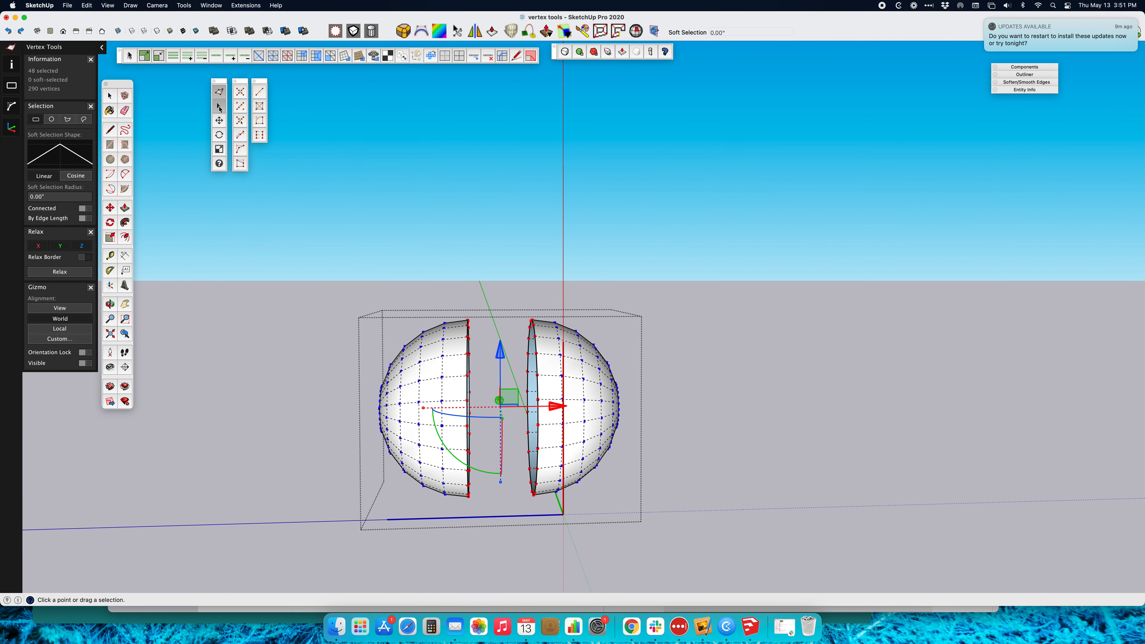
- Bridge the two selected border loops with faces to join the hemispheres into one closed capsule
{"action": "left_click", "coordinate": [259, 135]}
{"action": "middle_click_drag", "start_coordinate": [492, 288], "coordinate": [197, 307]}
{"action": "middle_click_drag", "start_coordinate": [431, 349], "coordinate": [530, 328]}
{"action": "middle_click_drag", "start_coordinate": [606, 274], "coordinate": [370, 327], "text": "shift"}
{"action": "middle_click_drag", "start_coordinate": [468, 358], "coordinate": [634, 379]}
{"action": "scroll", "coordinate": [478, 336], "scroll_direction": "up", "scroll_amount": 6}
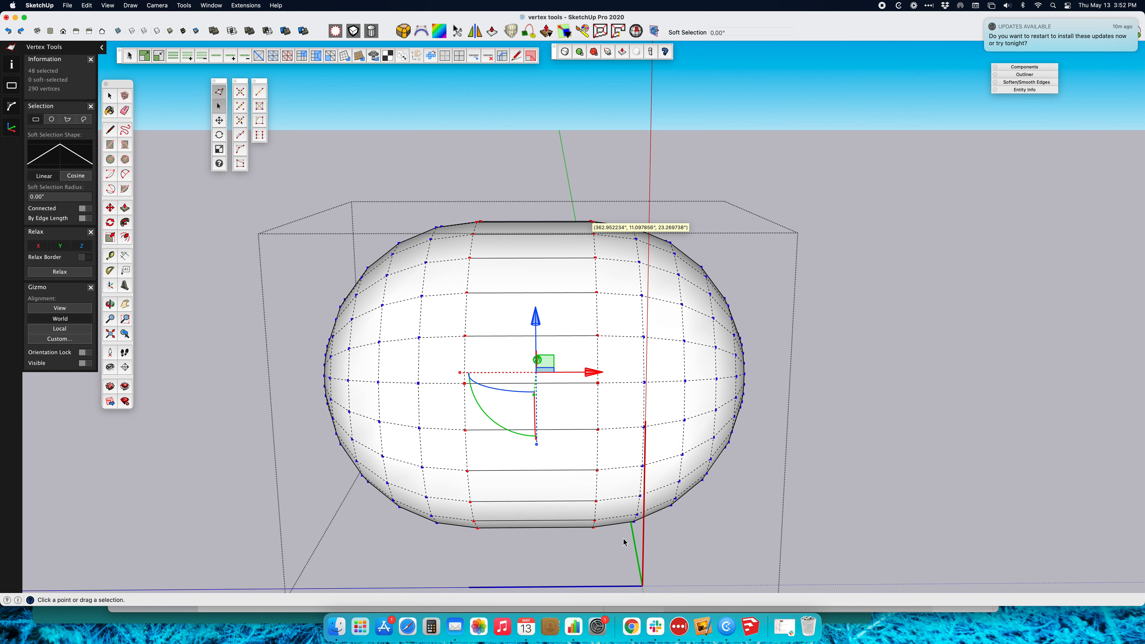
{"action": "scroll", "coordinate": [620, 523], "scroll_direction": "down", "scroll_amount": 5}
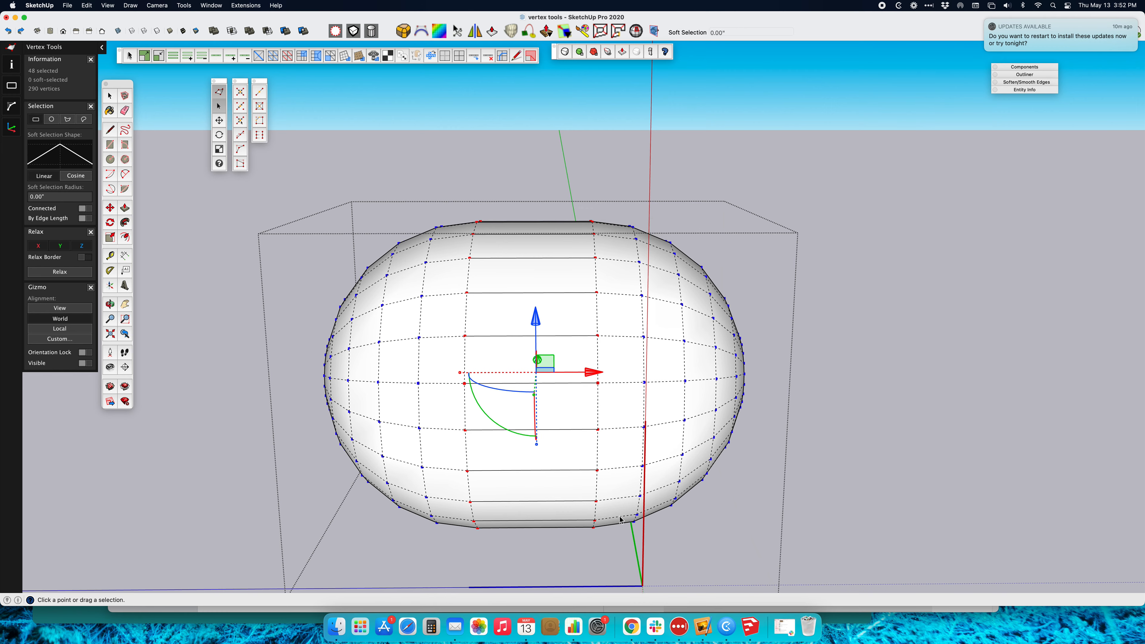
{"action": "middle_click_drag", "start_coordinate": [621, 523], "coordinate": [473, 505]}
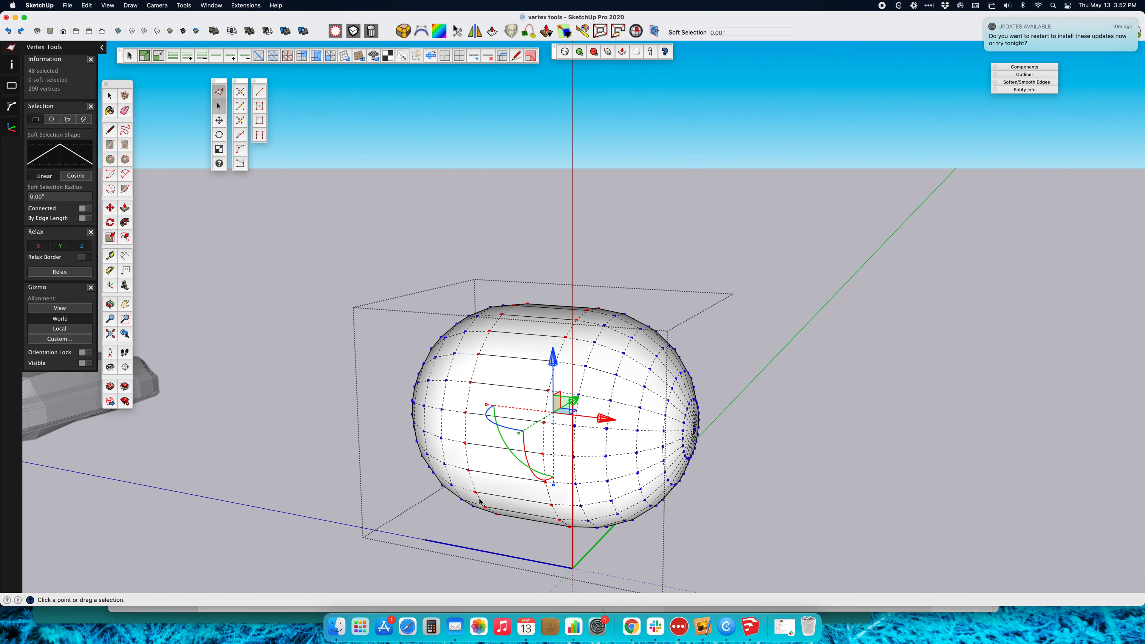
- Go back to the row of earlier models, leave vertex editing and close the capsule group
{"action": "middle_click_drag", "start_coordinate": [314, 446], "coordinate": [417, 439]}
{"action": "scroll", "coordinate": [417, 439], "scroll_direction": "down", "scroll_amount": 2}
{"action": "middle_click_drag", "start_coordinate": [336, 425], "coordinate": [492, 416], "text": "shift"}
{"action": "scroll", "coordinate": [487, 413], "scroll_direction": "down", "scroll_amount": 6}
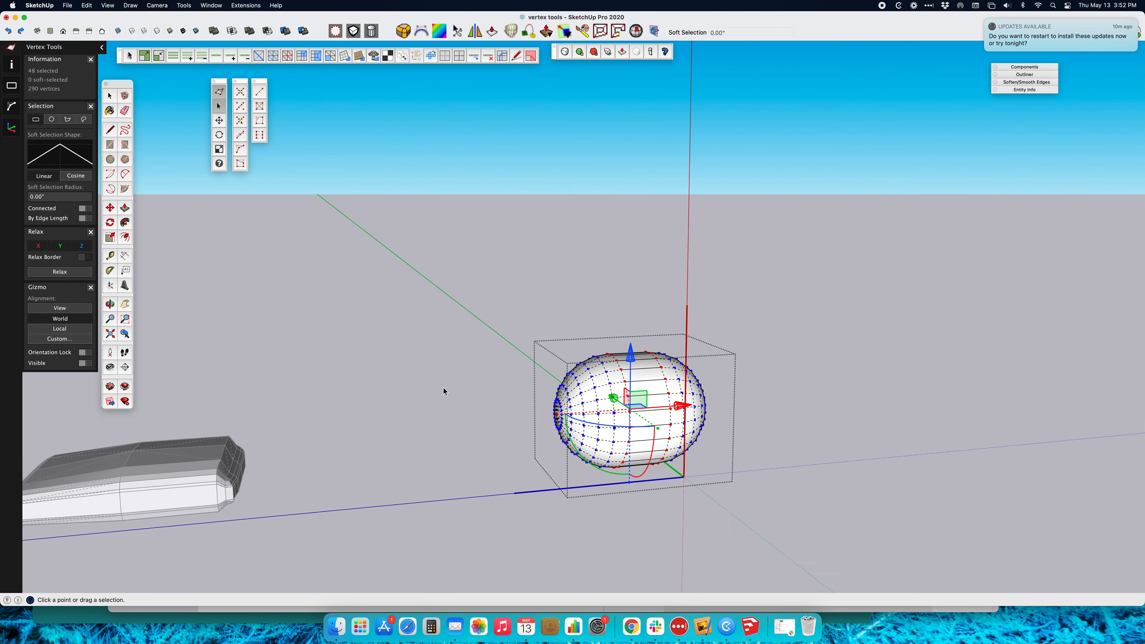
{"action": "middle_click_drag", "start_coordinate": [373, 401], "coordinate": [838, 378], "text": "shift"}
{"action": "middle_click_drag", "start_coordinate": [289, 386], "coordinate": [818, 350], "text": "shift"}
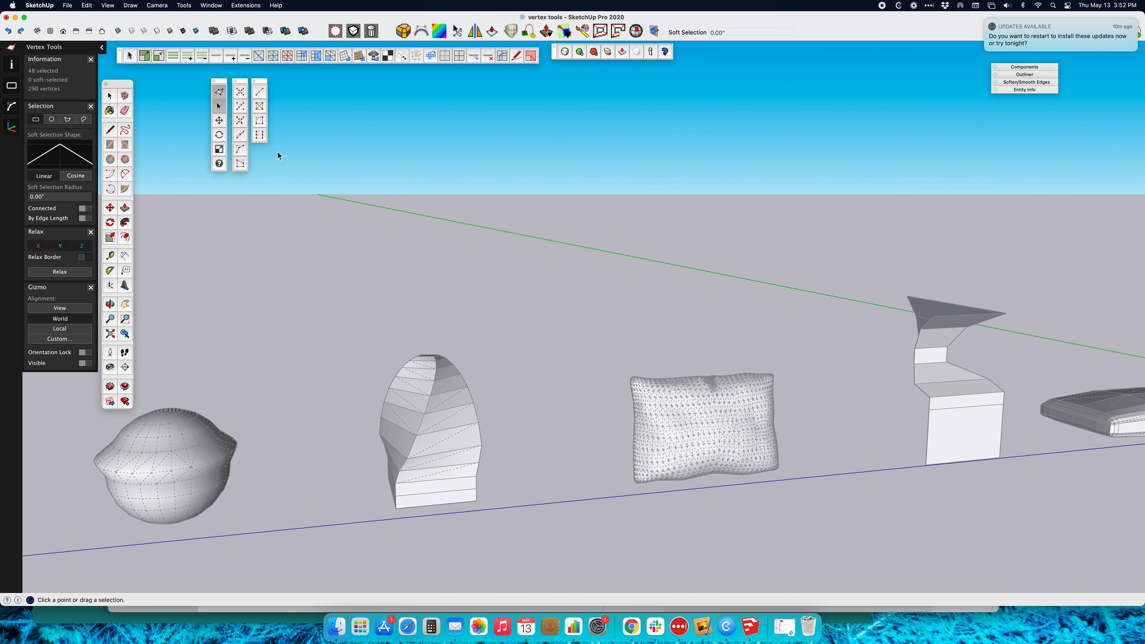
{"action": "mouse_move", "coordinate": [398, 215]}
{"action": "middle_mouse_down"}
{"action": "mouse_move", "coordinate": [406, 260]}
{"action": "mouse_move", "coordinate": [539, 316]}
{"action": "mouse_move", "coordinate": [498, 307]}
{"action": "middle_mouse_up"}
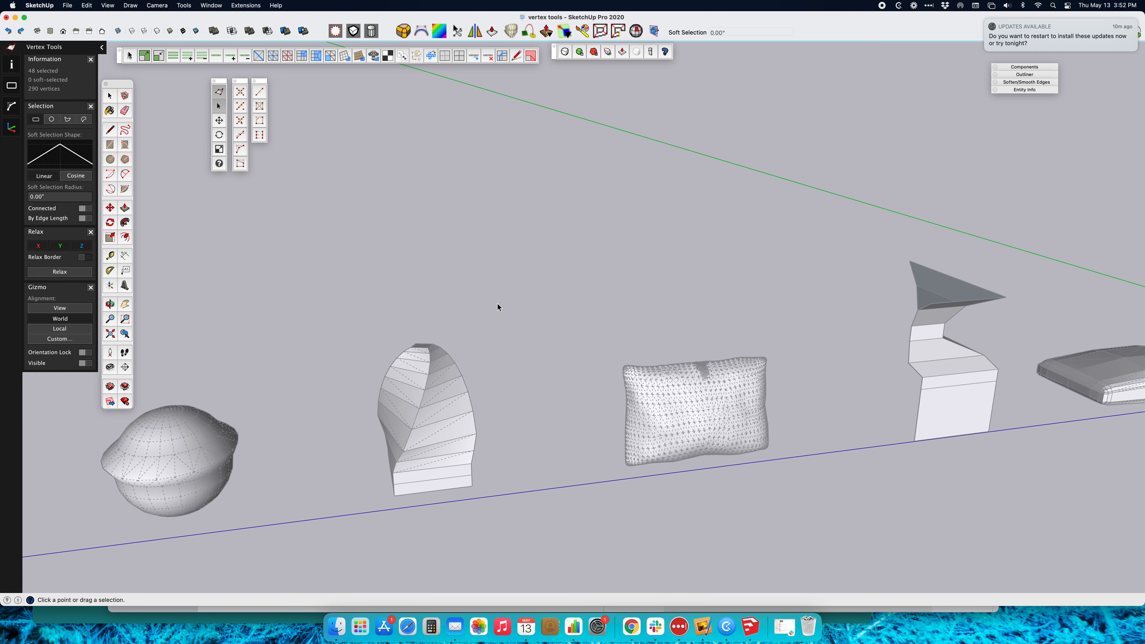
{"action": "left_click", "coordinate": [234, 296]}
{"action": "left_click", "coordinate": [110, 97]}
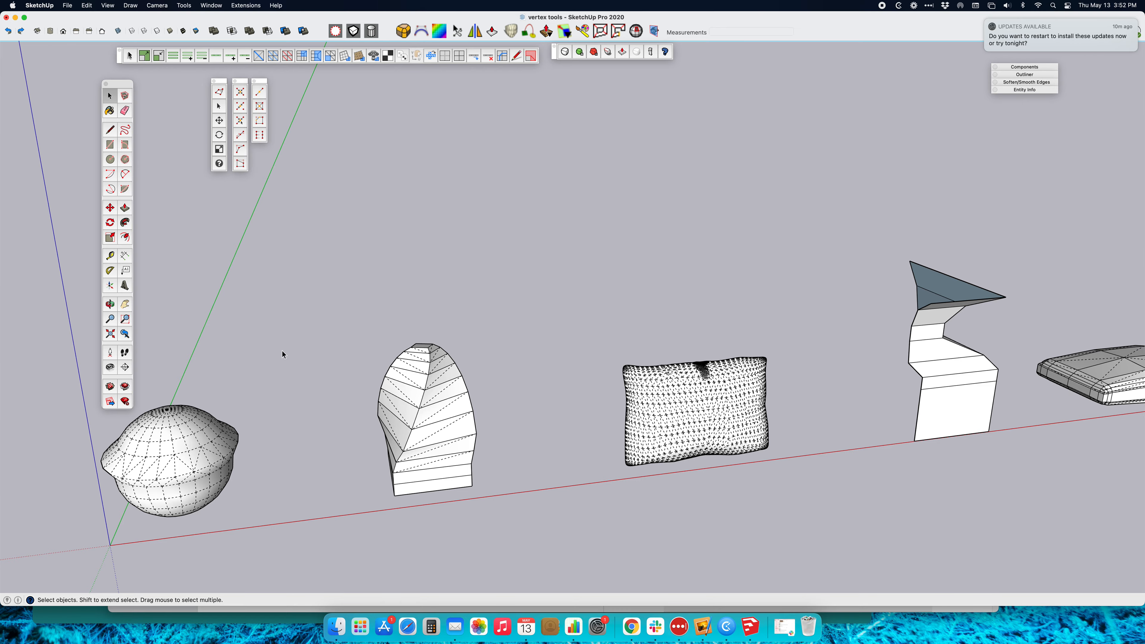
- Examine the row of reshaped models, from the sphere and arched box to the rounded block, from several angles
{"action": "middle_click_drag", "start_coordinate": [301, 425], "coordinate": [490, 410], "text": "shift"}
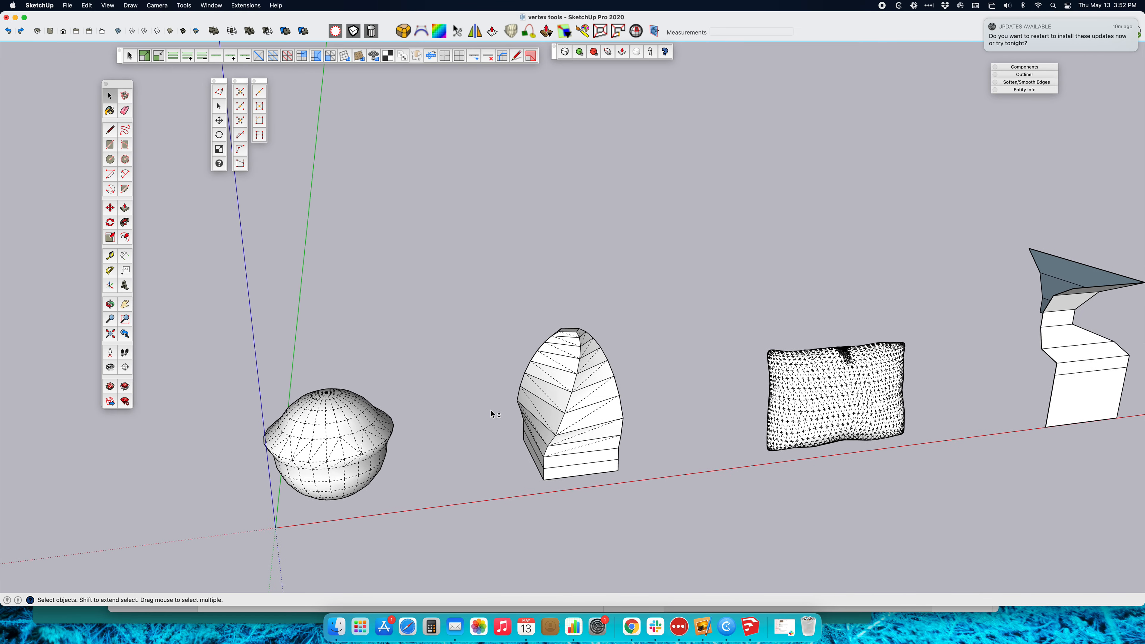
{"action": "scroll", "coordinate": [368, 426], "scroll_direction": "up", "scroll_amount": 5}
{"action": "middle_click_drag", "start_coordinate": [362, 428], "coordinate": [524, 402]}
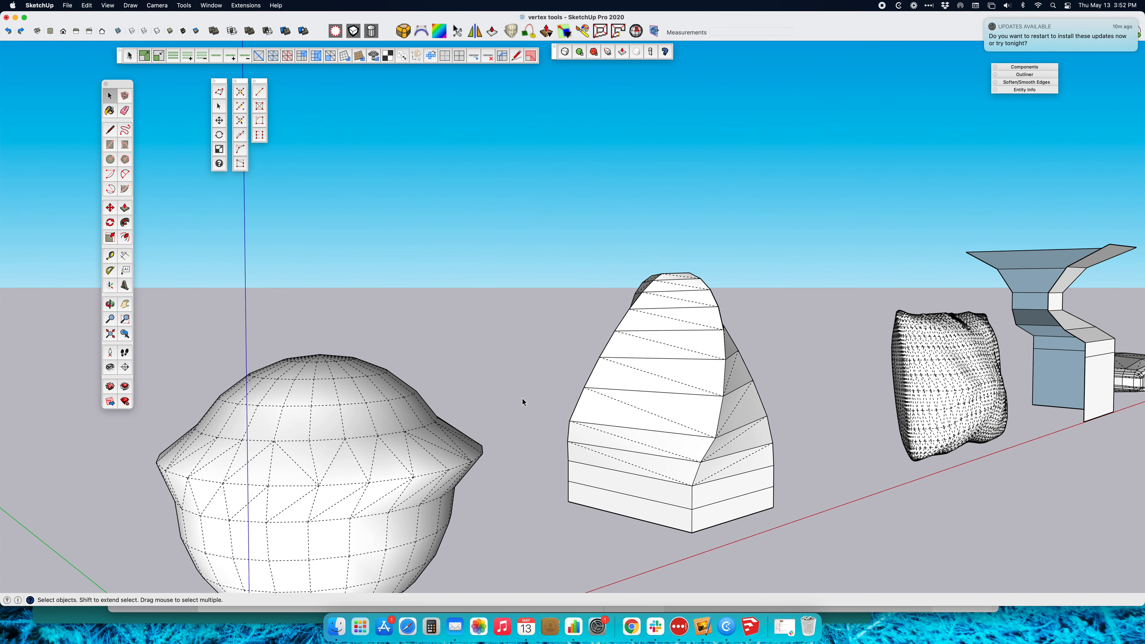
{"action": "scroll", "coordinate": [522, 419], "scroll_direction": "down", "scroll_amount": 5}
{"action": "middle_click_drag", "start_coordinate": [877, 435], "coordinate": [675, 444]}
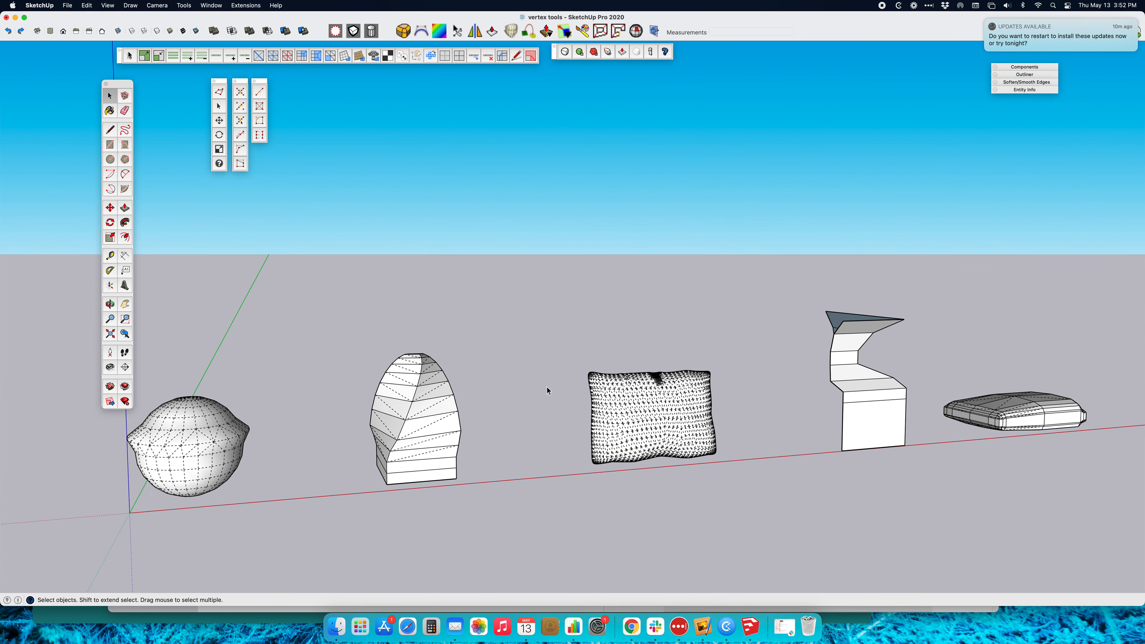